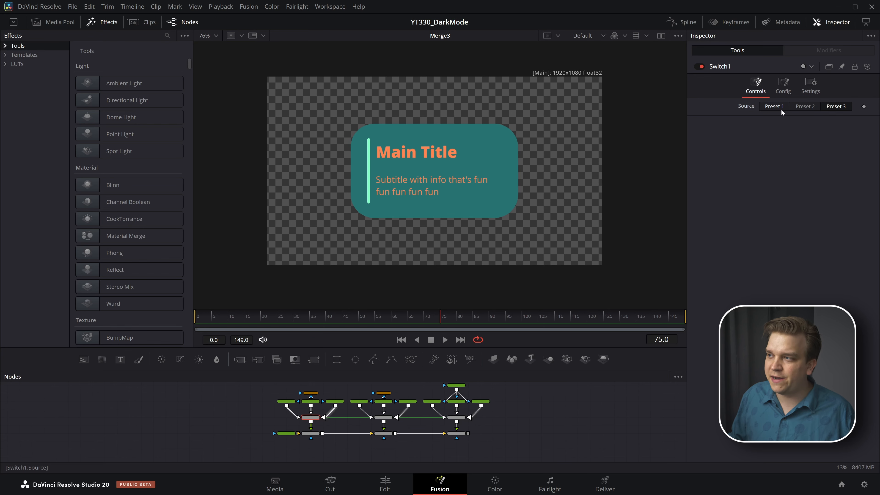
Compare the title card's colour schemes by cycling the Switch1 source through Preset 1, Preset 2 and Preset 3.
{"action": "left_click", "coordinate": [774, 106]}
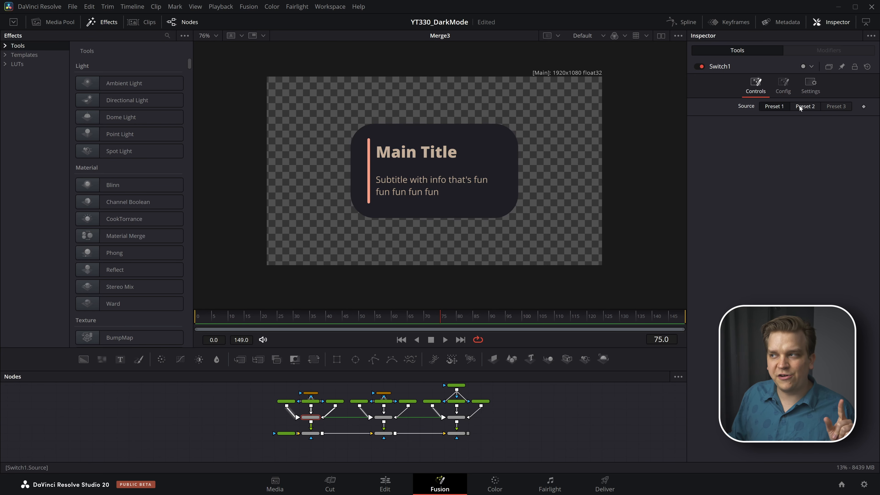
{"action": "left_click", "coordinate": [801, 107]}
{"action": "left_click", "coordinate": [833, 107]}
{"action": "left_click", "coordinate": [776, 108]}
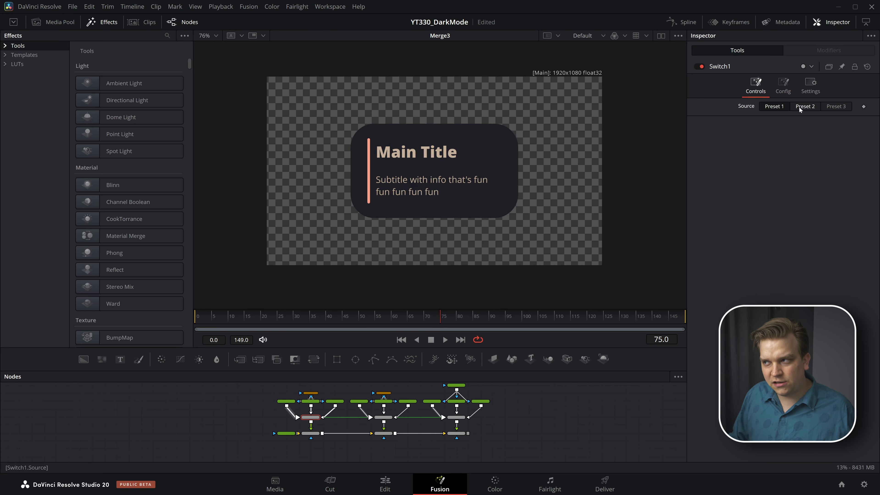
{"action": "left_click", "coordinate": [801, 108]}
{"action": "left_click", "coordinate": [837, 107]}
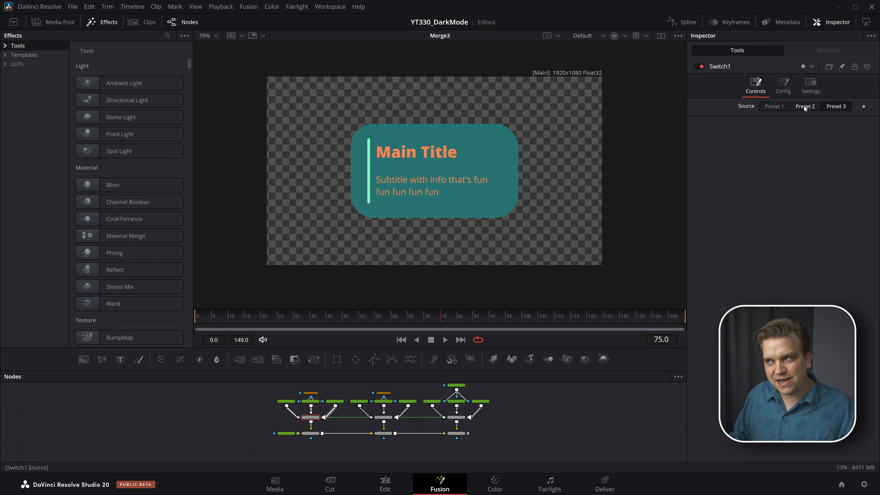
{"action": "left_click", "coordinate": [775, 107]}
{"action": "left_click", "coordinate": [804, 107]}
{"action": "left_click", "coordinate": [833, 108]}
{"action": "left_click", "coordinate": [802, 109]}
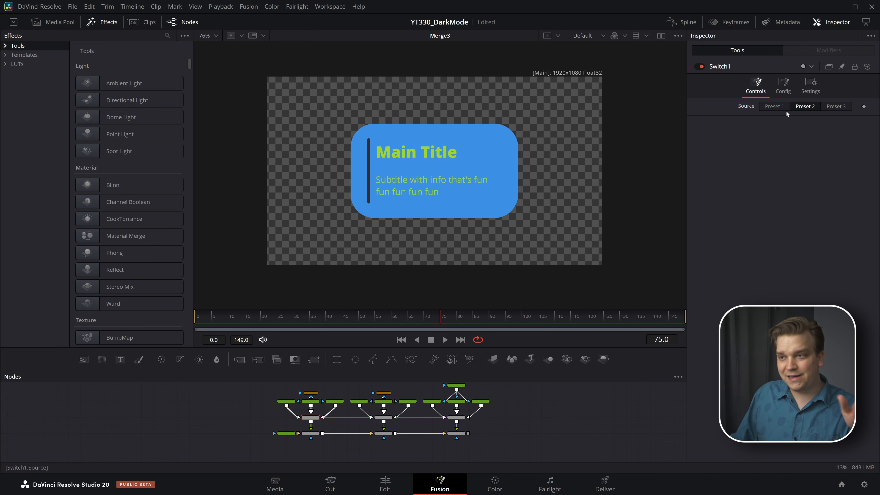
{"action": "left_click", "coordinate": [779, 108]}
{"action": "left_click", "coordinate": [802, 109]}
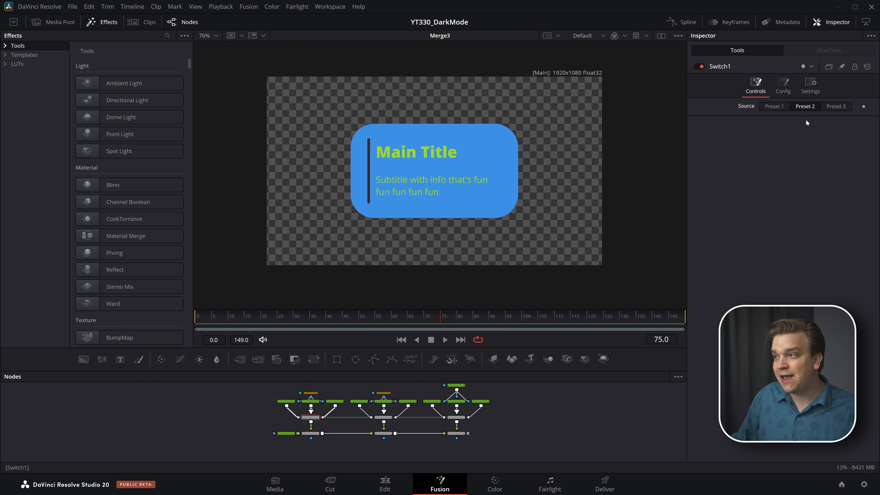
Enlarge the node area and move the Rectangle1 and Rectangle2 nodes up level with MultiText1.
{"action": "left_click_drag", "start_coordinate": [478, 348], "coordinate": [477, 278]}
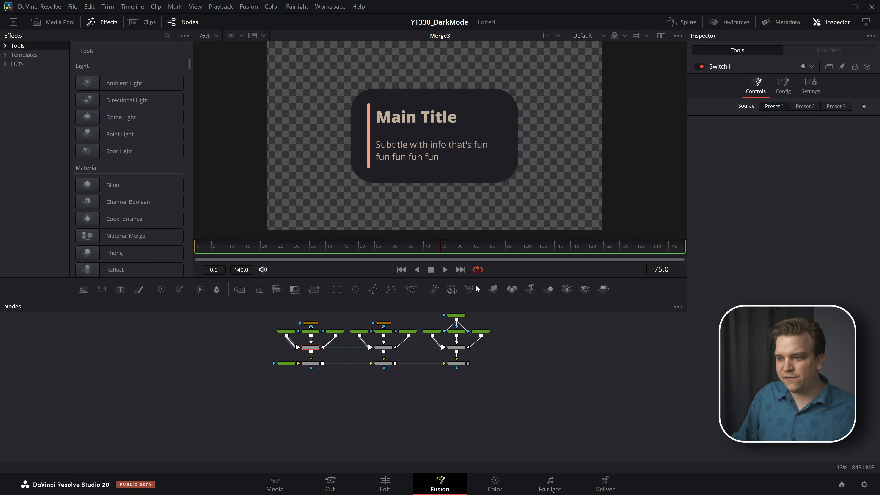
{"action": "left_click_drag", "start_coordinate": [523, 350], "coordinate": [600, 386]}
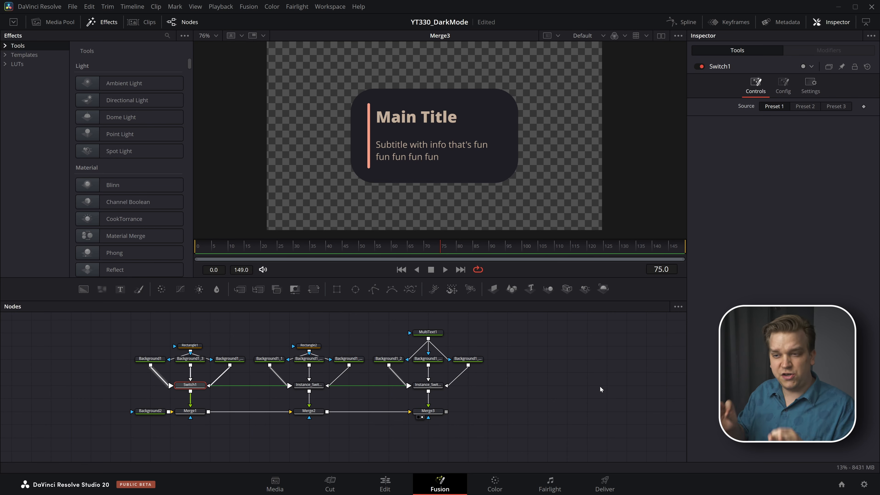
{"action": "scroll", "coordinate": [406, 380], "scroll_direction": "down", "scroll_amount": 2}
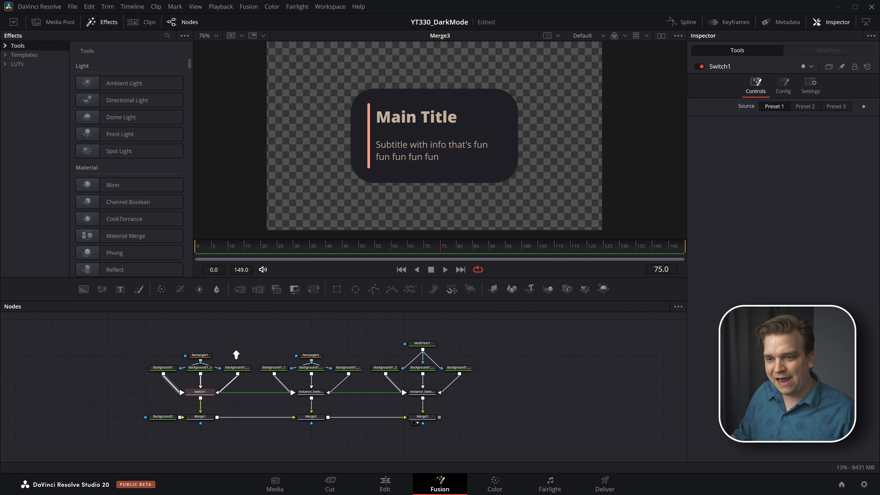
{"action": "left_click_drag", "start_coordinate": [189, 332], "coordinate": [314, 345]}
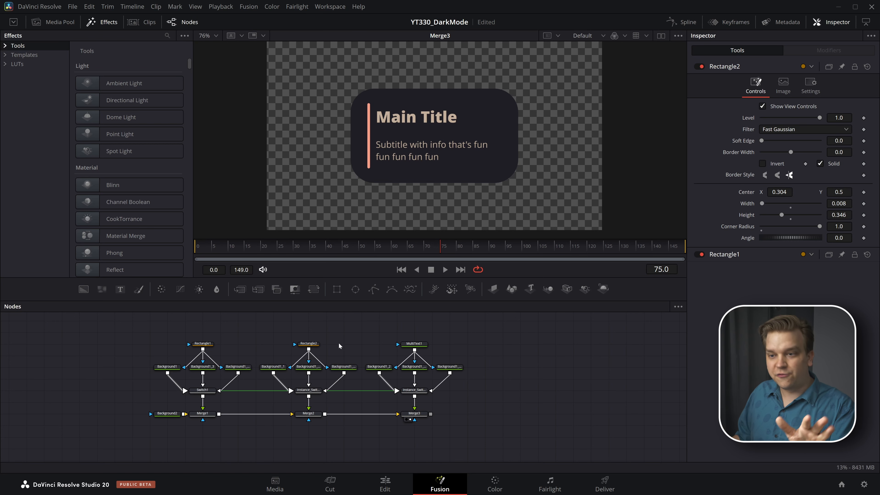
Preview the three presets of the Switch1 node once more, leaving its source on Preset 2.
{"action": "left_click", "coordinate": [203, 389]}
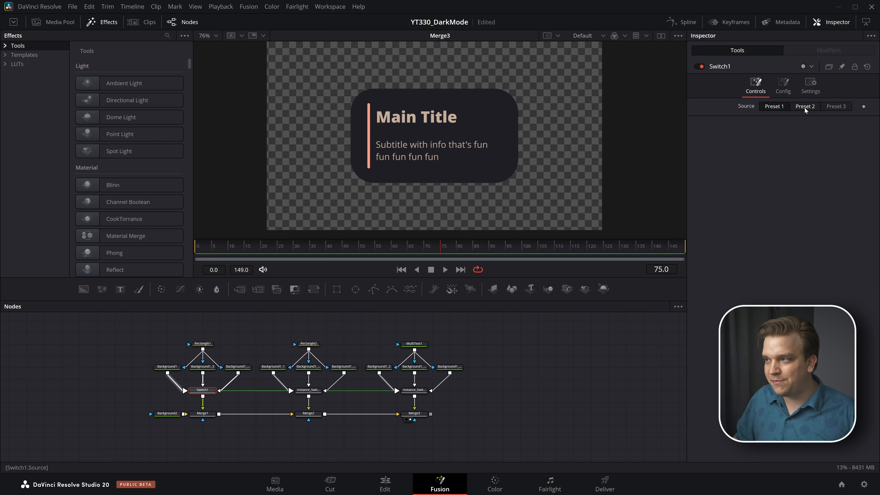
{"action": "left_click", "coordinate": [836, 106]}
{"action": "left_click", "coordinate": [802, 107]}
{"action": "left_click", "coordinate": [801, 106]}
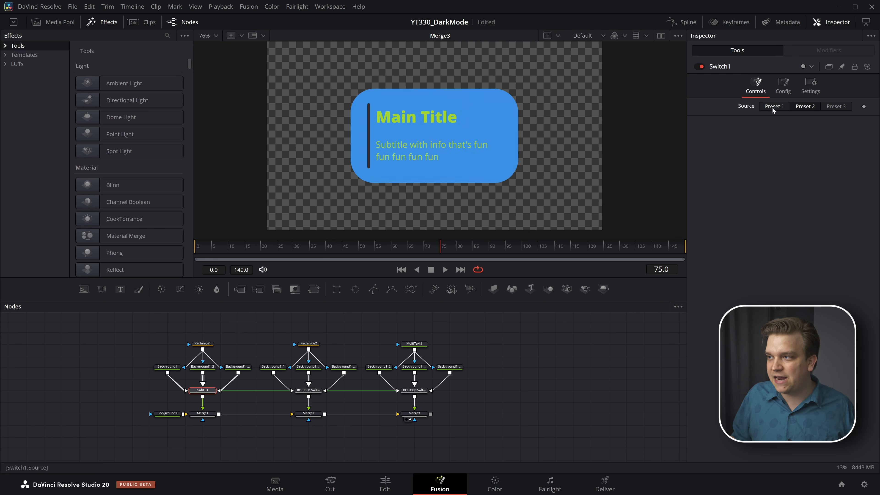
{"action": "left_click", "coordinate": [772, 107]}
{"action": "left_click", "coordinate": [806, 107]}
{"action": "left_click", "coordinate": [839, 107]}
{"action": "left_click", "coordinate": [810, 107]}
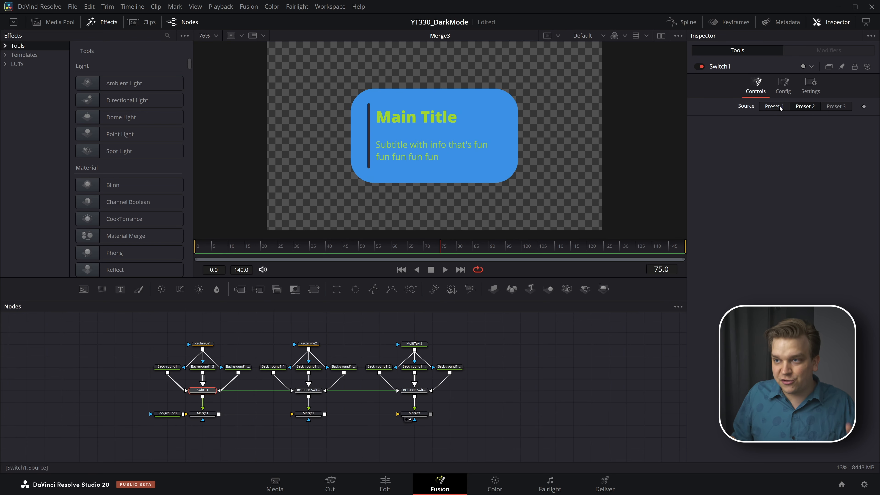
{"action": "left_click", "coordinate": [780, 107]}
{"action": "left_click", "coordinate": [810, 108]}
Add a second Fusion Composition after the first clip on track V1 of the edit timeline and open it in Fusion.
{"action": "key", "text": "shift+4"}
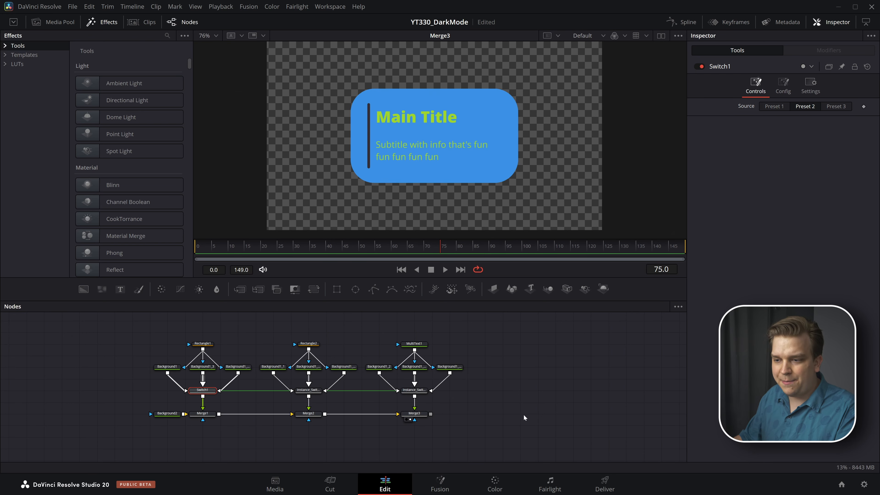
{"action": "left_click_drag", "start_coordinate": [129, 83], "coordinate": [361, 389]}
{"action": "left_click", "coordinate": [401, 269]}
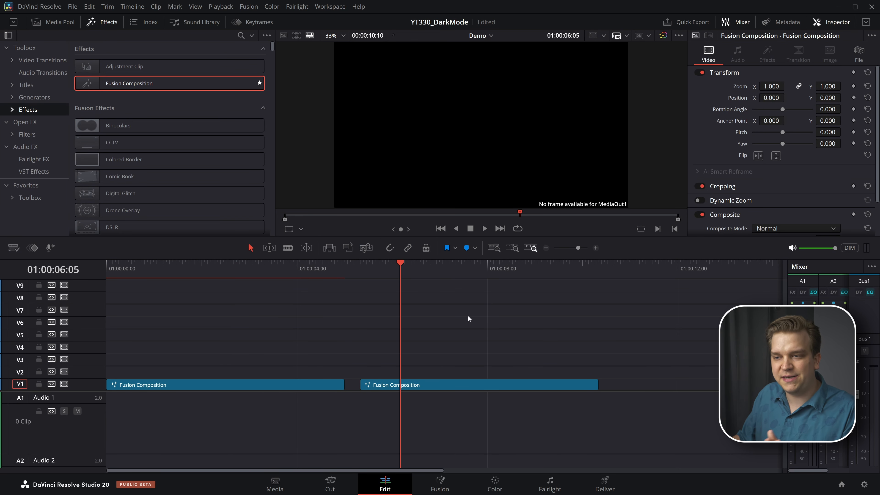
{"action": "left_click", "coordinate": [434, 480]}
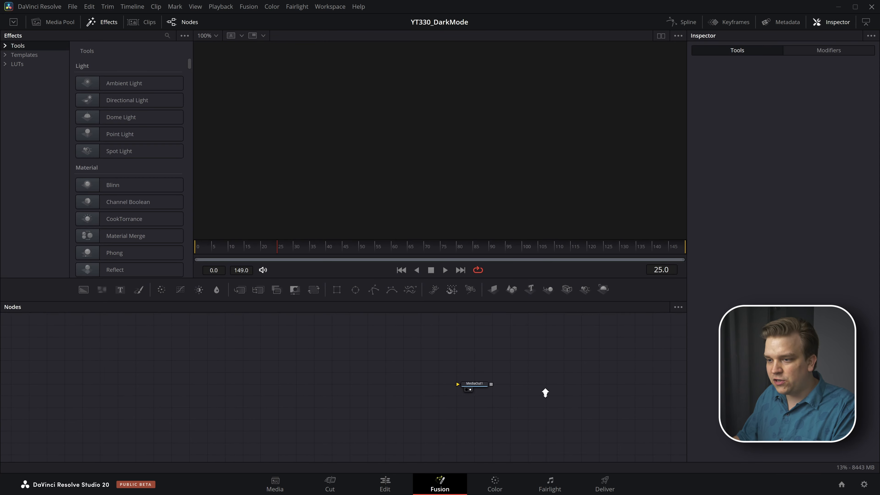
{"action": "left_click_drag", "start_coordinate": [441, 280], "coordinate": [441, 260]}
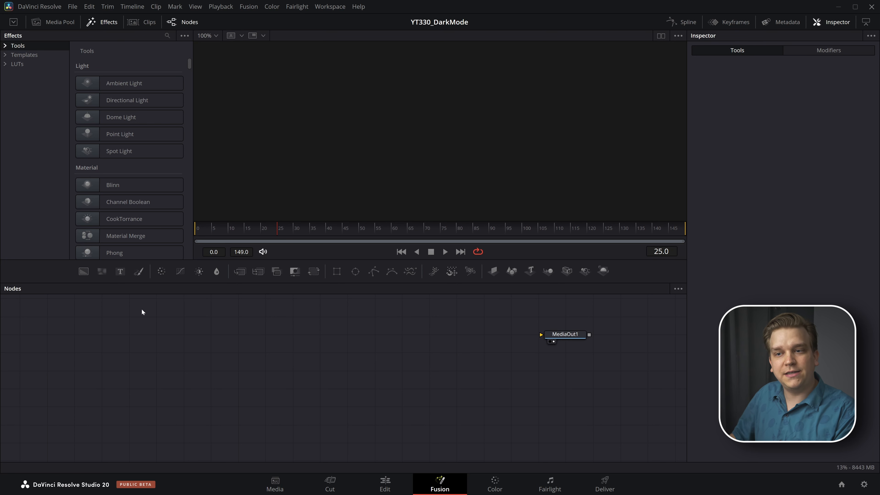
Add a Background node coloured blue with green 0.449 and blue 0.756, and show it in the viewer.
{"action": "left_click", "coordinate": [83, 272]}
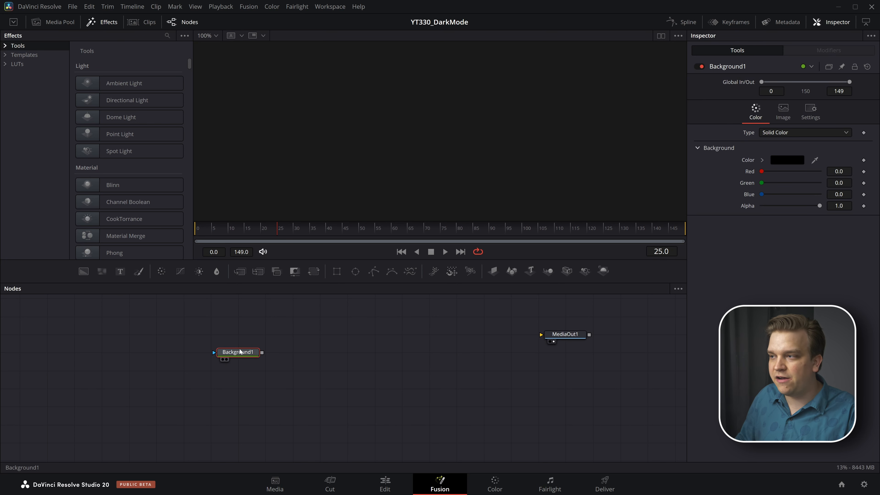
{"action": "left_click_drag", "start_coordinate": [762, 182], "coordinate": [806, 193]}
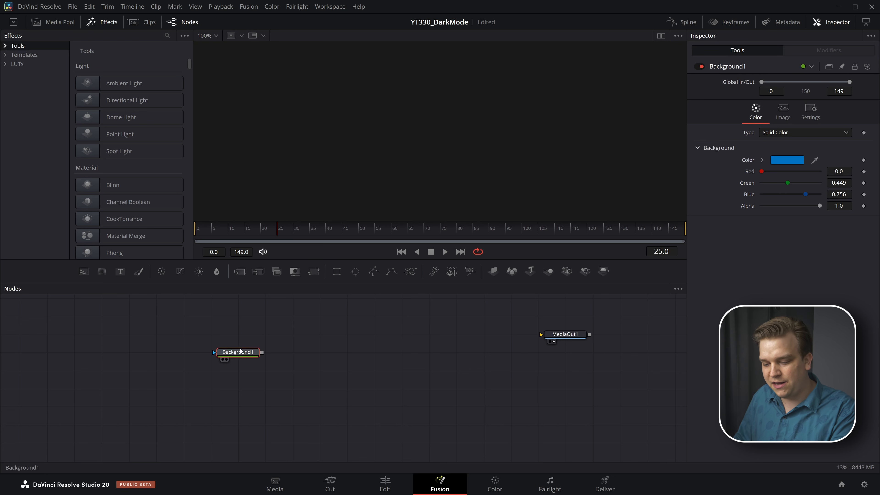
{"action": "key", "text": "1"}
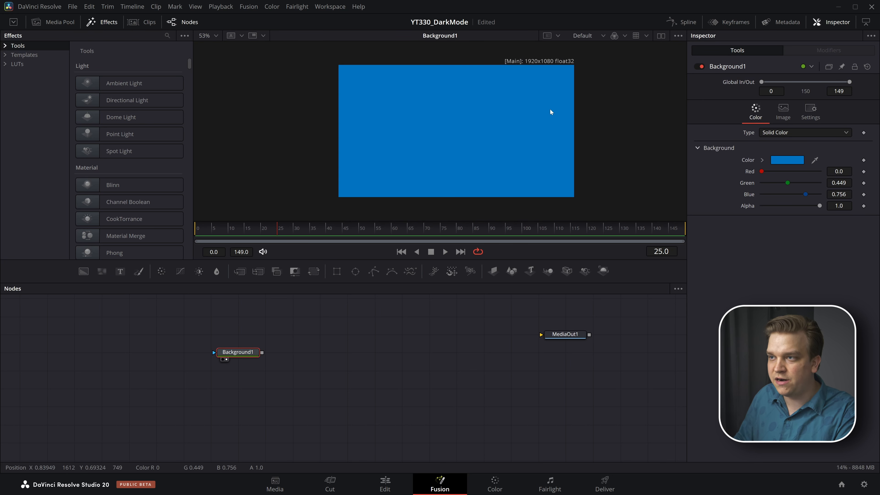
View Background1 in both viewers side by side, and return to the single viewer.
{"action": "key", "text": "1"}
{"action": "left_click", "coordinate": [662, 36]}
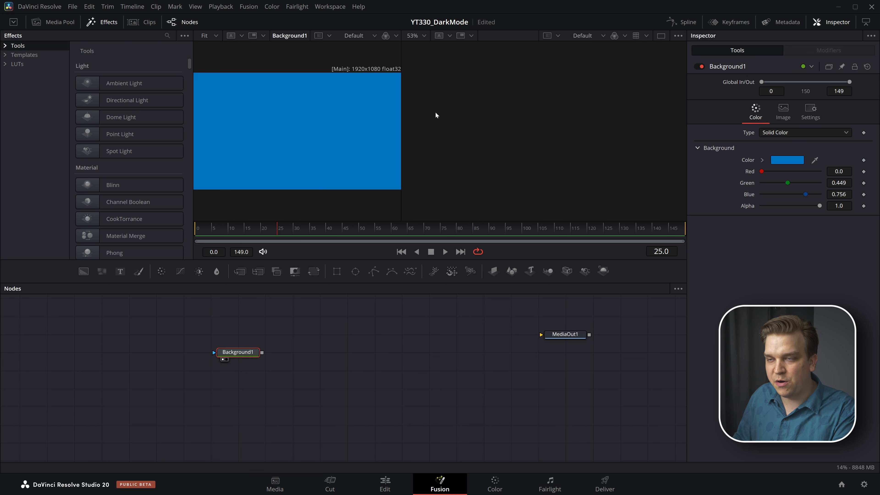
{"action": "key", "text": "2"}
{"action": "key", "text": "1"}
{"action": "key", "text": "2"}
{"action": "key", "text": "1"}
{"action": "key", "text": "2"}
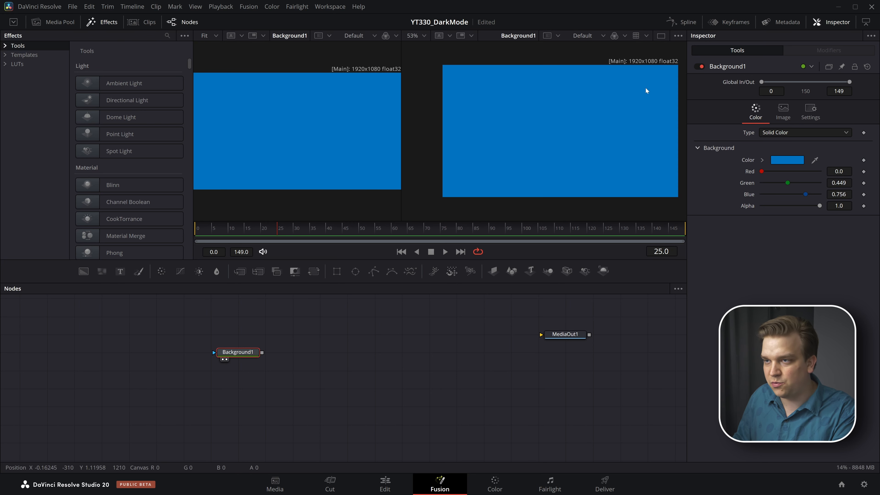
{"action": "key", "text": "1"}
{"action": "left_click", "coordinate": [661, 35]}
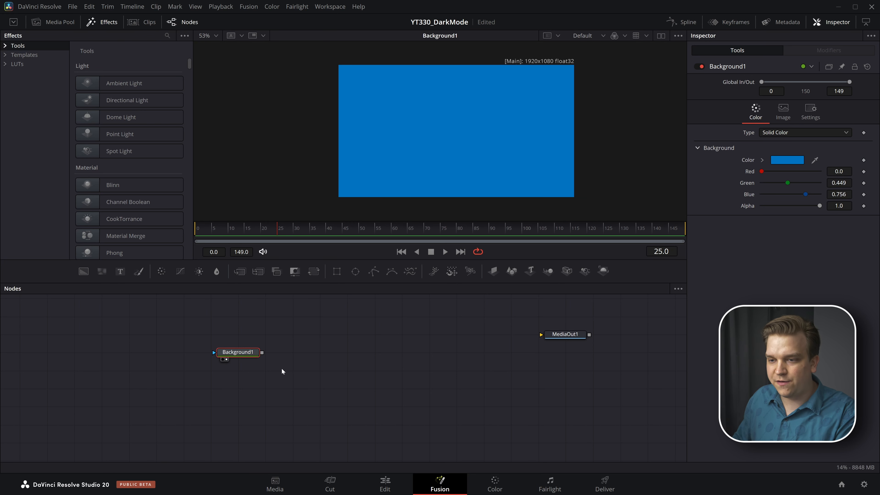
Add a Rectangle mask and connect it to the effect mask input of Background1.
{"action": "mouse_move", "coordinate": [281, 369]}
{"action": "left_mouse_down"}
{"action": "mouse_move", "coordinate": [311, 375]}
{"action": "mouse_move", "coordinate": [275, 372]}
{"action": "left_mouse_up"}
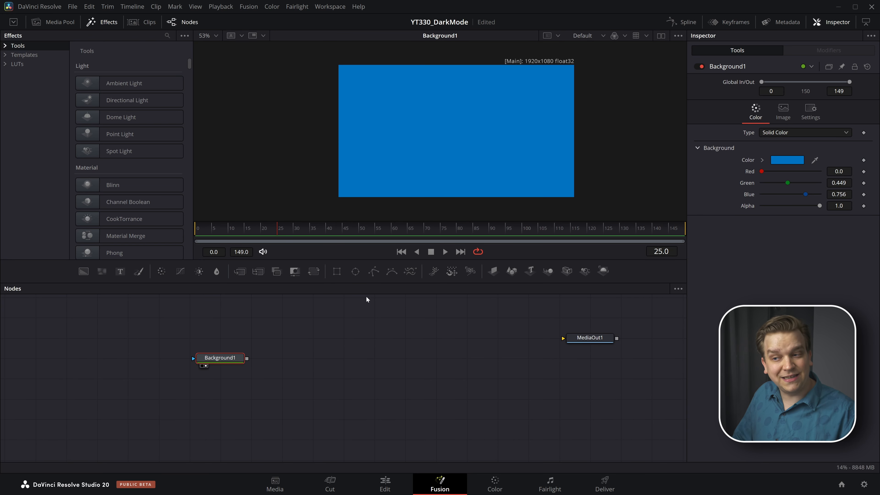
{"action": "left_click", "coordinate": [337, 272]}
{"action": "left_click_drag", "start_coordinate": [262, 346], "coordinate": [286, 349]}
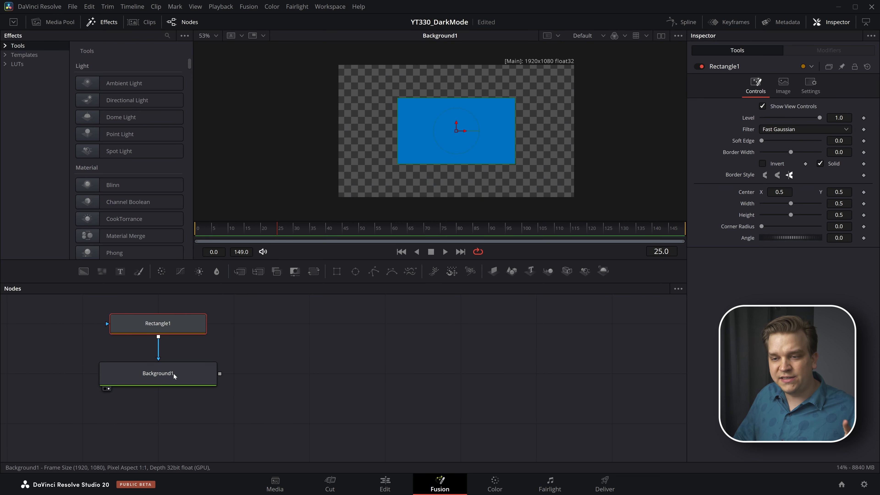
{"action": "left_click", "coordinate": [158, 373]}
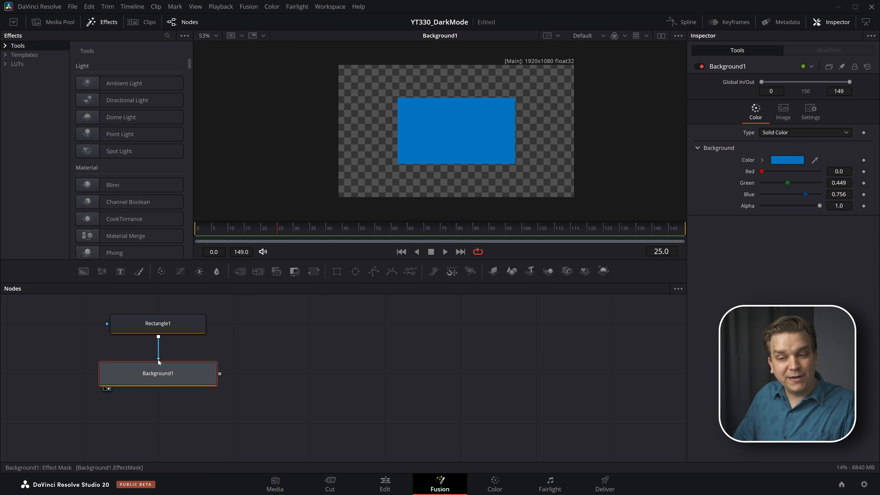
Disconnect the Rectangle1 mask from Background1 and show the mask by itself in the viewer.
{"action": "left_click_drag", "start_coordinate": [159, 361], "coordinate": [163, 342]}
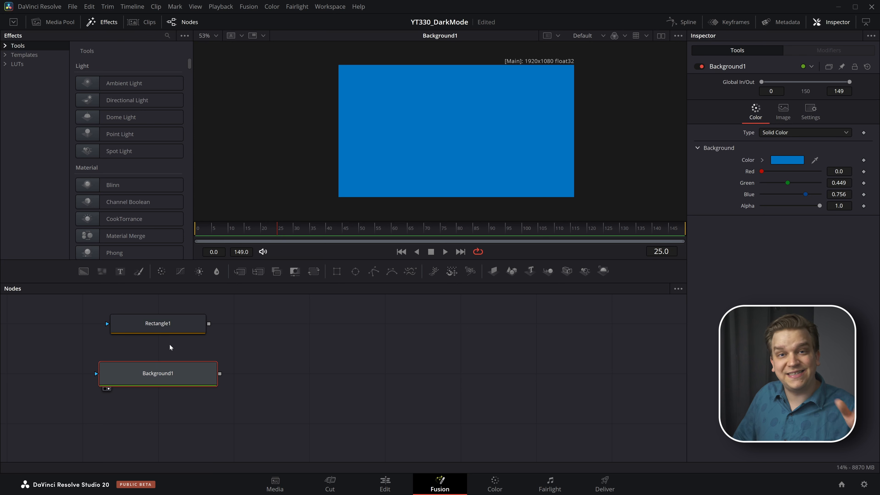
{"action": "left_click", "coordinate": [145, 333]}
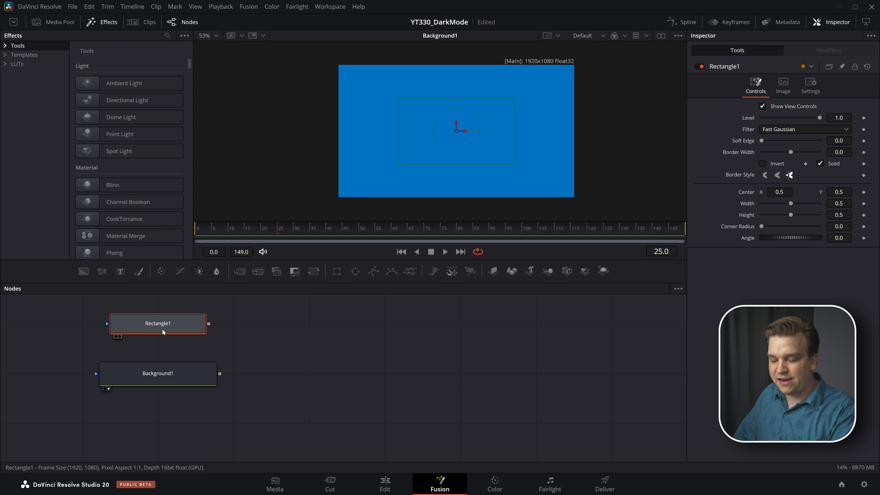
{"action": "key", "text": "1"}
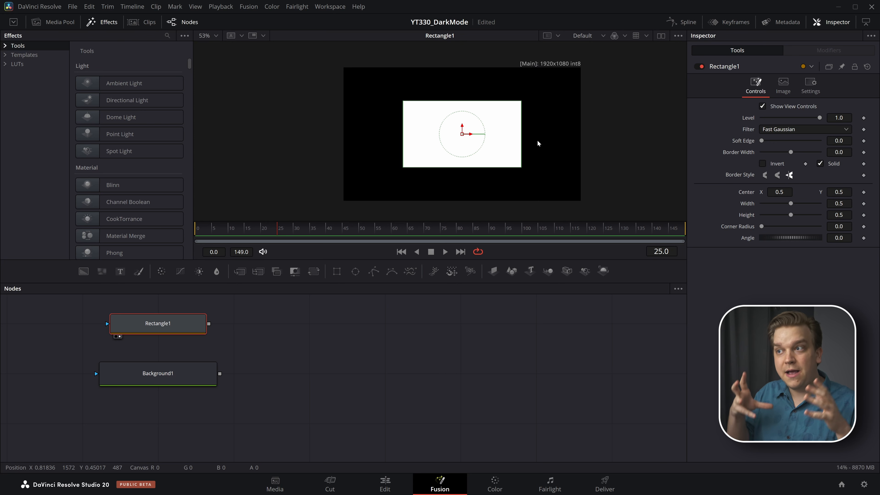
Add a Text+ node reading "dfgdfgdfg" and show it in the viewer.
{"action": "left_click", "coordinate": [120, 272]}
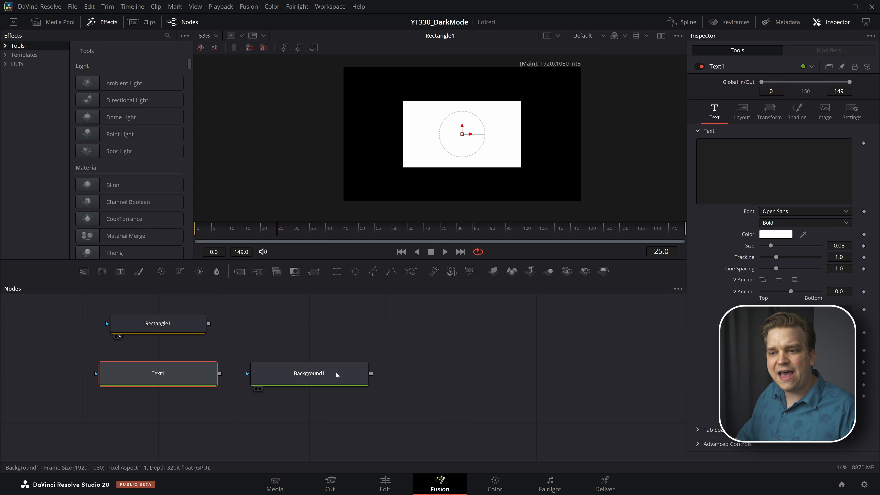
{"action": "key", "text": "1"}
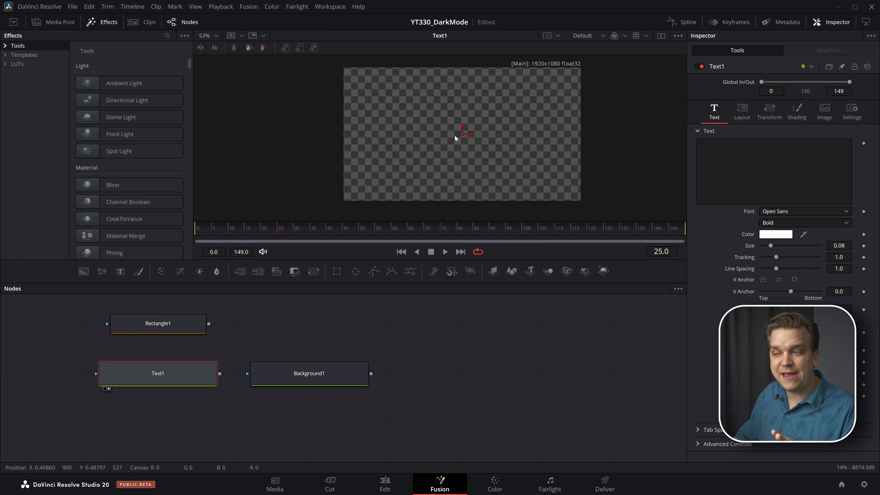
{"action": "scroll", "coordinate": [396, 110], "scroll_direction": "up", "scroll_amount": 3}
{"action": "scroll", "coordinate": [399, 112], "scroll_direction": "down", "scroll_amount": 2}
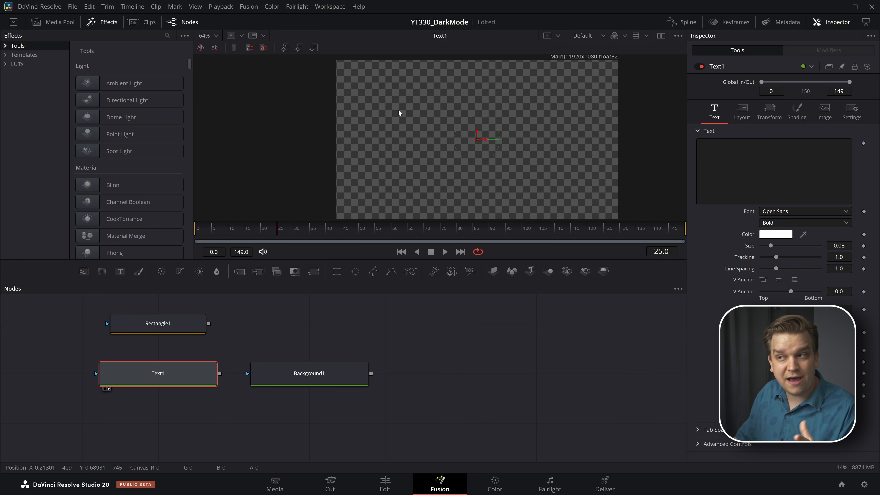
{"action": "left_click", "coordinate": [698, 143]}
{"action": "type", "text": "dfgdfgdfg"}
Delete the Text1 node and show Rectangle1 in the viewer again.
{"action": "left_click", "coordinate": [207, 366]}
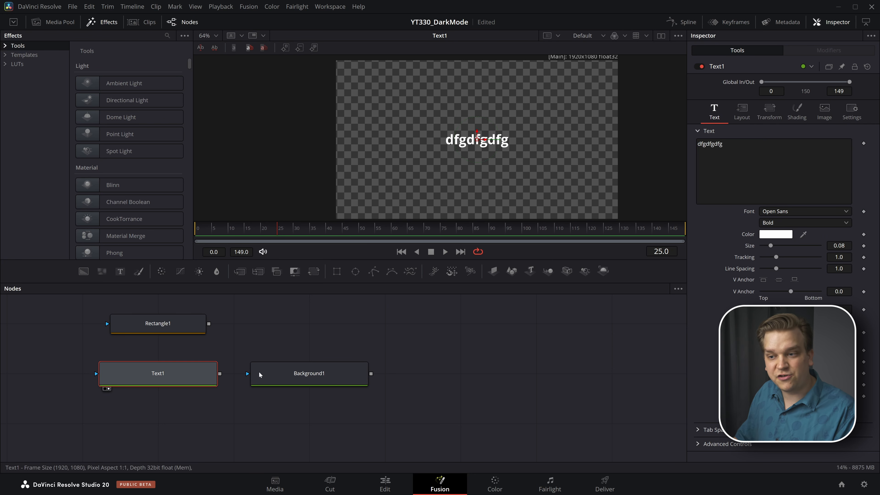
{"action": "left_click_drag", "start_coordinate": [208, 367], "coordinate": [181, 379]}
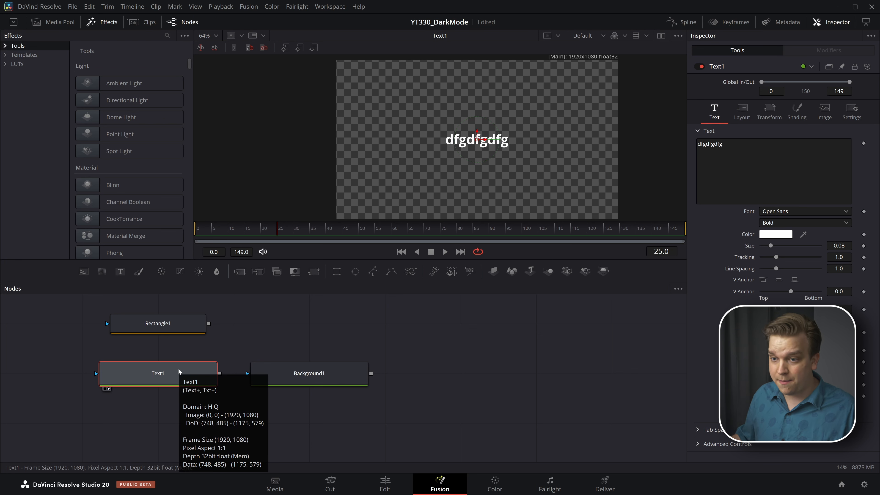
{"action": "key", "text": "Delete"}
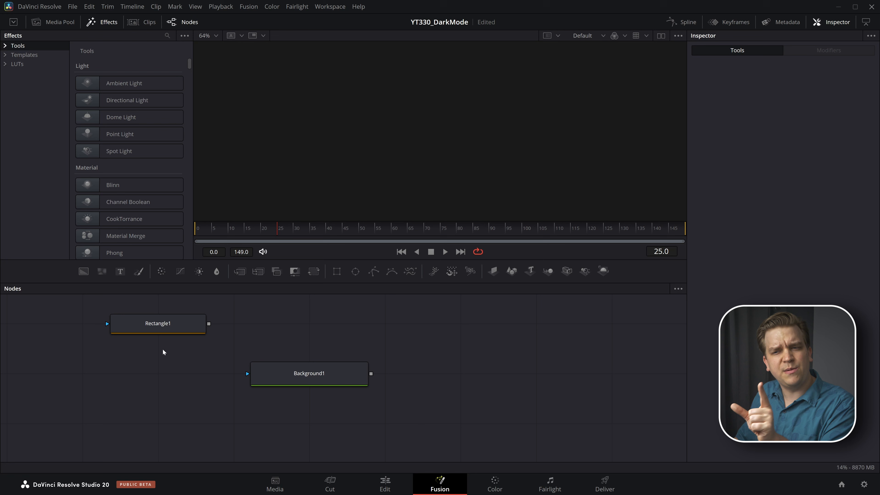
{"action": "left_click", "coordinate": [155, 326]}
{"action": "left_click_drag", "start_coordinate": [156, 326], "coordinate": [445, 145]}
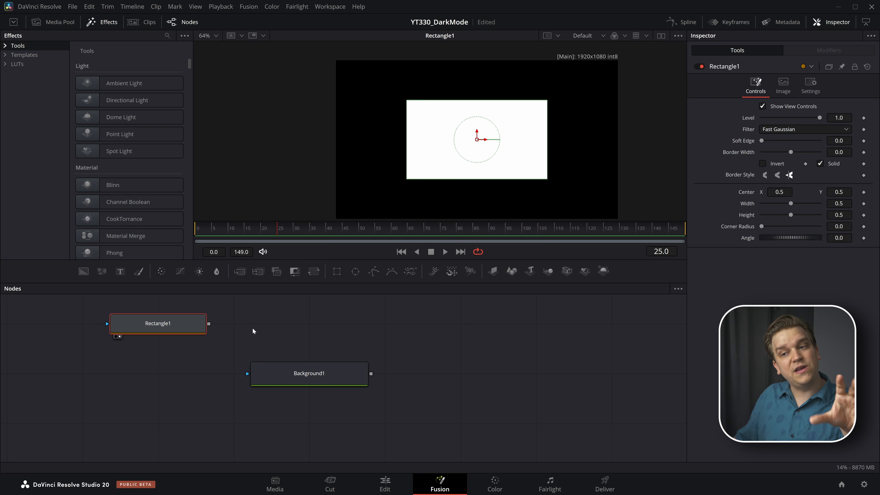
Connect Rectangle1 as the mask of Background1 and show Rectangle1 and Background1 side by side in two viewers.
{"action": "left_click_drag", "start_coordinate": [208, 324], "coordinate": [291, 326]}
{"action": "left_click", "coordinate": [661, 36]}
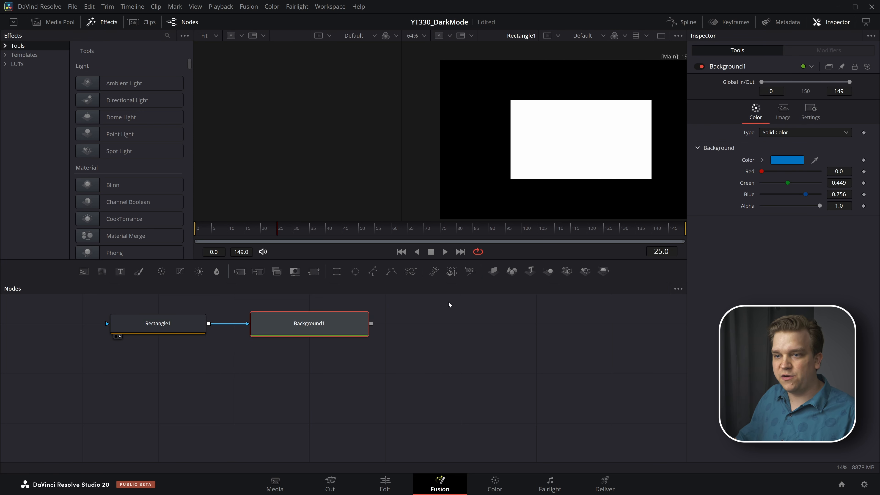
{"action": "left_click", "coordinate": [190, 329]}
{"action": "key", "text": "1"}
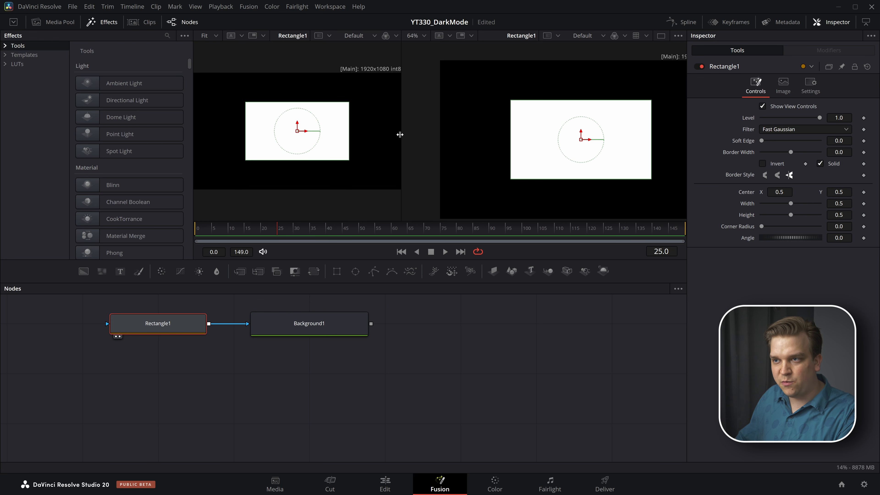
{"action": "left_click", "coordinate": [334, 333]}
{"action": "key", "text": "2"}
{"action": "scroll", "coordinate": [546, 143], "scroll_direction": "down", "scroll_amount": 2}
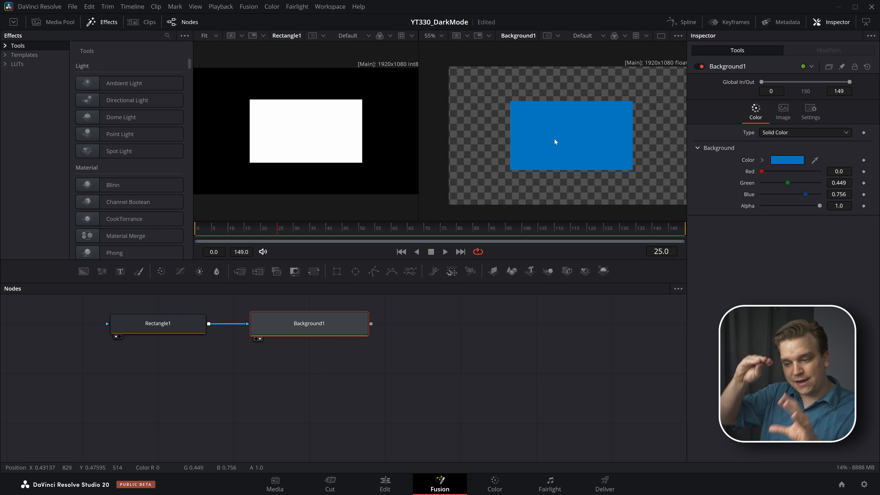
Try a soft edge of about 0.065 on Rectangle1, compare it in both viewers, and reset it to 0.
{"action": "left_click", "coordinate": [185, 325]}
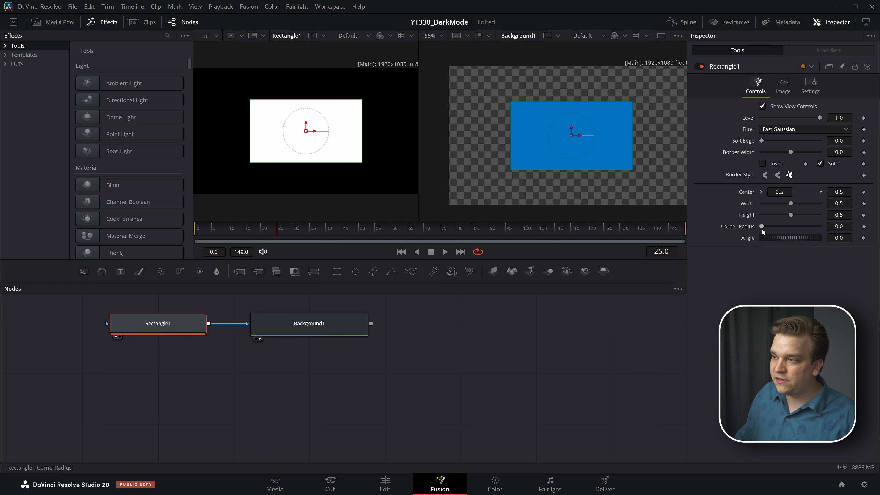
{"action": "left_click_drag", "start_coordinate": [761, 143], "coordinate": [780, 147]}
{"action": "left_click", "coordinate": [423, 349]}
{"action": "scroll", "coordinate": [360, 138], "scroll_direction": "up", "scroll_amount": 3}
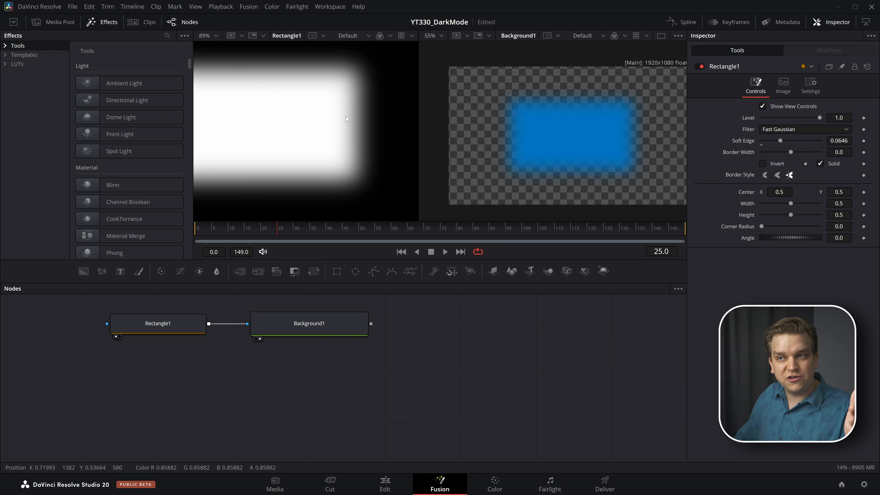
{"action": "scroll", "coordinate": [360, 125], "scroll_direction": "up", "scroll_amount": 2}
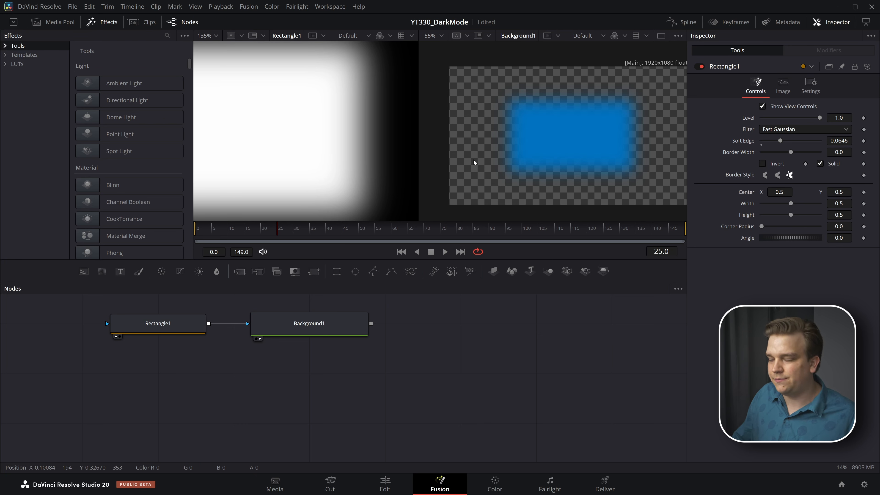
{"action": "left_click_drag", "start_coordinate": [316, 388], "coordinate": [330, 409]}
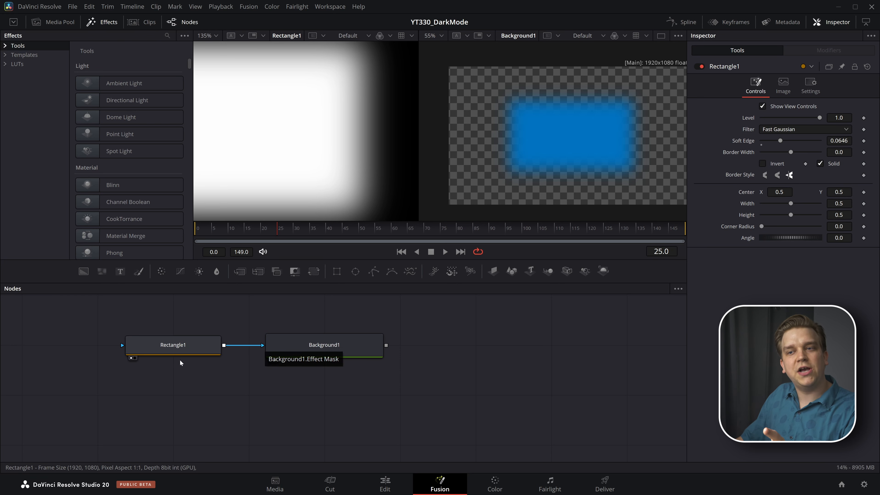
{"action": "left_click", "coordinate": [173, 351]}
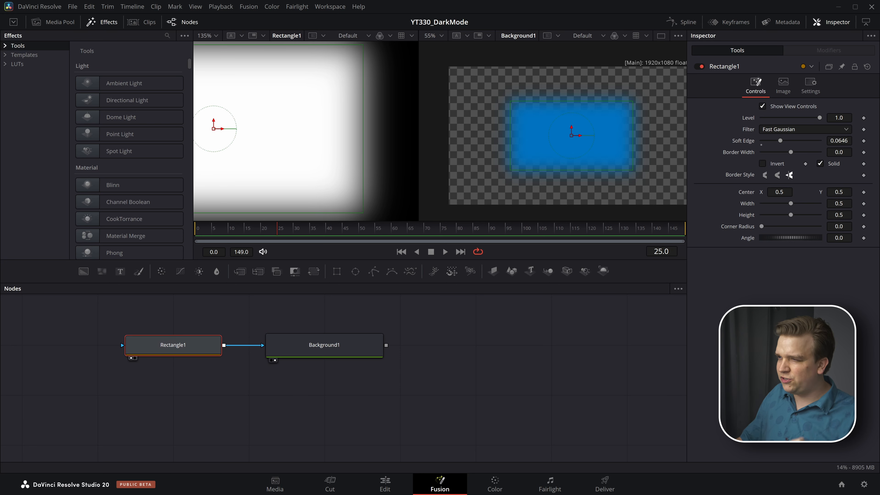
{"action": "left_click_drag", "start_coordinate": [780, 140], "coordinate": [761, 141]}
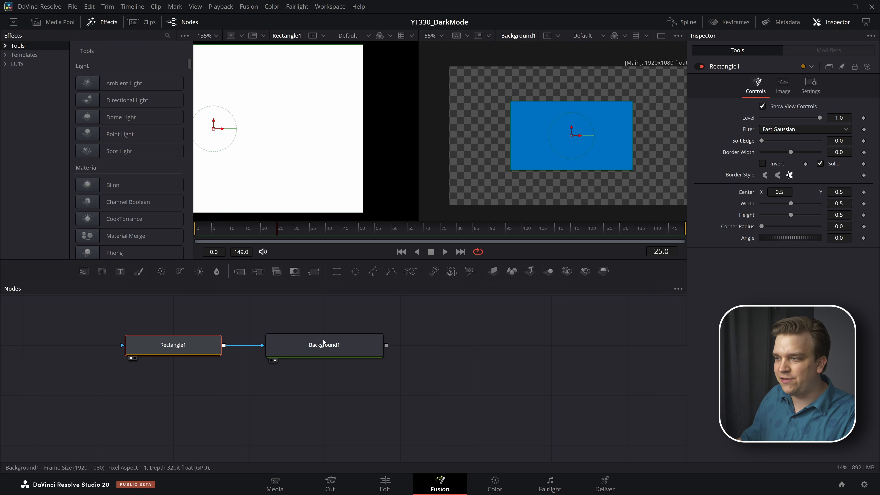
Set Rectangle1's corner radius to about 0.394 and arrange Background1 directly beneath Rectangle1 in the node graph.
{"action": "left_click_drag", "start_coordinate": [762, 227], "coordinate": [785, 226]}
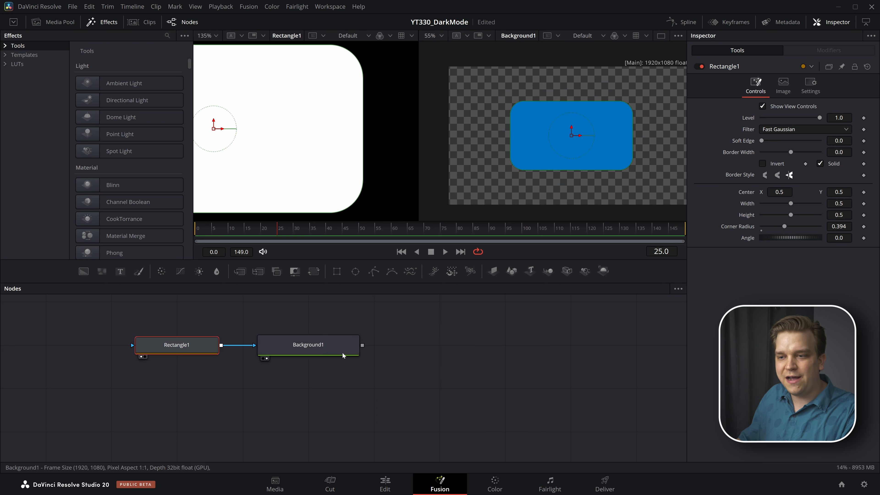
{"action": "left_click_drag", "start_coordinate": [325, 345], "coordinate": [177, 392]}
{"action": "scroll", "coordinate": [300, 368], "scroll_direction": "down", "scroll_amount": 3}
{"action": "scroll", "coordinate": [300, 368], "scroll_direction": "down", "scroll_amount": 2}
{"action": "left_click_drag", "start_coordinate": [357, 360], "coordinate": [296, 343]}
{"action": "left_click_drag", "start_coordinate": [539, 172], "coordinate": [537, 171]}
{"action": "scroll", "coordinate": [300, 347], "scroll_direction": "up", "scroll_amount": 1}
{"action": "scroll", "coordinate": [300, 347], "scroll_direction": "up", "scroll_amount": 2}
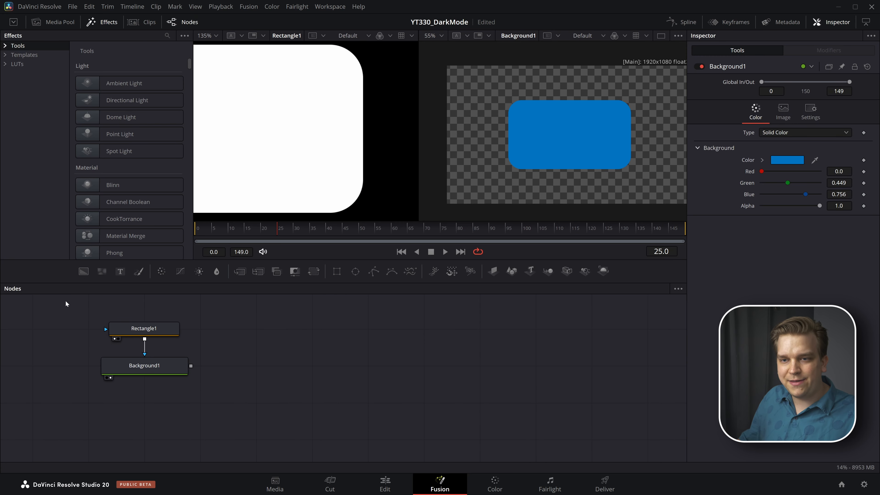
Add a second Background node and make it yellow with red about 0.874 and green about 0.953.
{"action": "left_click", "coordinate": [83, 271]}
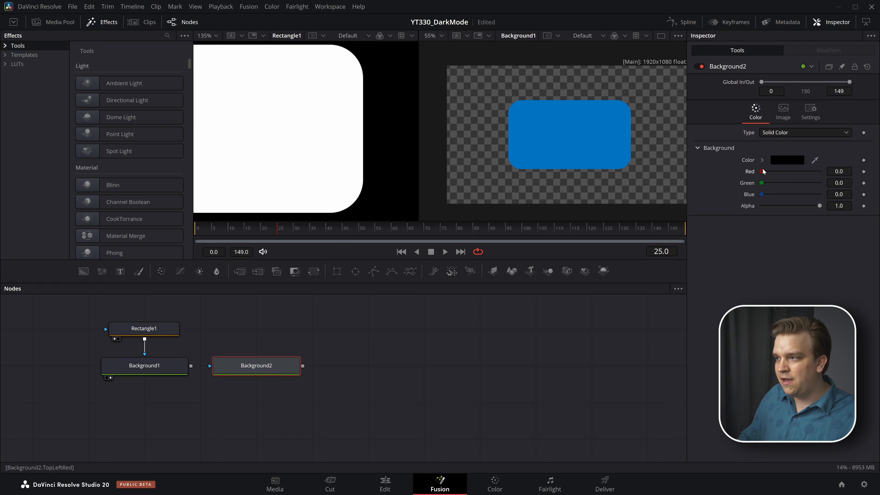
{"action": "left_click_drag", "start_coordinate": [764, 172], "coordinate": [813, 172]}
{"action": "left_click_drag", "start_coordinate": [762, 182], "coordinate": [817, 186]}
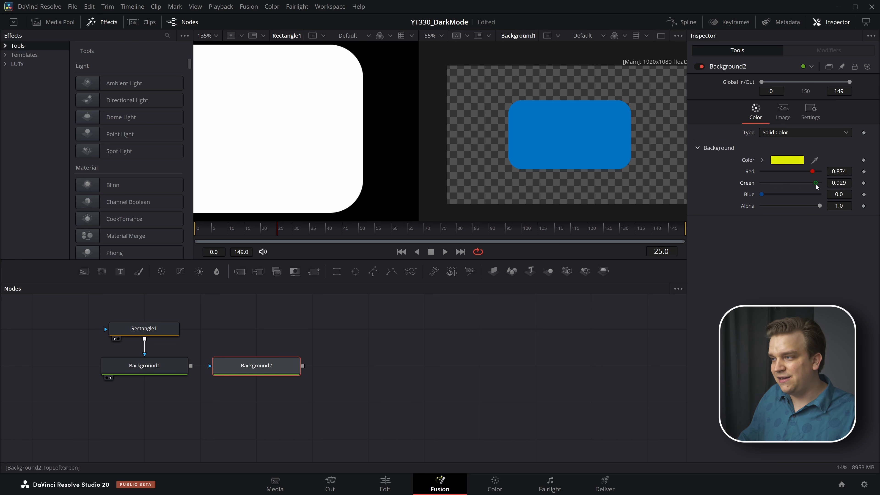
Mask Background2 with a Rectangle of width 0.004 and corner radius 1.0, and show Background2 in a single viewer.
{"action": "left_click", "coordinate": [338, 273]}
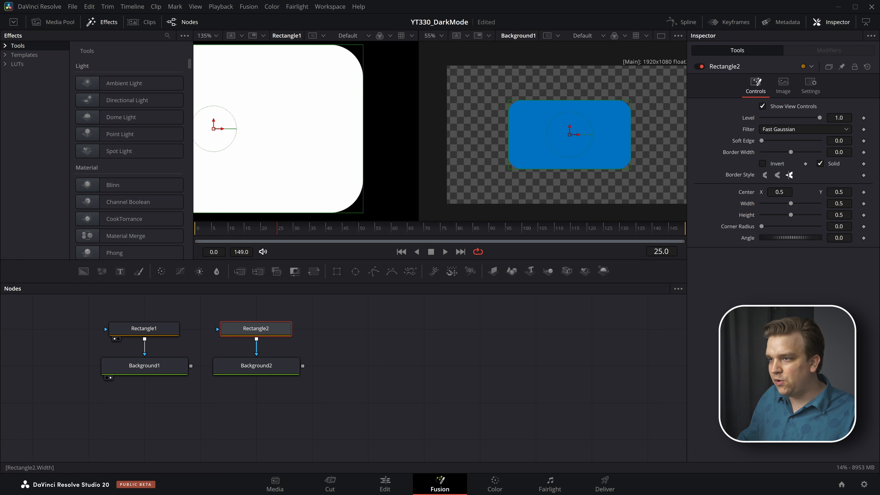
{"action": "left_click_drag", "start_coordinate": [791, 203], "coordinate": [822, 227]}
{"action": "left_click", "coordinate": [661, 36]}
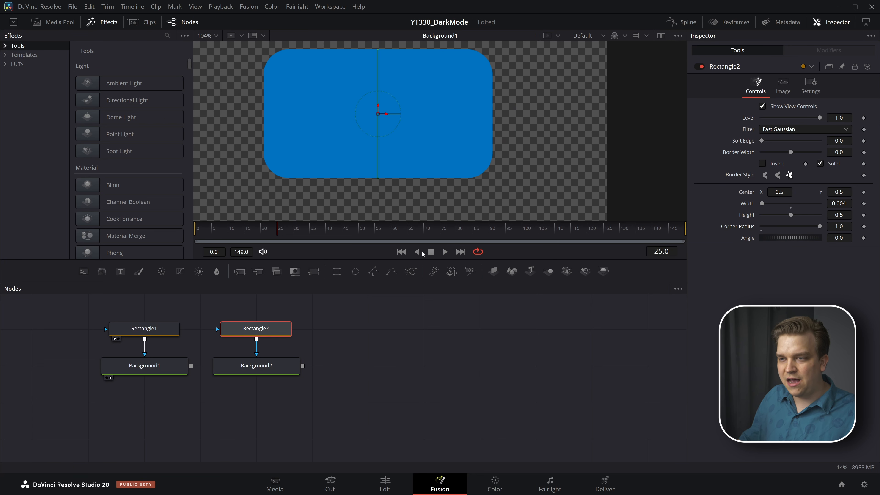
{"action": "scroll", "coordinate": [398, 184], "scroll_direction": "up", "scroll_amount": 5}
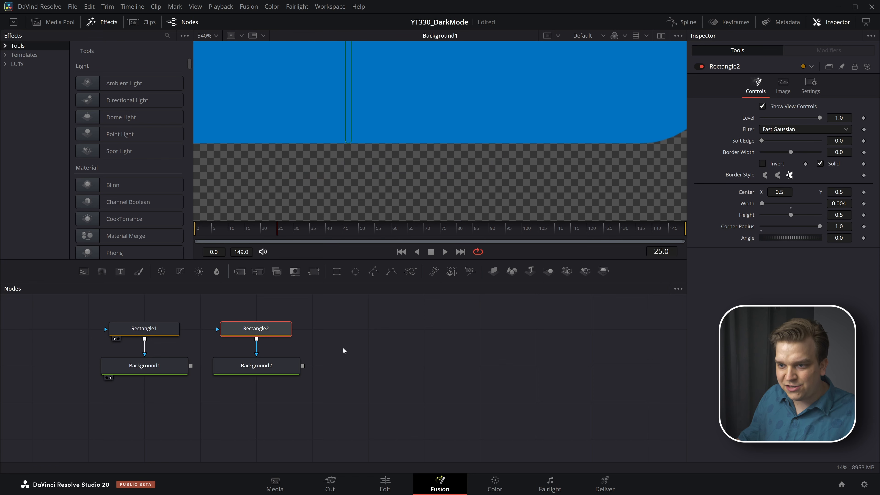
{"action": "left_click_drag", "start_coordinate": [285, 365], "coordinate": [503, 86]}
{"action": "scroll", "coordinate": [504, 86], "scroll_direction": "down", "scroll_amount": 8}
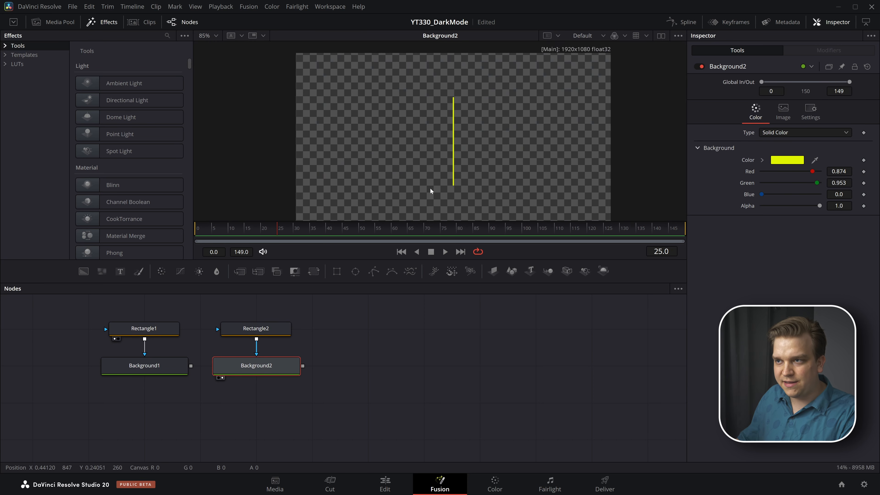
Add a third Background node in the empty space below and to the left of Background1.
{"action": "left_click_drag", "start_coordinate": [312, 386], "coordinate": [357, 348]}
{"action": "left_click", "coordinate": [132, 410]}
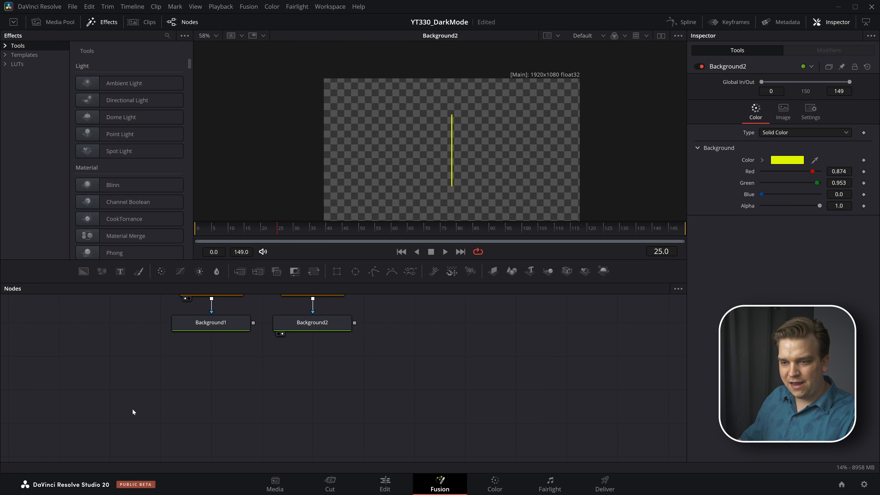
{"action": "key", "text": "shift+space"}
{"action": "type", "text": "bg"}
{"action": "key", "text": "Return"}
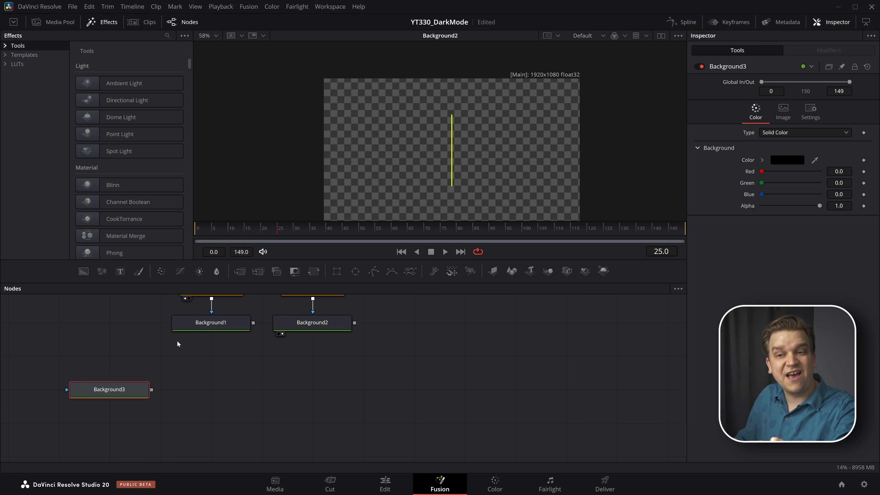
{"action": "left_click_drag", "start_coordinate": [134, 295], "coordinate": [176, 297]}
{"action": "scroll", "coordinate": [319, 411], "scroll_direction": "down", "scroll_amount": 1}
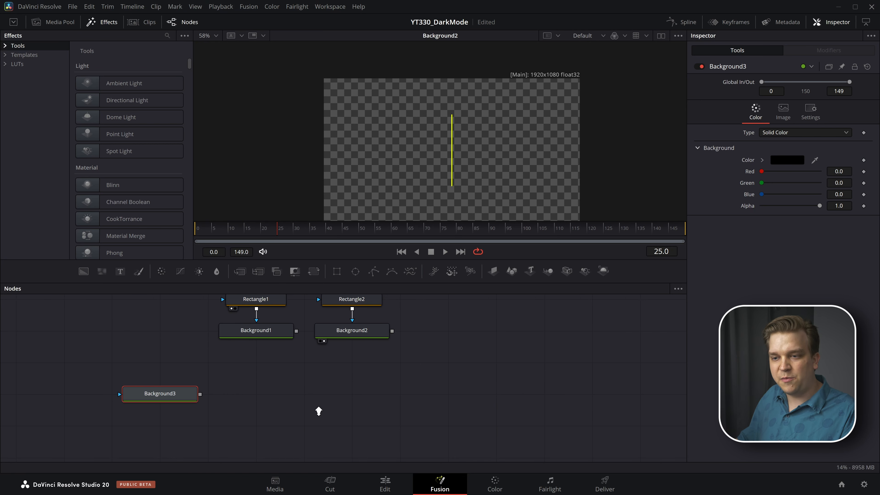
{"action": "scroll", "coordinate": [319, 411], "scroll_direction": "down", "scroll_amount": 1}
{"action": "key", "text": "shift+space"}
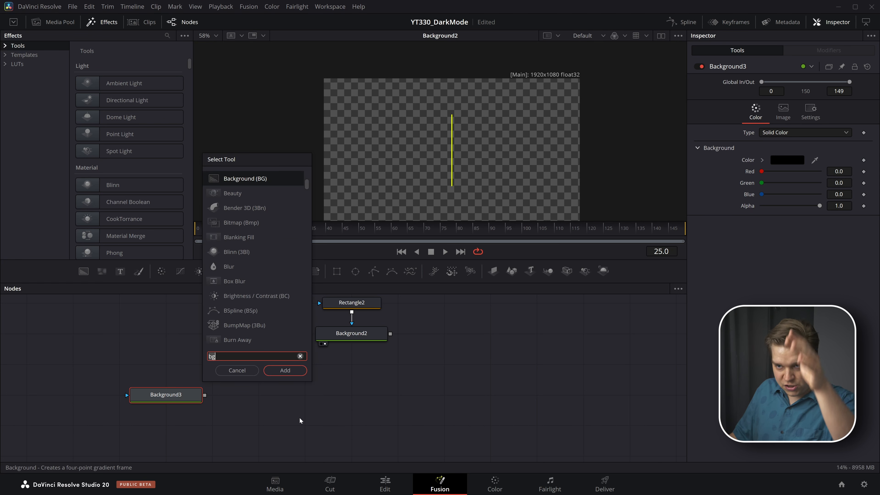
{"action": "scroll", "coordinate": [239, 247], "scroll_direction": "down", "scroll_amount": 10}
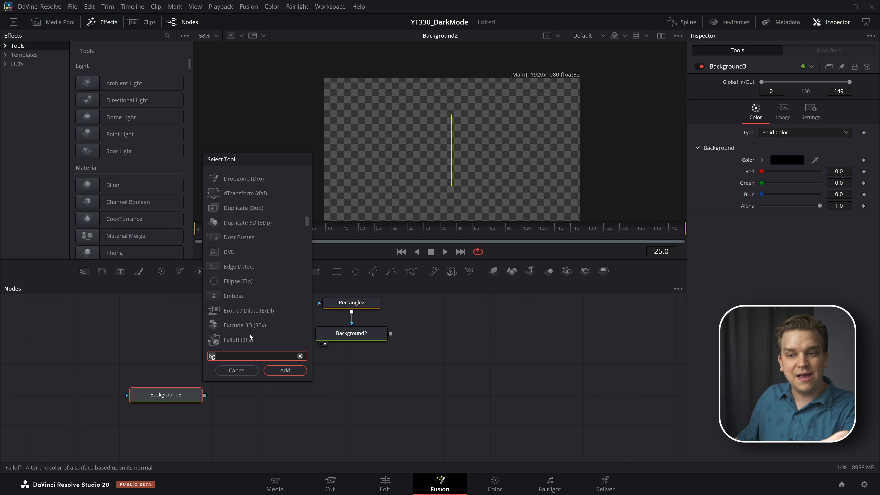
{"action": "left_click", "coordinate": [242, 373]}
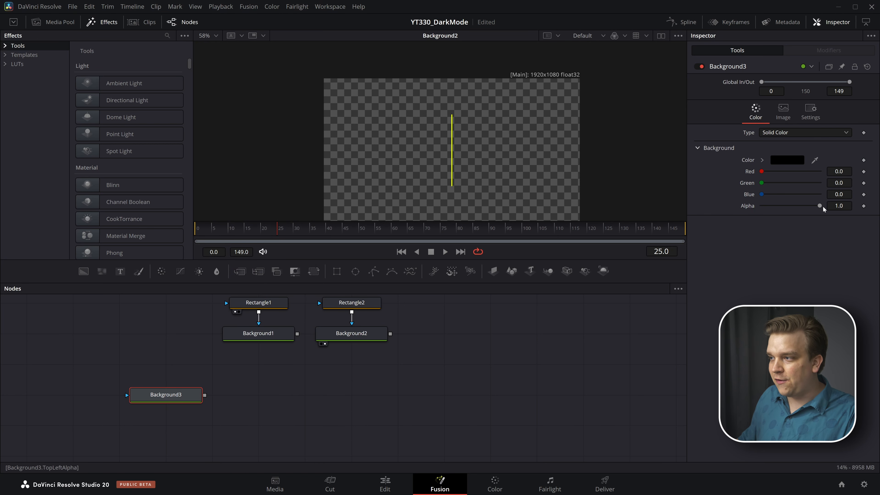
Make Background3 fully transparent with alpha 0.0 and show it in the viewer.
{"action": "left_click_drag", "start_coordinate": [821, 206], "coordinate": [759, 207]}
{"action": "key", "text": "2"}
{"action": "scroll", "coordinate": [353, 128], "scroll_direction": "down", "scroll_amount": 2}
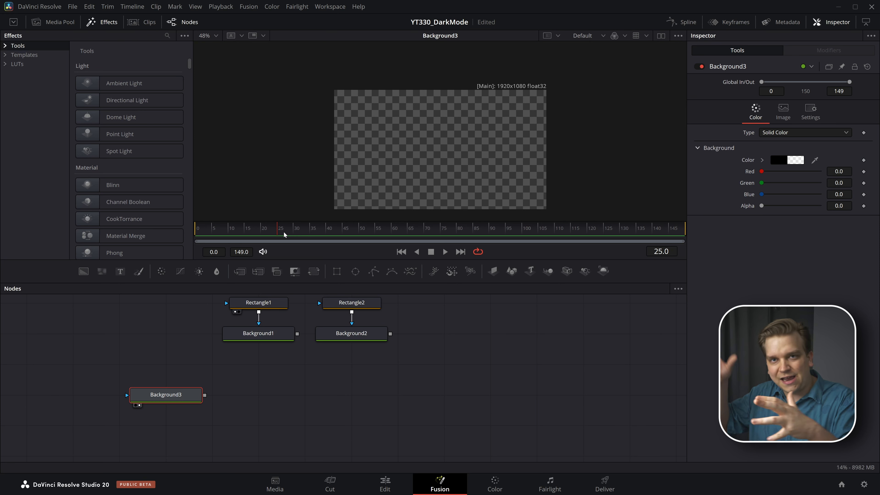
Merge Background1 over Background3 and show the merged result in the viewer.
{"action": "scroll", "coordinate": [295, 361], "scroll_direction": "up", "scroll_amount": 2}
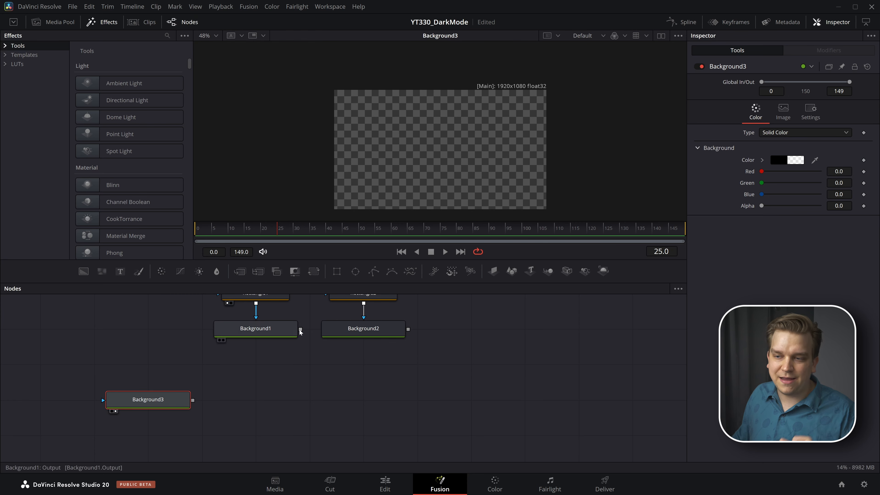
{"action": "left_click_drag", "start_coordinate": [291, 353], "coordinate": [207, 421]}
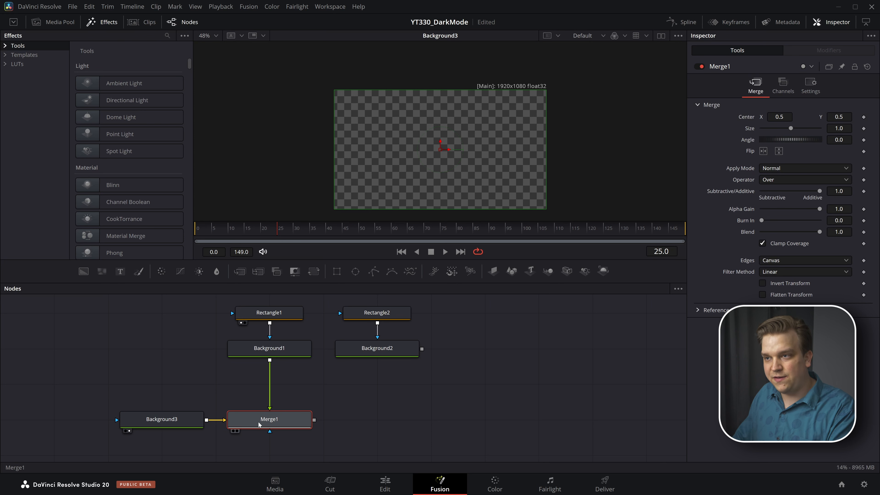
{"action": "key", "text": "1"}
{"action": "scroll", "coordinate": [417, 392], "scroll_direction": "up", "scroll_amount": 1}
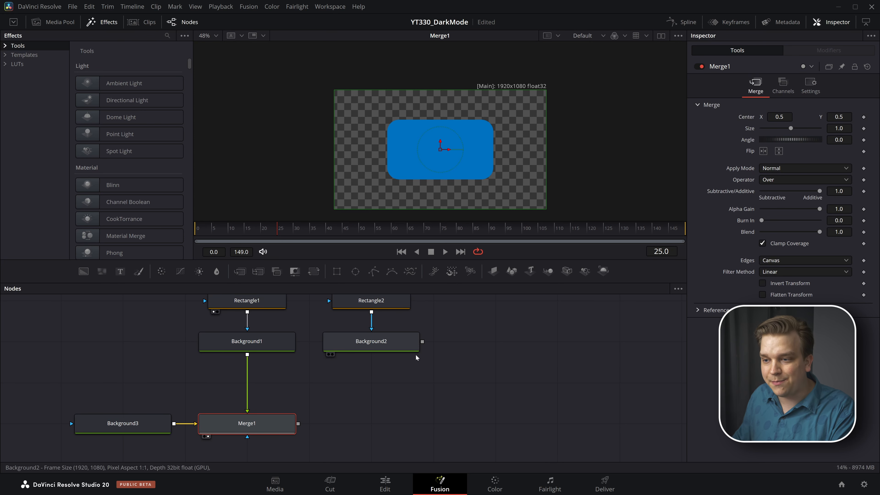
Check Background2 in the viewer, merge it over the output of Merge1, and show the combined result.
{"action": "left_click", "coordinate": [415, 348]}
{"action": "key", "text": "1"}
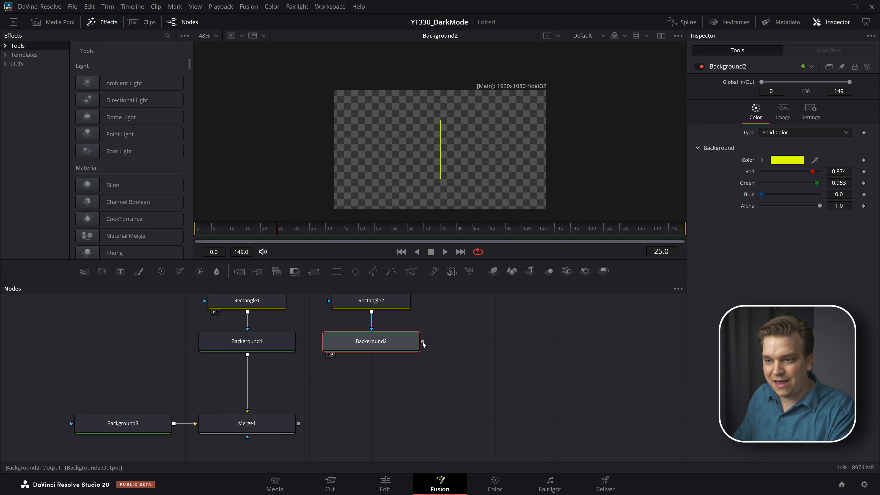
{"action": "left_click_drag", "start_coordinate": [422, 343], "coordinate": [299, 424]}
{"action": "key", "text": "1"}
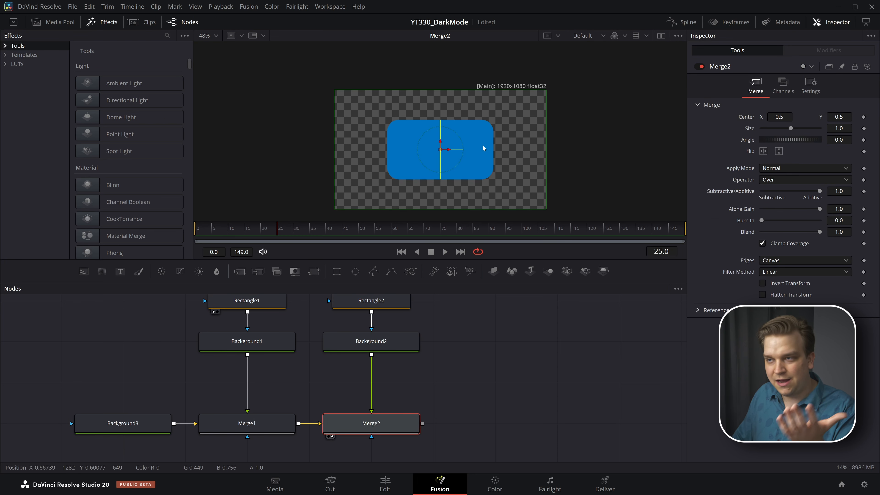
{"action": "scroll", "coordinate": [484, 148], "scroll_direction": "up", "scroll_amount": 2}
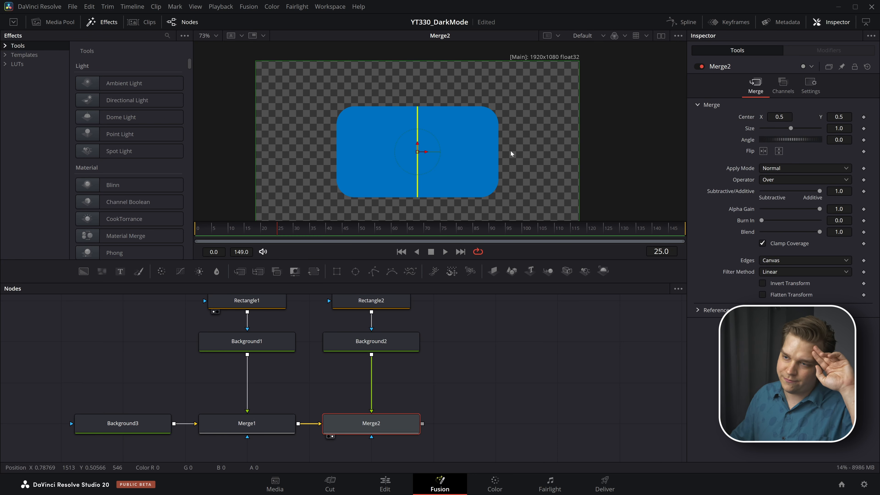
Try varying the Blend of Merge1 and return it to 1.0.
{"action": "left_click", "coordinate": [274, 433]}
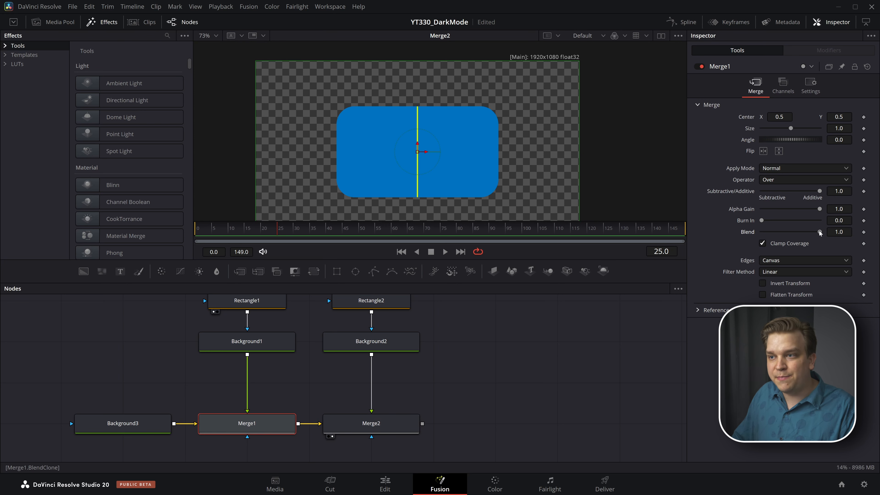
{"action": "left_click_drag", "start_coordinate": [820, 233], "coordinate": [846, 232]}
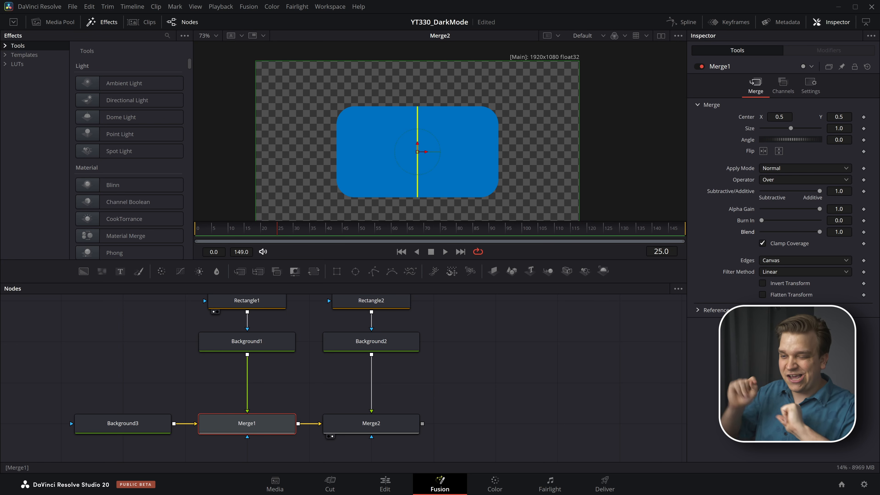
Set Rectangle2's height to about 0.379 and its horizontal center to 0.33 to place the yellow line inside the blue card.
{"action": "left_click", "coordinate": [387, 304]}
{"action": "left_click_drag", "start_coordinate": [839, 215], "coordinate": [721, 192]}
{"action": "scroll", "coordinate": [458, 150], "scroll_direction": "down", "scroll_amount": 2}
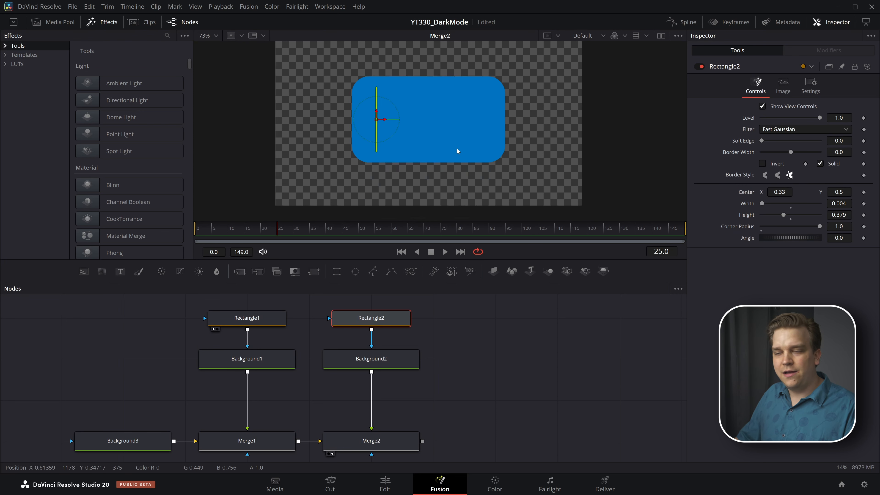
{"action": "scroll", "coordinate": [474, 388], "scroll_direction": "down", "scroll_amount": 3}
{"action": "scroll", "coordinate": [485, 379], "scroll_direction": "up", "scroll_amount": 1}
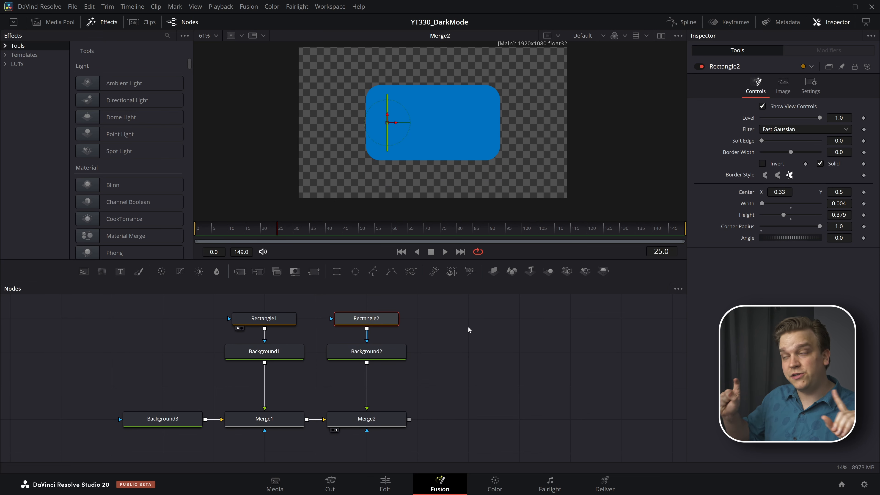
Add a MultiText node beside Rectangle2 with the text "MAIN TITLE. YAY" and show it in the viewer.
{"action": "left_click", "coordinate": [446, 314]}
{"action": "key", "text": "shift+space"}
{"action": "type", "text": "multi"}
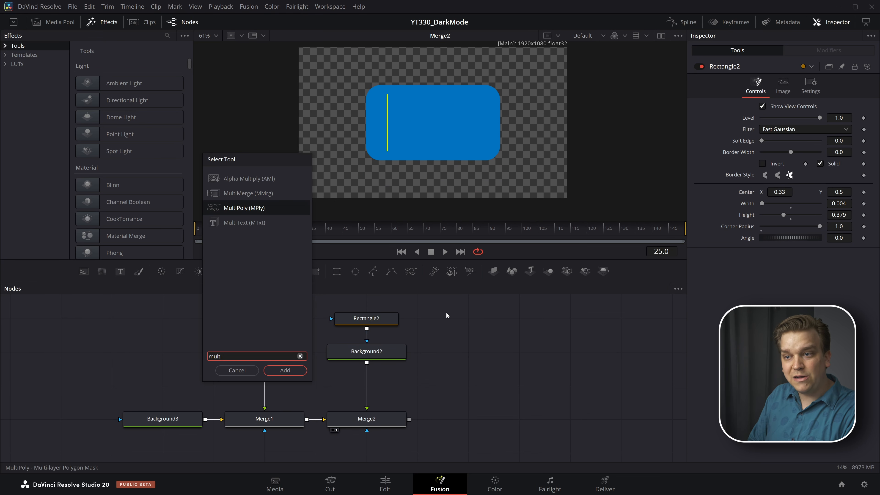
{"action": "key", "text": "Down"}
{"action": "key", "text": "Return"}
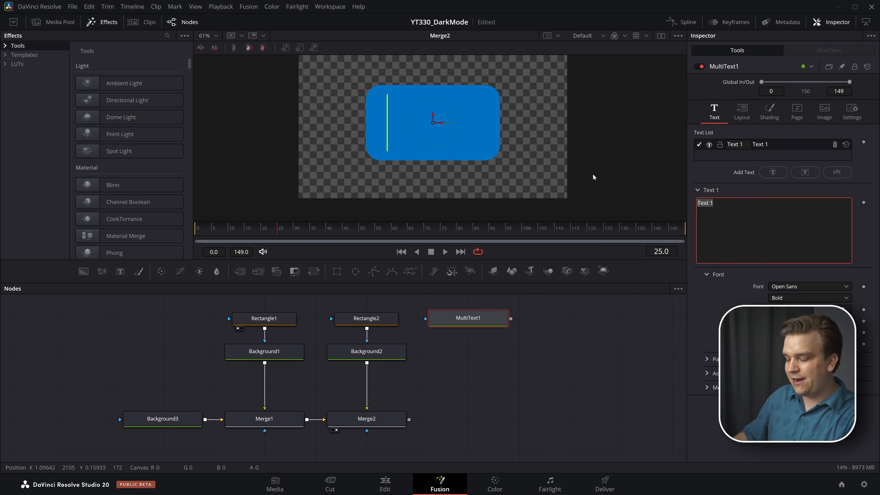
{"action": "type", "text": "MAIN TITLE. YAY"}
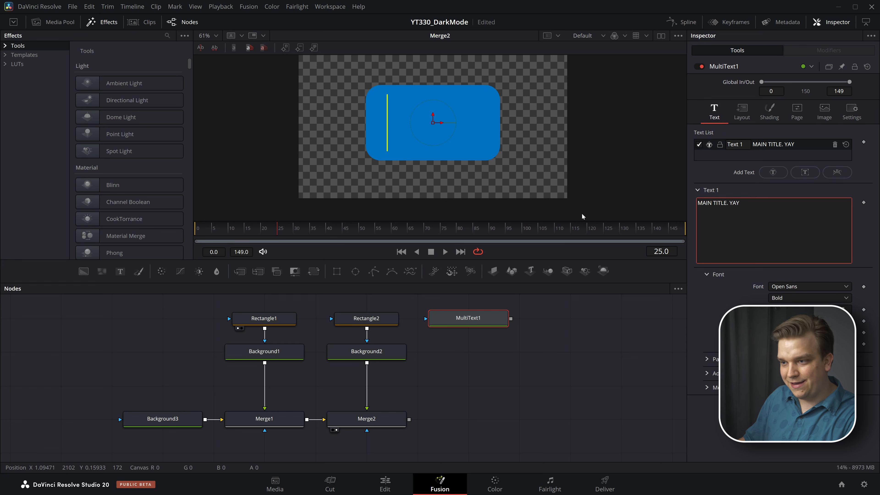
{"action": "left_click", "coordinate": [481, 322]}
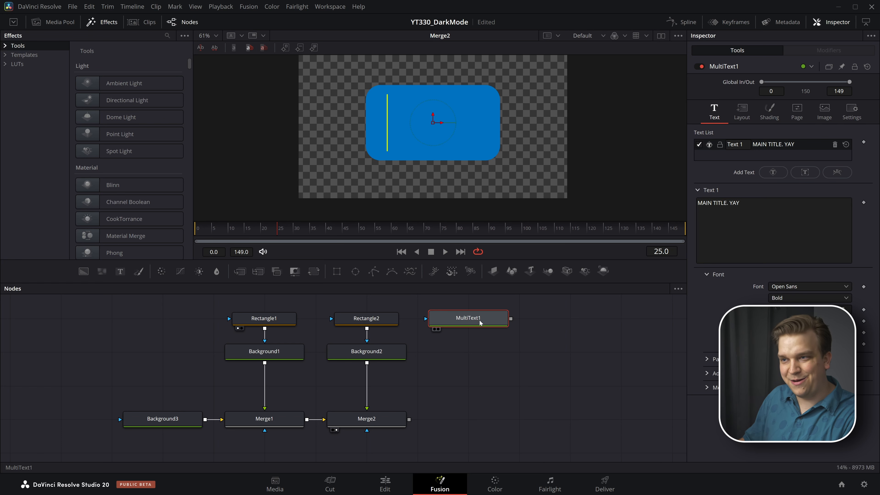
{"action": "key", "text": "2"}
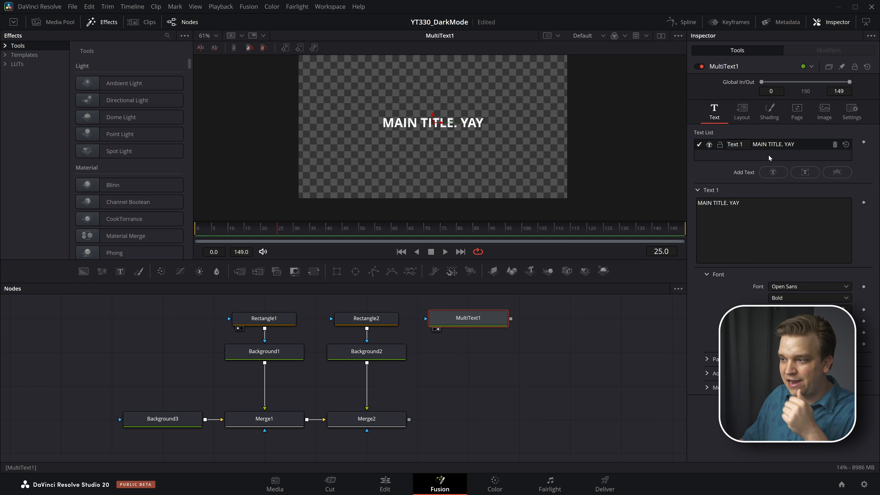
Left-align the main title and move it up and to the left of the frame's center.
{"action": "left_click", "coordinate": [708, 360]}
{"action": "left_click", "coordinate": [772, 370]}
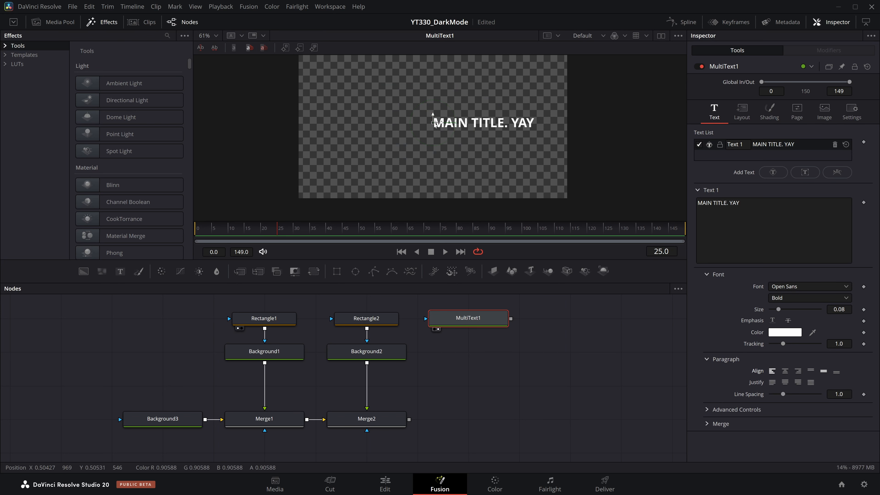
{"action": "left_click_drag", "start_coordinate": [432, 122], "coordinate": [381, 106]}
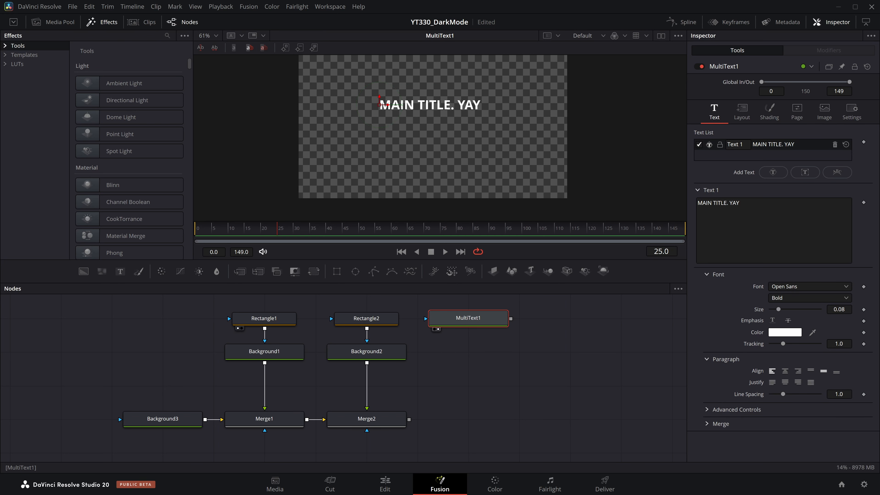
Add a second text element to MultiText1 reading "subtitle subtitle" on one line and "it's a subtitle" on the next.
{"action": "left_click", "coordinate": [776, 174]}
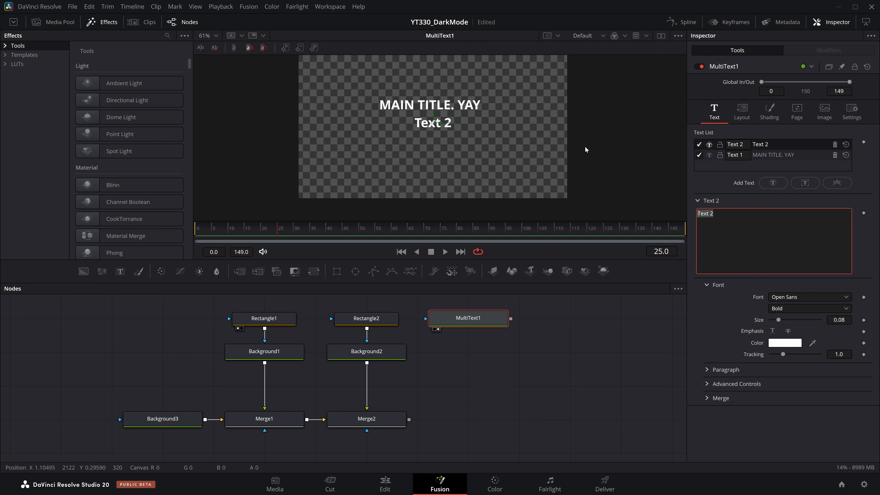
{"action": "type", "text": "subtitle"}
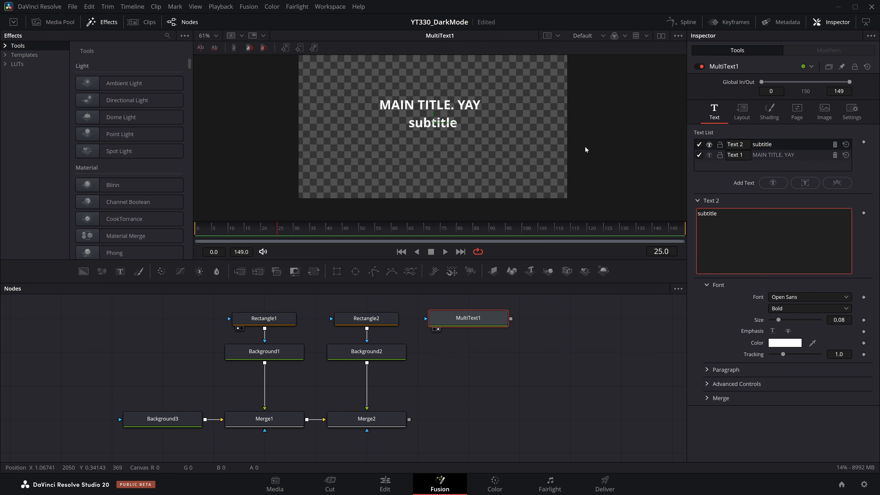
{"action": "type", "text": " subtitle"}
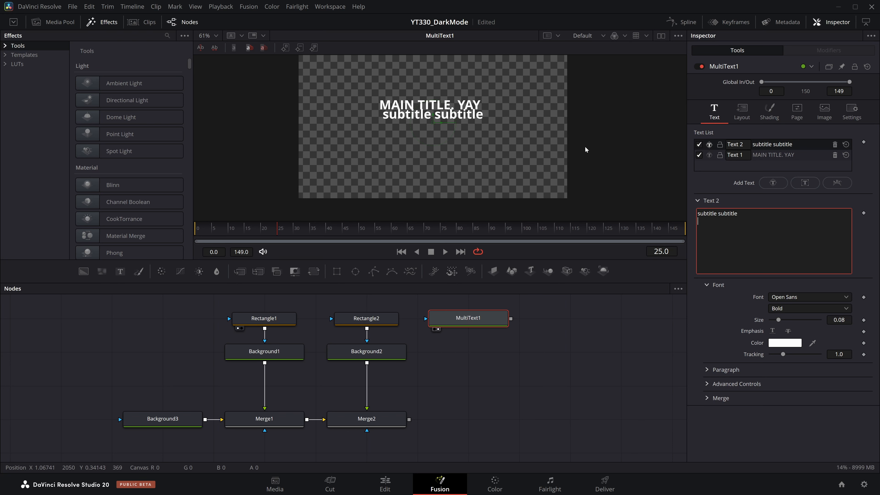
{"action": "key", "text": "Return"}
{"action": "type", "text": "it's a"}
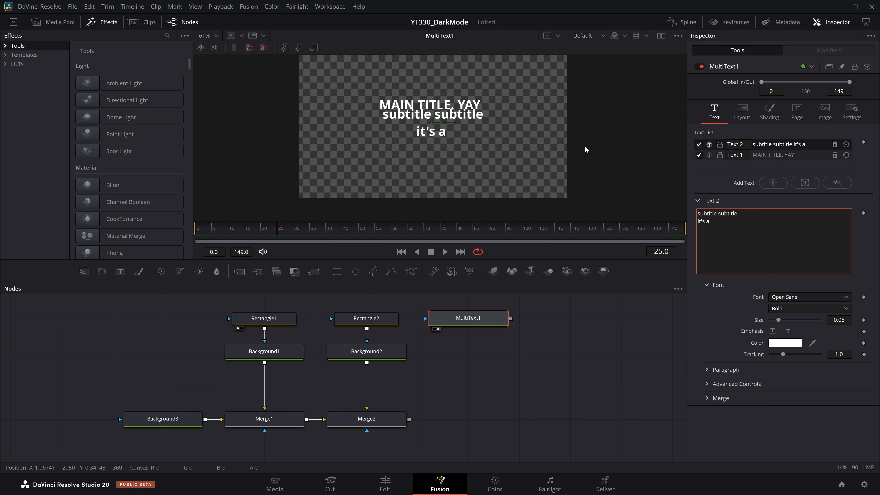
{"action": "type", "text": " subtitle"}
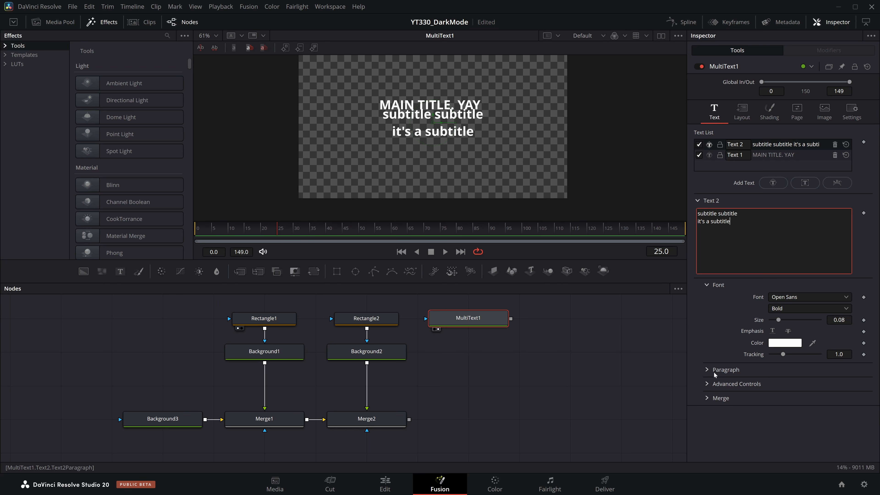
Left-align the subtitle and set its layout center to about X 0.337, Y 0.472, beneath the main title.
{"action": "left_click", "coordinate": [707, 371]}
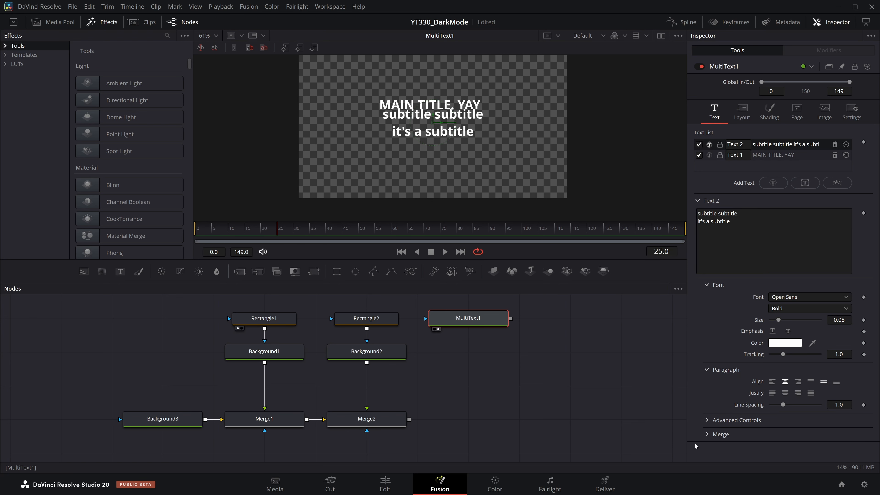
{"action": "left_click", "coordinate": [772, 381]}
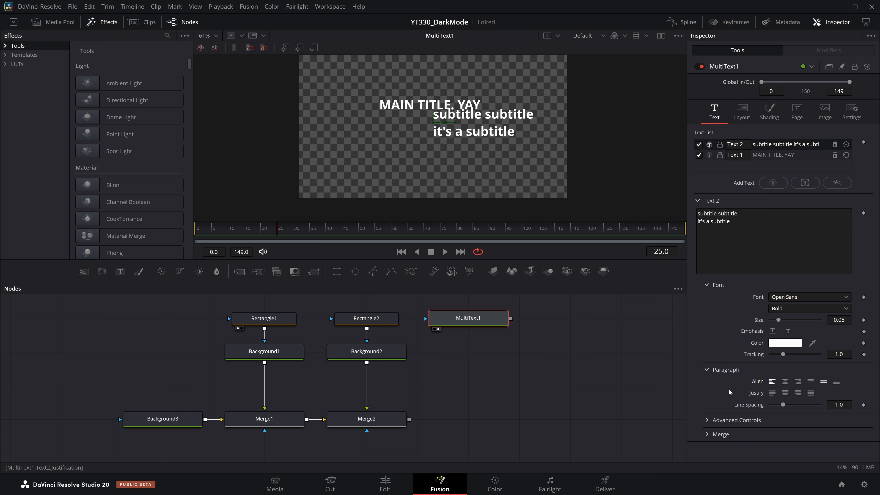
{"action": "left_click", "coordinate": [742, 112]}
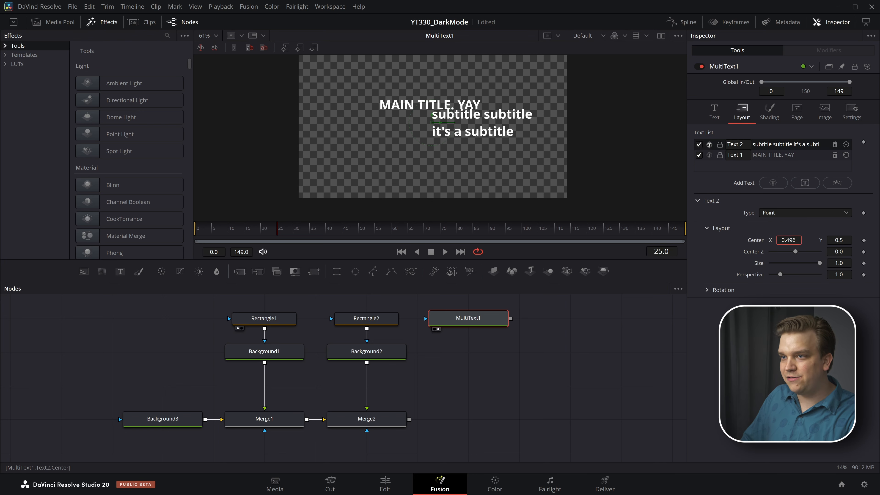
{"action": "left_click_drag", "start_coordinate": [789, 240], "coordinate": [770, 240]}
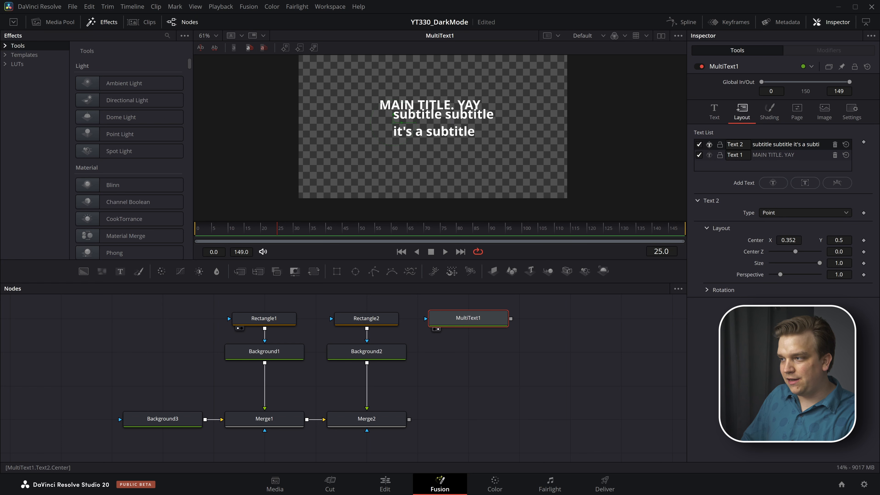
{"action": "left_click", "coordinate": [715, 112]}
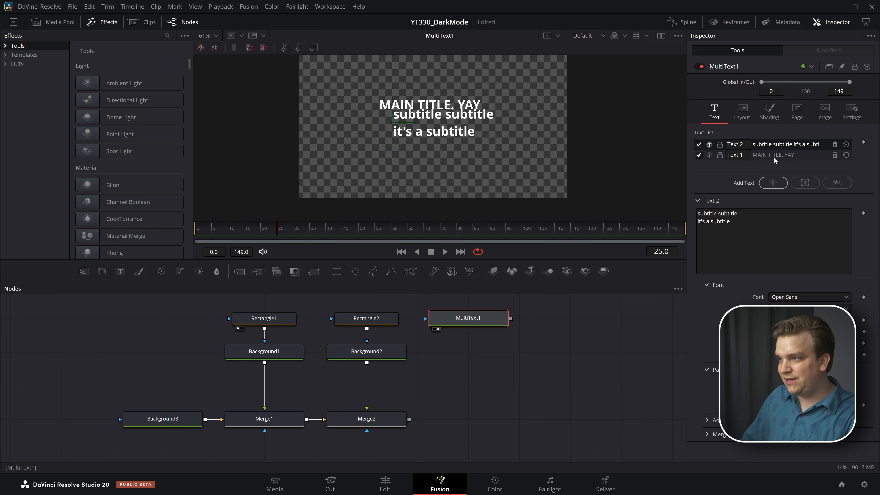
{"action": "left_click", "coordinate": [742, 112]}
{"action": "left_click_drag", "start_coordinate": [788, 240], "coordinate": [786, 240]}
{"action": "left_click_drag", "start_coordinate": [839, 240], "coordinate": [835, 240]}
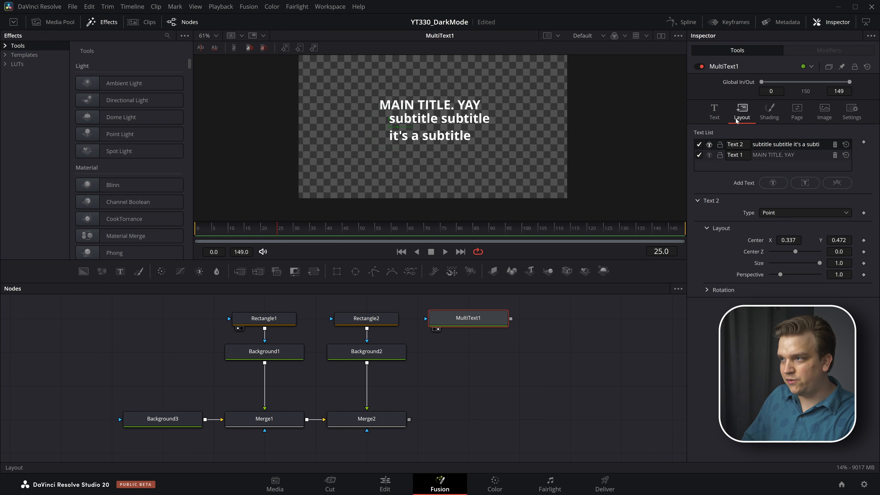
Shift the main title's horizontal center to about 0.328 to bring it closer in line with the subtitle.
{"action": "left_click", "coordinate": [714, 112]}
{"action": "left_click", "coordinate": [742, 112]}
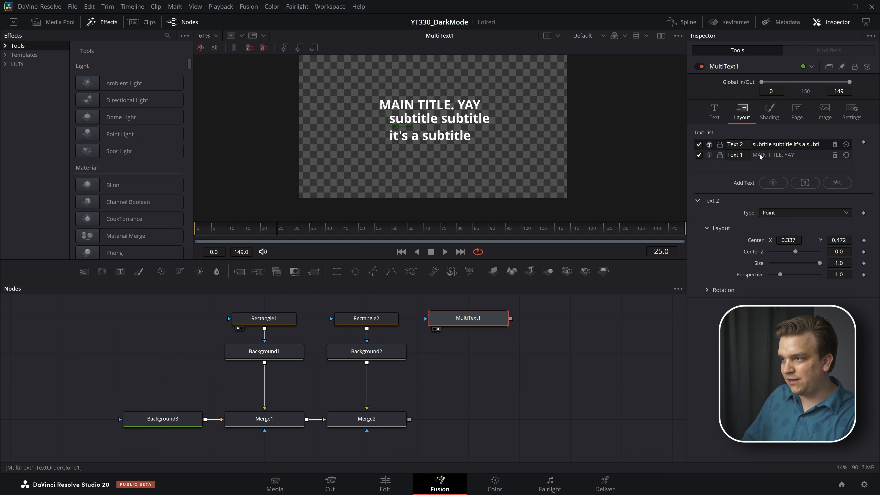
{"action": "left_click", "coordinate": [734, 154]}
{"action": "left_click_drag", "start_coordinate": [789, 240], "coordinate": [790, 240]}
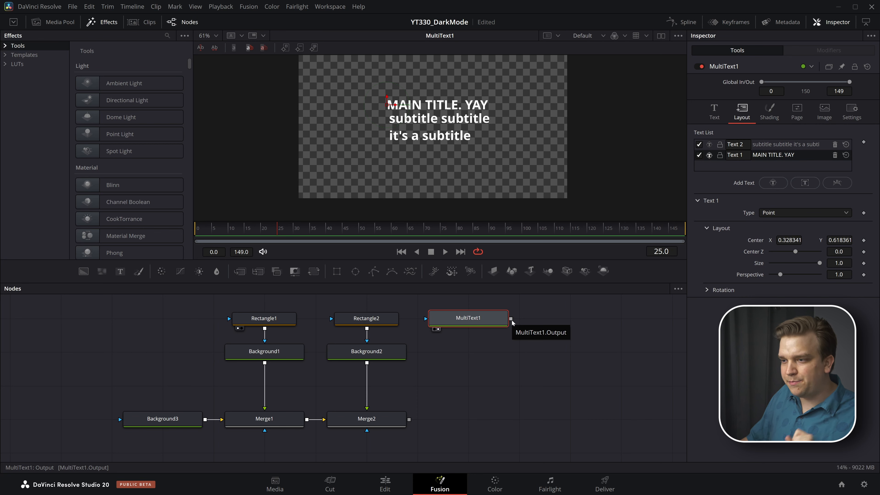
Try a bright green (#58ff11) as the subtitle's text color.
{"action": "left_click", "coordinate": [709, 121]}
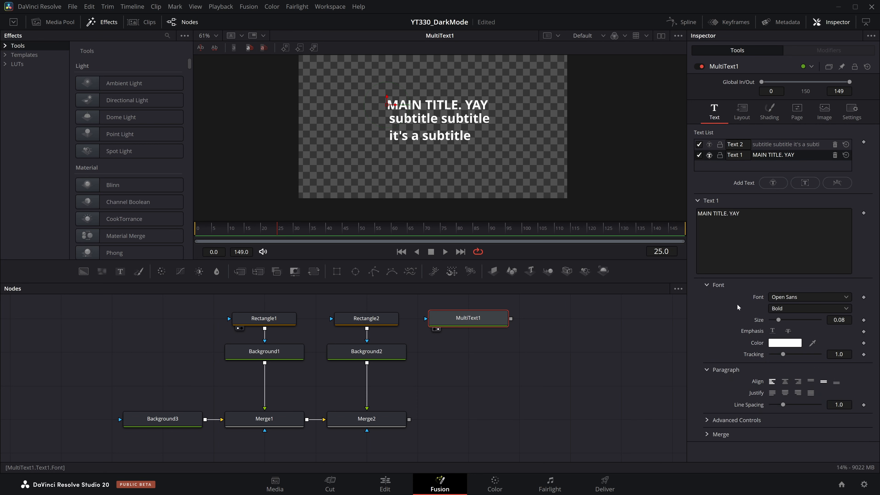
{"action": "left_click", "coordinate": [766, 147]}
{"action": "left_click", "coordinate": [769, 156]}
{"action": "left_click", "coordinate": [770, 147]}
{"action": "left_click", "coordinate": [777, 343]}
{"action": "left_click", "coordinate": [503, 171]}
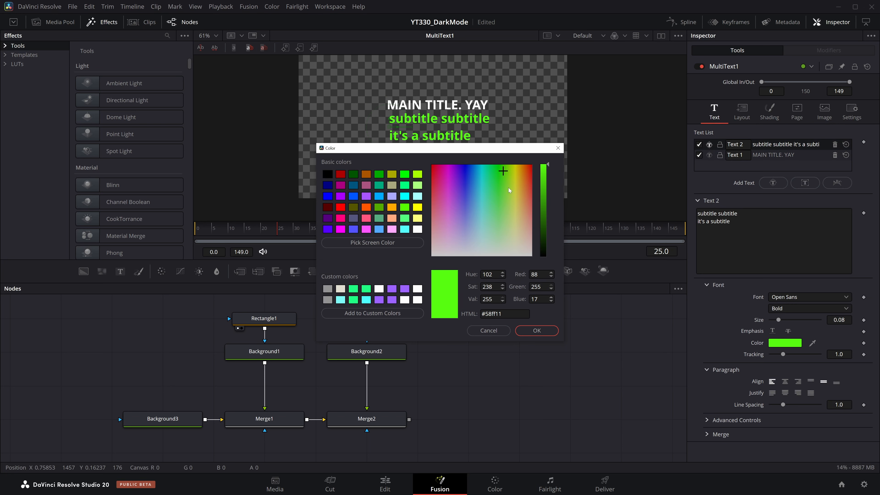
{"action": "left_click", "coordinate": [491, 334]}
{"action": "left_click", "coordinate": [784, 343]}
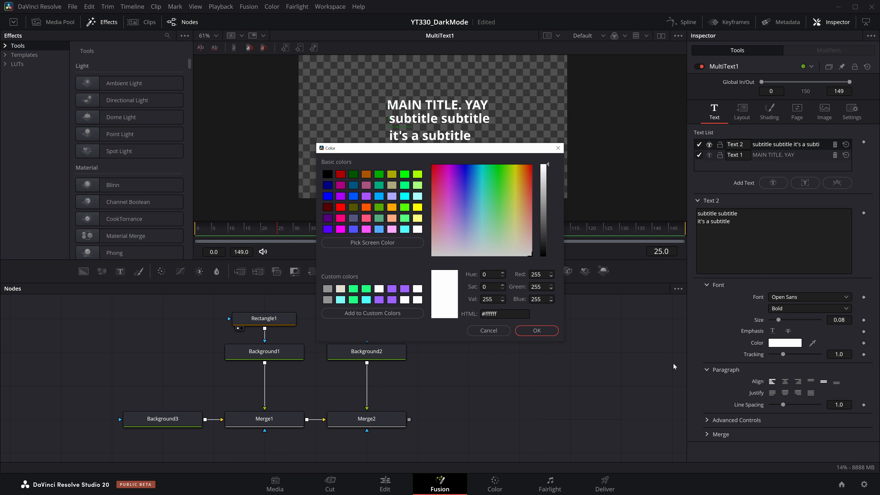
{"action": "left_click", "coordinate": [492, 333]}
Check the Shading fill settings of both texts and place the main title above the subtitle in the text list.
{"action": "left_click", "coordinate": [769, 111]}
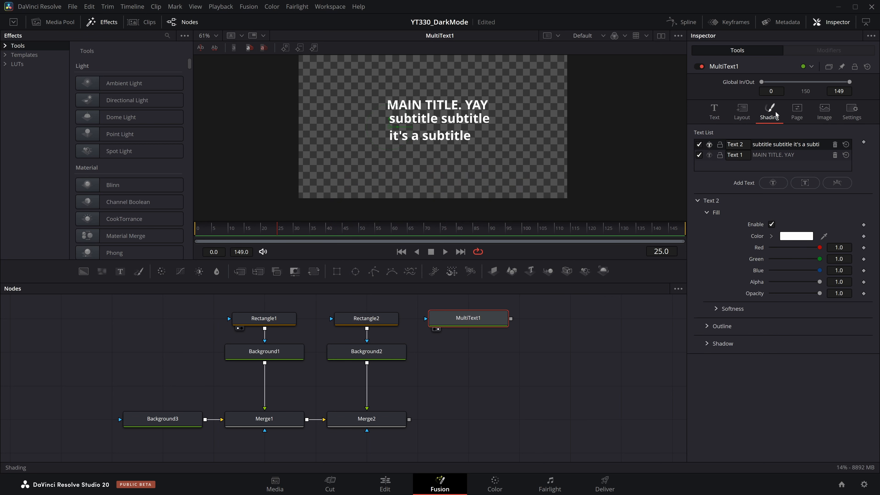
{"action": "mouse_move", "coordinate": [820, 260]}
{"action": "left_mouse_down"}
{"action": "mouse_move", "coordinate": [775, 259]}
{"action": "mouse_move", "coordinate": [837, 266]}
{"action": "left_mouse_up"}
{"action": "left_click", "coordinate": [770, 154]}
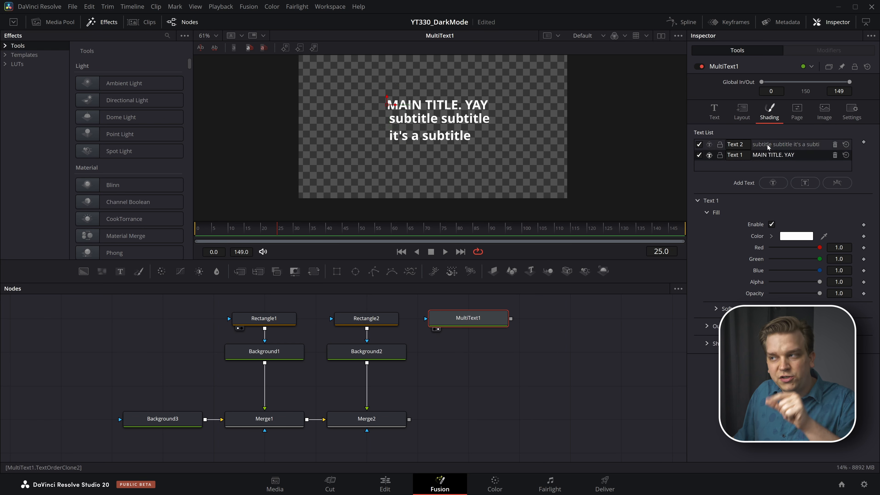
{"action": "left_click_drag", "start_coordinate": [768, 146], "coordinate": [776, 161]}
{"action": "left_click", "coordinate": [770, 145]}
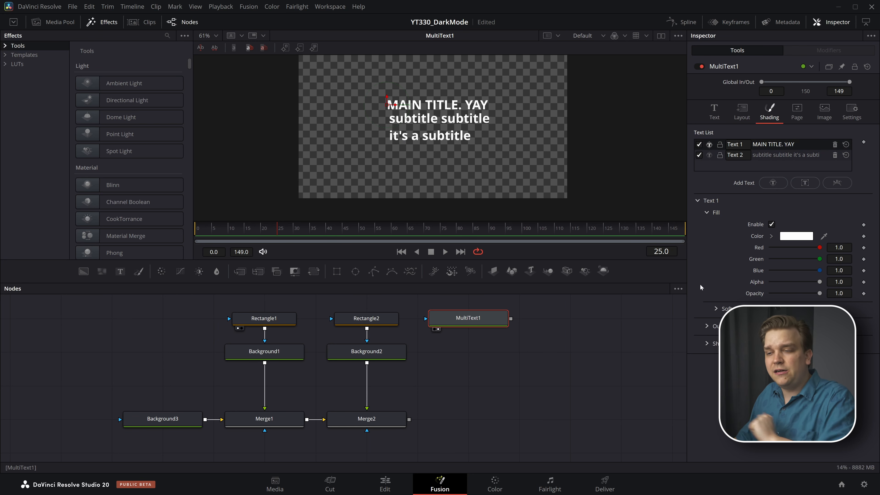
Add a Background node below MultiText1 and delete the Merge3 node that joins the two.
{"action": "key", "text": "shift+space"}
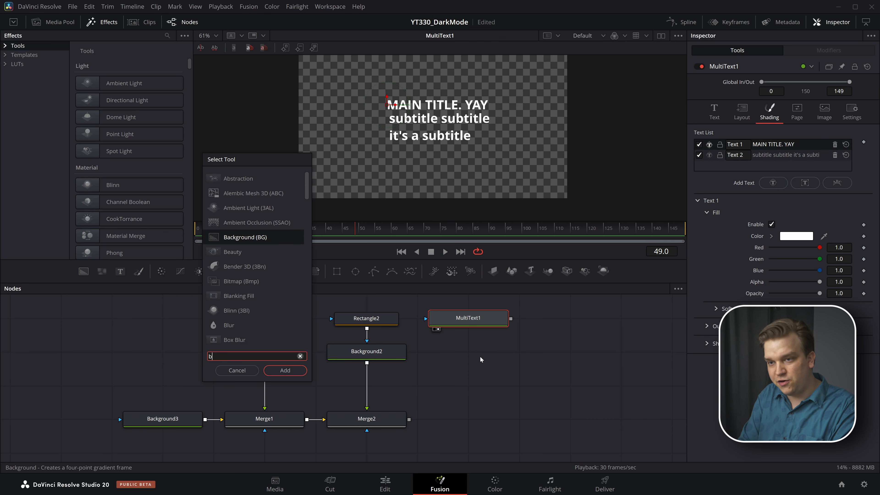
{"action": "type", "text": "bg"}
{"action": "key", "text": "Return"}
{"action": "scroll", "coordinate": [502, 325], "scroll_direction": "up", "scroll_amount": 3}
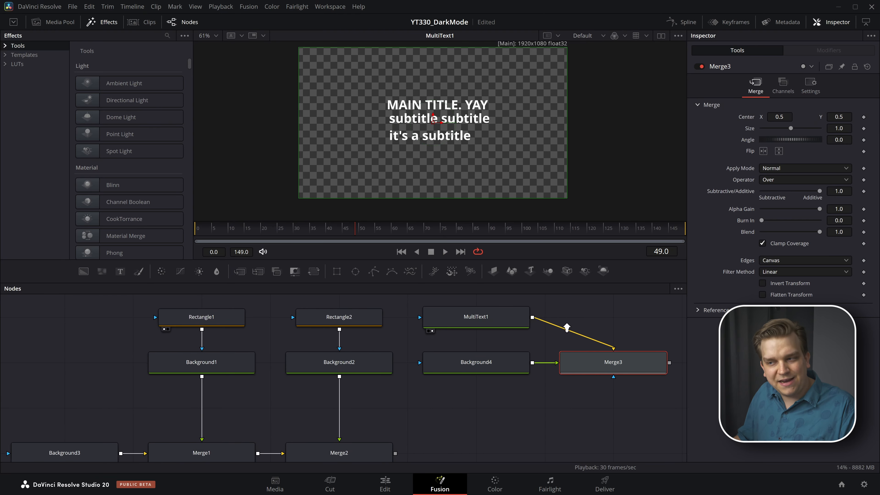
{"action": "left_click_drag", "start_coordinate": [567, 327], "coordinate": [459, 350]}
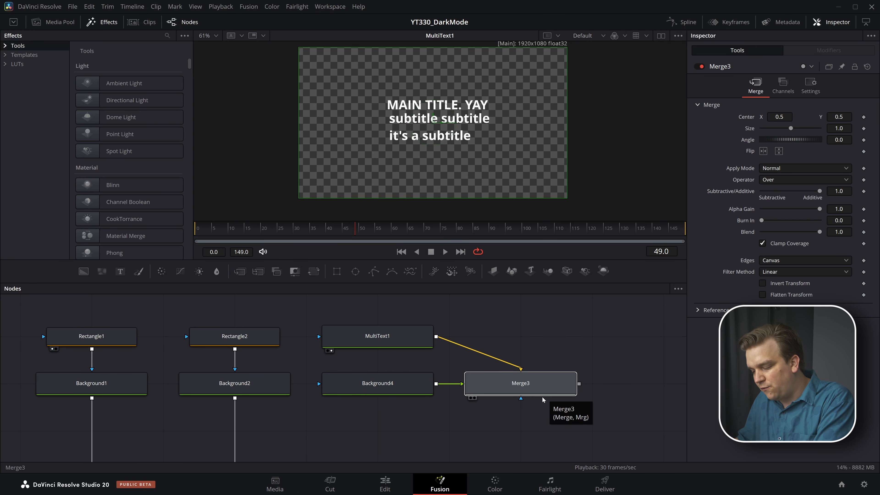
{"action": "key", "text": "Delete"}
Connect MultiText1 as the mask of Background4 and show Background4 in the viewer.
{"action": "scroll", "coordinate": [514, 363], "scroll_direction": "up", "scroll_amount": 1}
{"action": "mouse_move", "coordinate": [476, 350]}
{"action": "left_mouse_down"}
{"action": "mouse_move", "coordinate": [496, 351]}
{"action": "mouse_move", "coordinate": [467, 339]}
{"action": "left_mouse_up"}
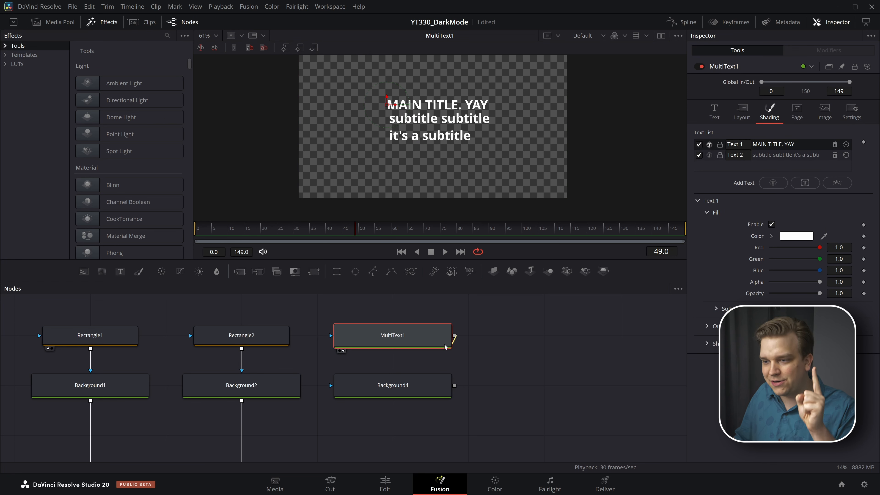
{"action": "left_click_drag", "start_coordinate": [445, 346], "coordinate": [331, 386]}
{"action": "left_click", "coordinate": [410, 391]}
{"action": "key", "text": "2"}
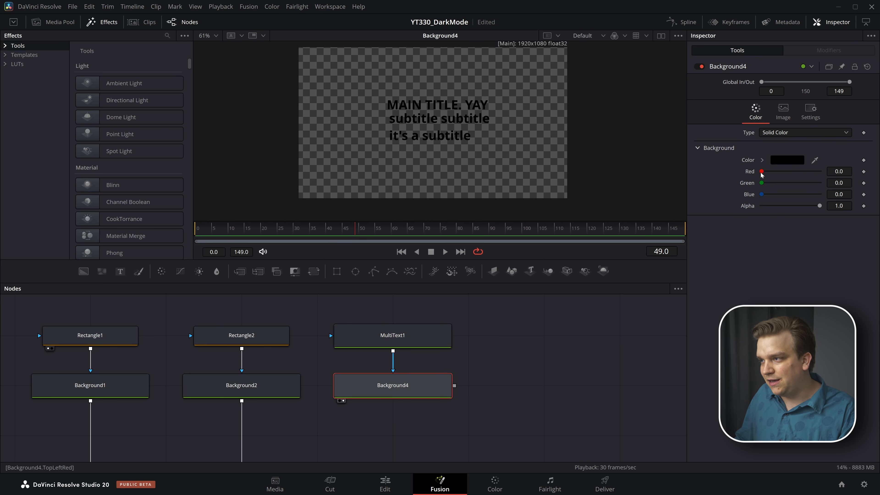
Set Background4's color to orange with Red 1.0 and Green about 0.535.
{"action": "left_click_drag", "start_coordinate": [762, 172], "coordinate": [821, 171]}
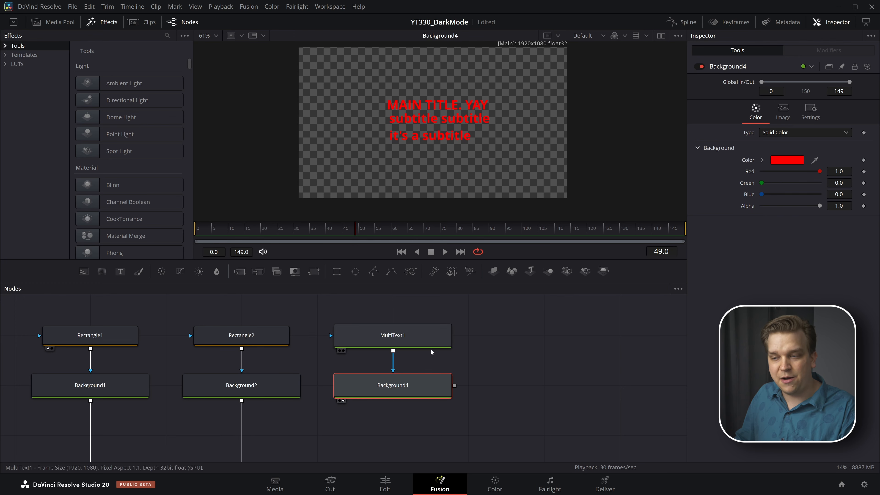
{"action": "left_click_drag", "start_coordinate": [475, 361], "coordinate": [504, 345]}
{"action": "left_click", "coordinate": [492, 375]}
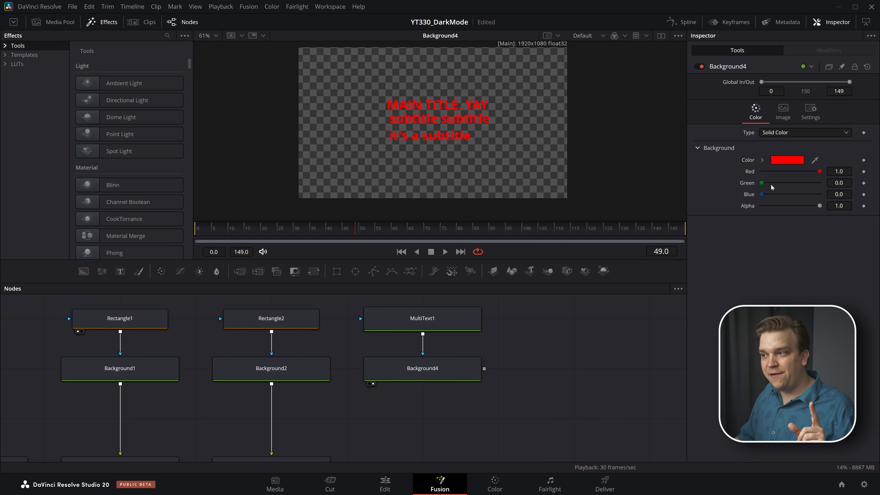
{"action": "left_click_drag", "start_coordinate": [771, 185], "coordinate": [821, 172]}
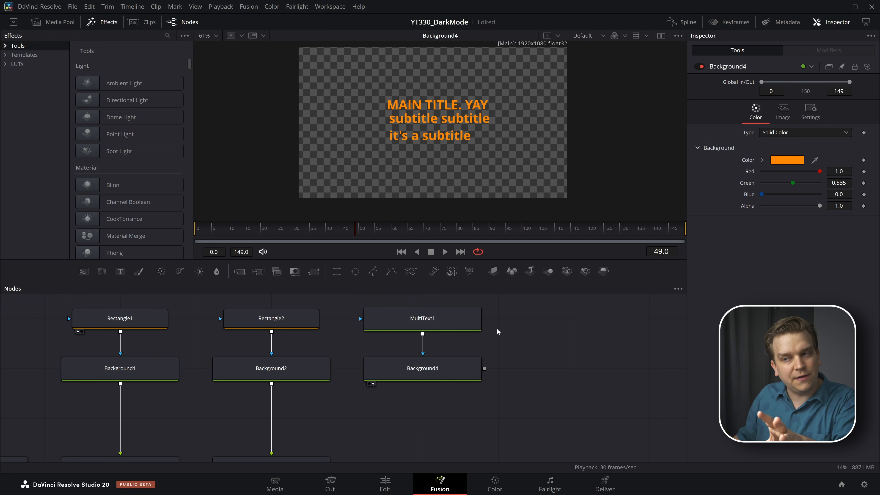
Move Background4 further down below MultiText1 in the node graph to open up space between them.
{"action": "left_click_drag", "start_coordinate": [498, 327], "coordinate": [412, 341]}
{"action": "left_click_drag", "start_coordinate": [350, 393], "coordinate": [350, 442]}
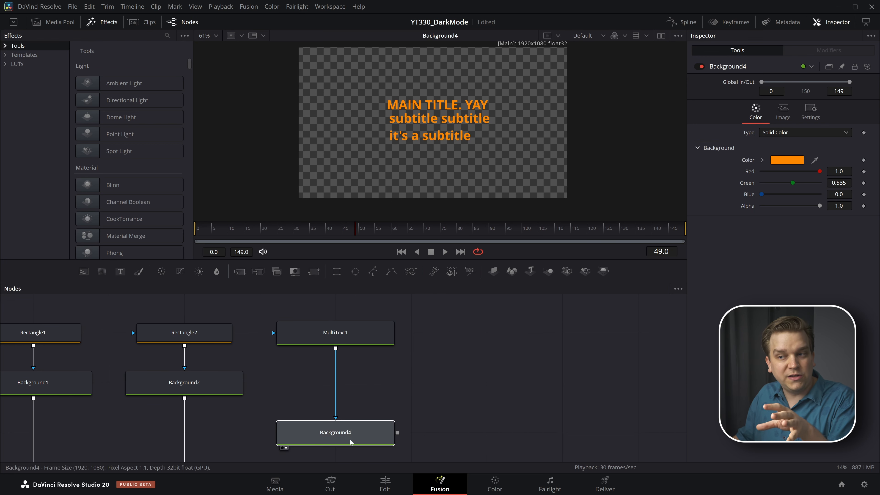
Add two Text+ nodes to the right of MultiText1 and fill them with placeholder text.
{"action": "left_click", "coordinate": [485, 325]}
{"action": "key", "text": "shift+space"}
{"action": "type", "text": "tex"}
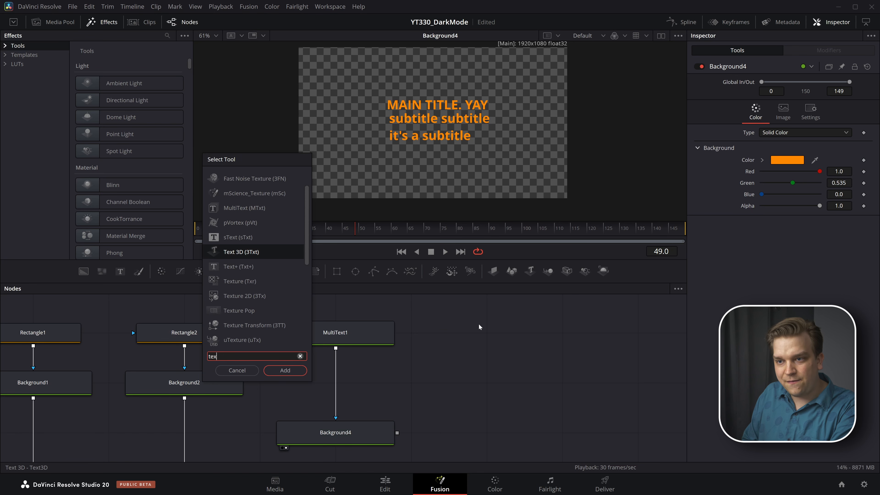
{"action": "key", "text": "Down"}
{"action": "key", "text": "Return"}
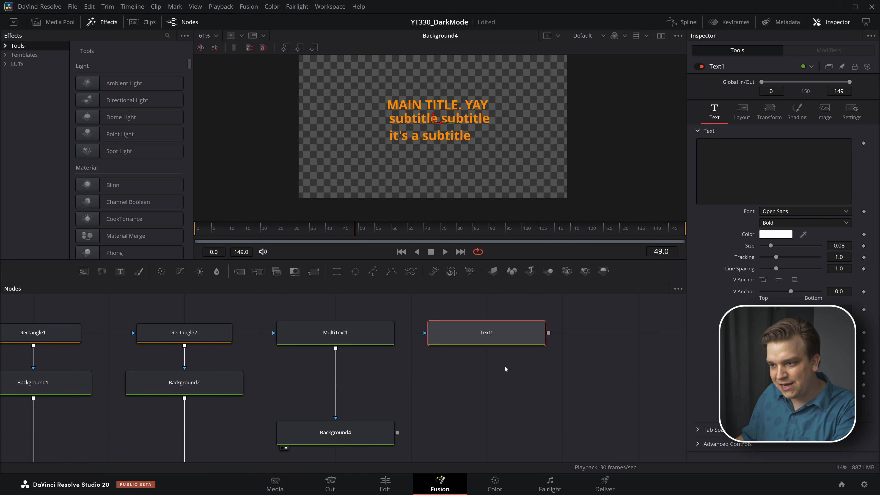
{"action": "key", "text": "ctrl+v"}
{"action": "type", "text": "asdfasda"}
{"action": "left_click", "coordinate": [500, 390]}
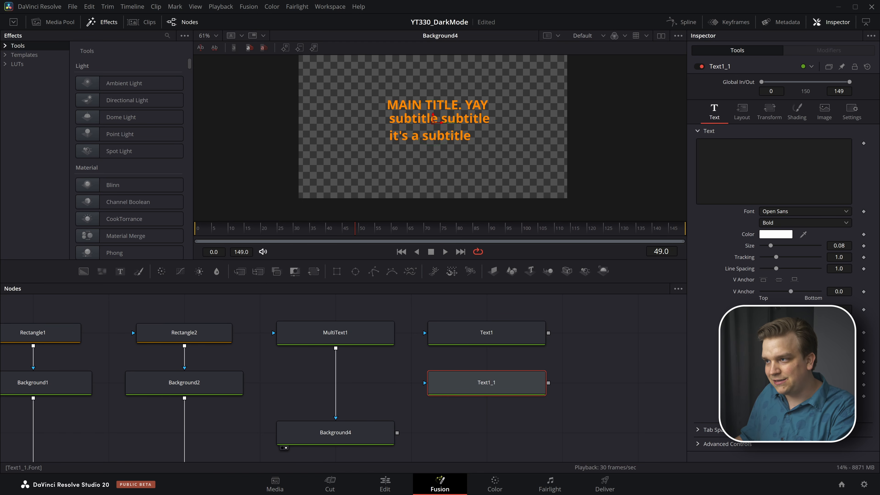
{"action": "type", "text": "dfgsasdfgsdfg"}
Combine Text1 and Text1_1 with a Merge node and show the merged text in the viewer.
{"action": "left_click_drag", "start_coordinate": [548, 333], "coordinate": [479, 115]}
{"action": "left_click_drag", "start_coordinate": [527, 311], "coordinate": [497, 257]}
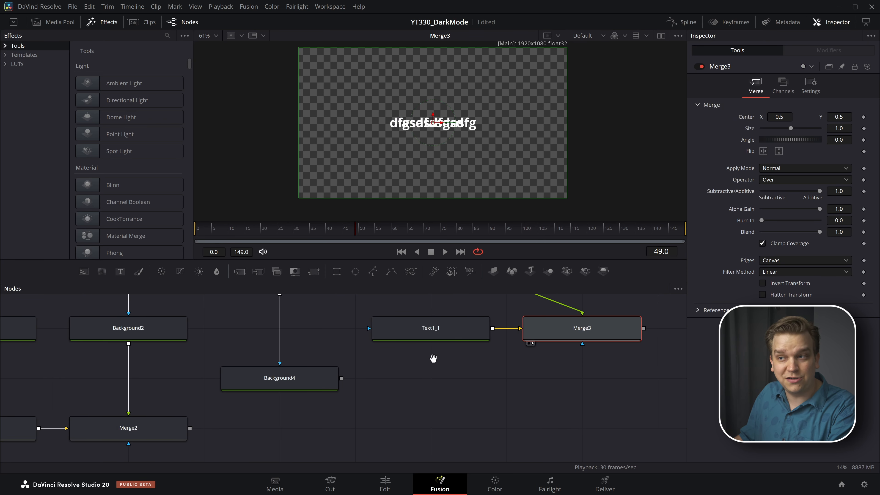
{"action": "scroll", "coordinate": [435, 359], "scroll_direction": "down", "scroll_amount": 1}
{"action": "left_click_drag", "start_coordinate": [506, 380], "coordinate": [485, 397]}
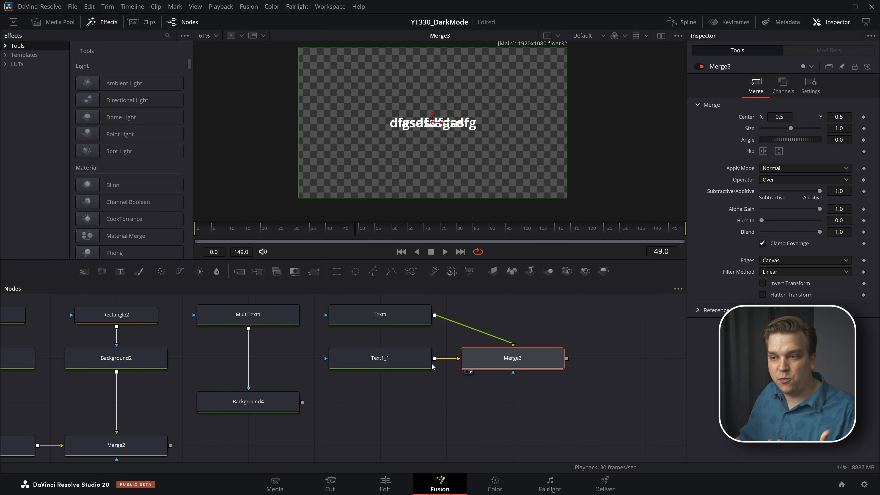
Mask Background4 with Merge3 instead of MultiText1, show Background4, try Blue 1.0 on its color and undo that color change.
{"action": "left_click", "coordinate": [248, 403]}
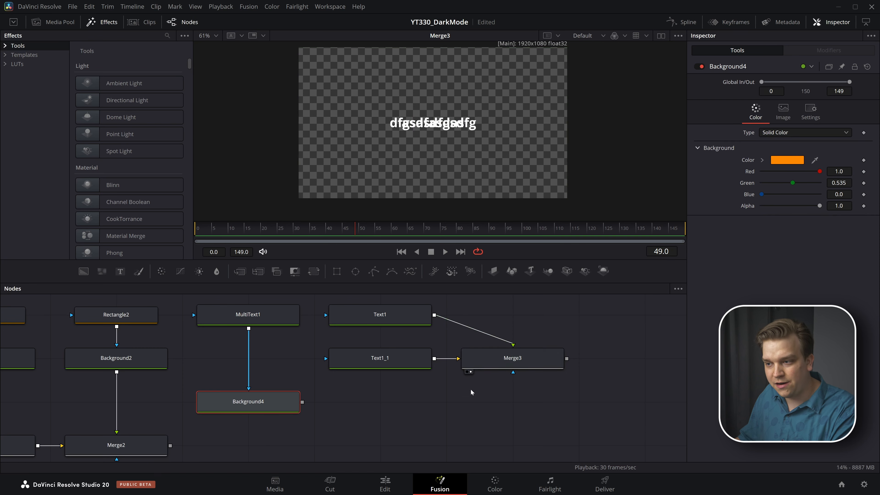
{"action": "left_click_drag", "start_coordinate": [567, 360], "coordinate": [635, 368]}
{"action": "left_click_drag", "start_coordinate": [635, 368], "coordinate": [251, 394]}
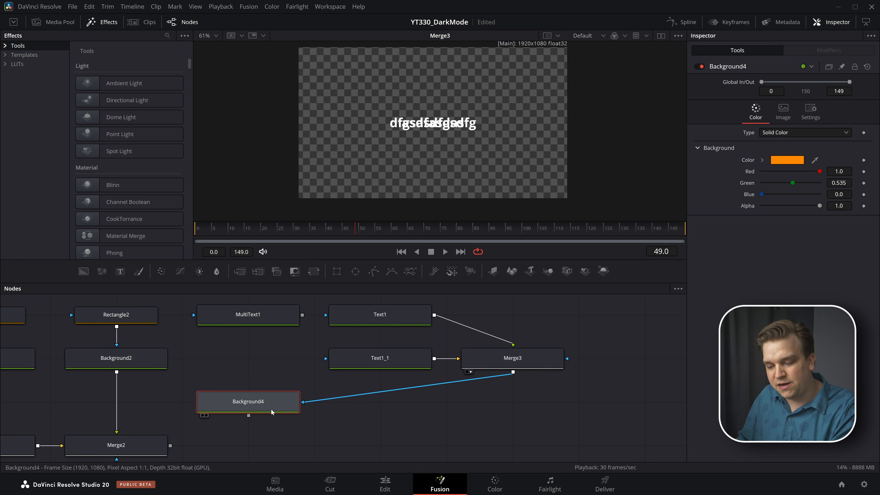
{"action": "key", "text": "1"}
{"action": "left_click_drag", "start_coordinate": [762, 194], "coordinate": [834, 198]}
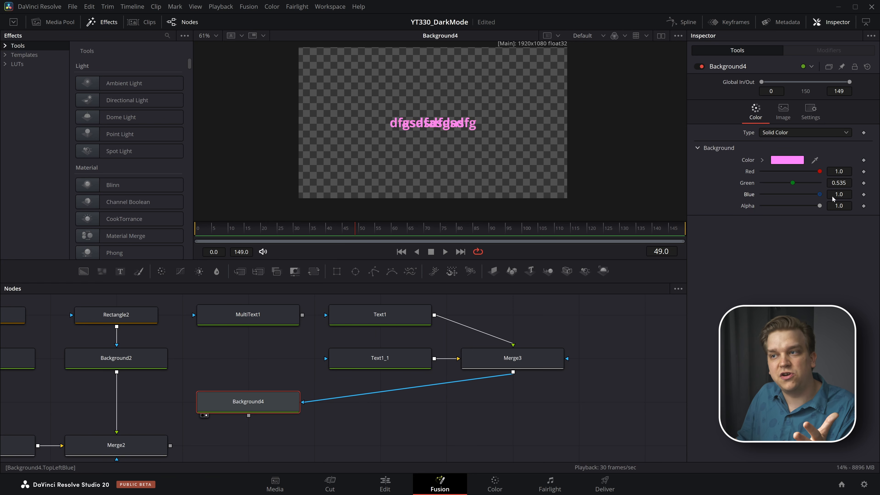
{"action": "key", "text": "ctrl+z"}
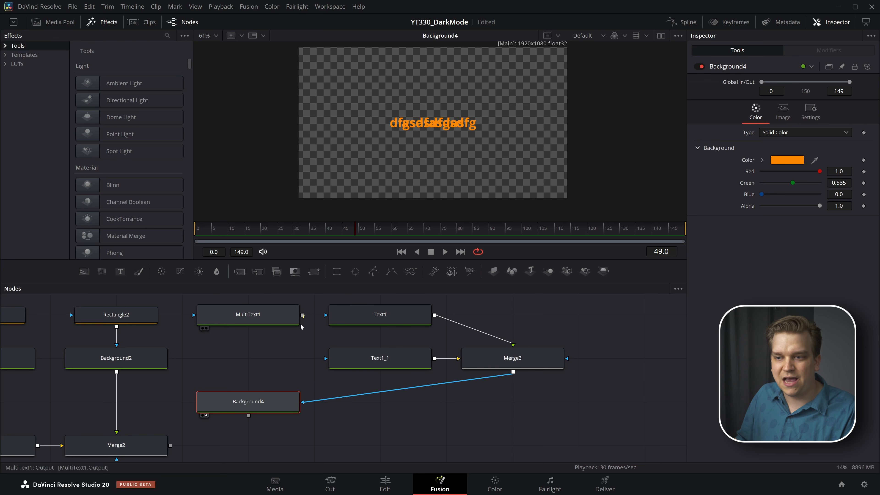
Reconnect MultiText1 as the mask of Background4 and delete Text1, Text1_1 and their Merge3.
{"action": "left_click_drag", "start_coordinate": [303, 316], "coordinate": [302, 403]}
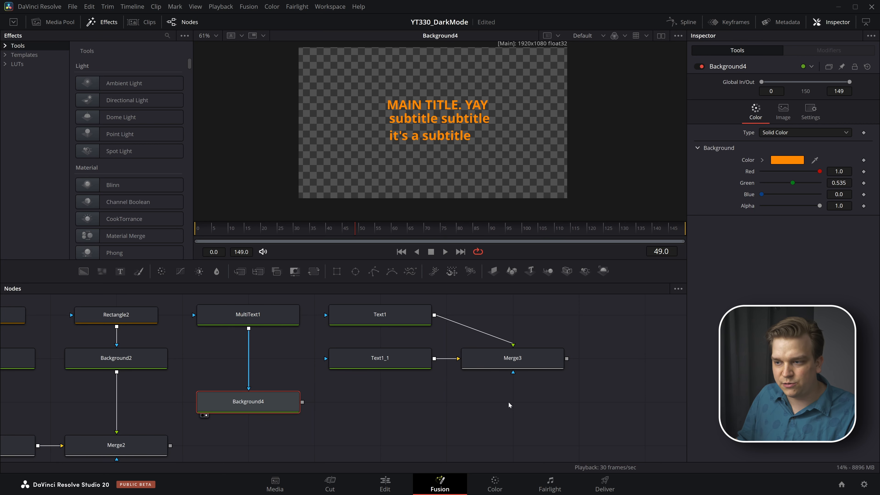
{"action": "left_click_drag", "start_coordinate": [527, 402], "coordinate": [330, 308]}
{"action": "key", "text": "Delete"}
Move Background4 directly below MultiText1, merge its output over Merge2 and show the new merge in the viewer.
{"action": "left_click_drag", "start_coordinate": [270, 414], "coordinate": [413, 341]}
{"action": "key", "text": "2"}
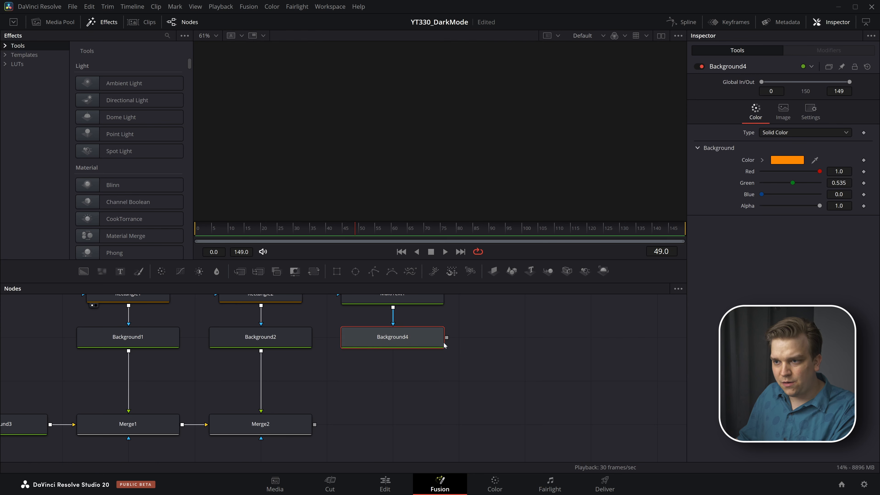
{"action": "key", "text": "2"}
{"action": "left_click_drag", "start_coordinate": [447, 338], "coordinate": [314, 425]}
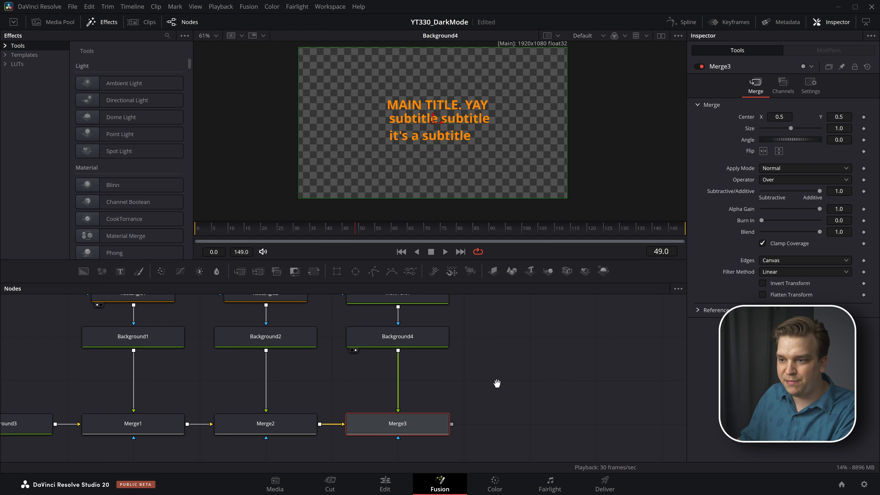
{"action": "key", "text": "2"}
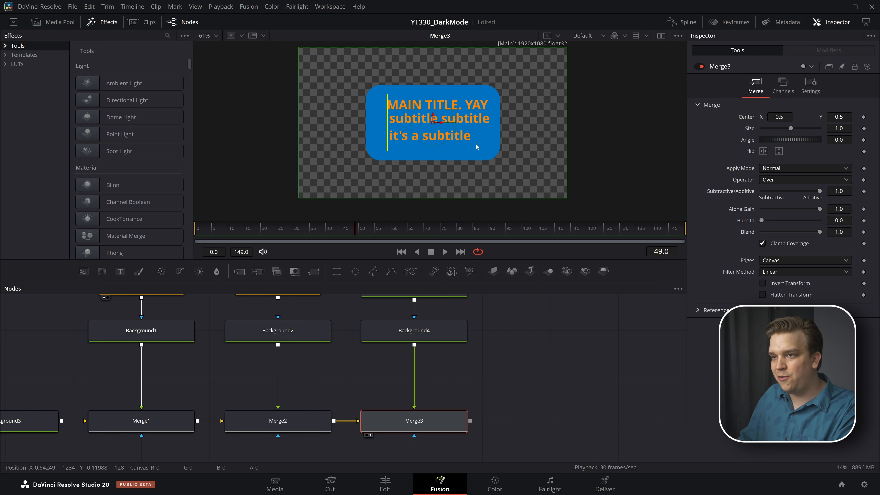
Reduce the size of the main title, Text 1, in MultiText1.
{"action": "left_click_drag", "start_coordinate": [516, 149], "coordinate": [551, 155]}
{"action": "scroll", "coordinate": [551, 154], "scroll_direction": "up", "scroll_amount": 1}
{"action": "left_click_drag", "start_coordinate": [485, 381], "coordinate": [544, 426]}
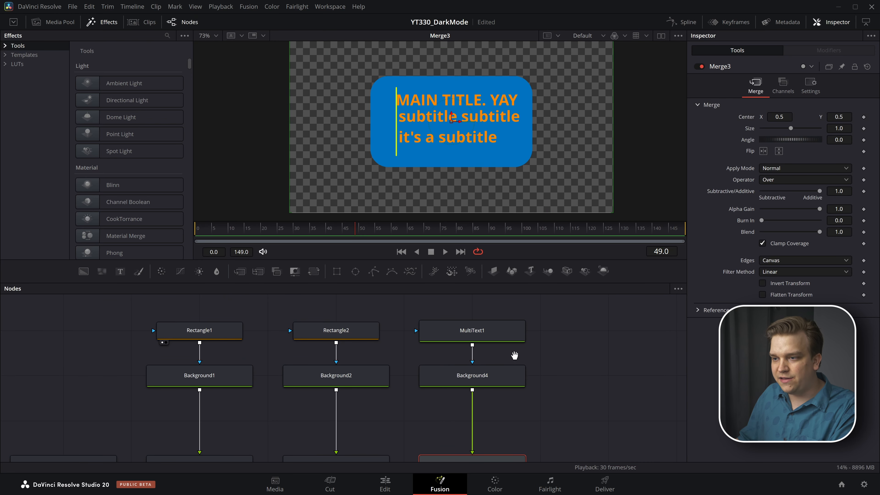
{"action": "left_click", "coordinate": [474, 337]}
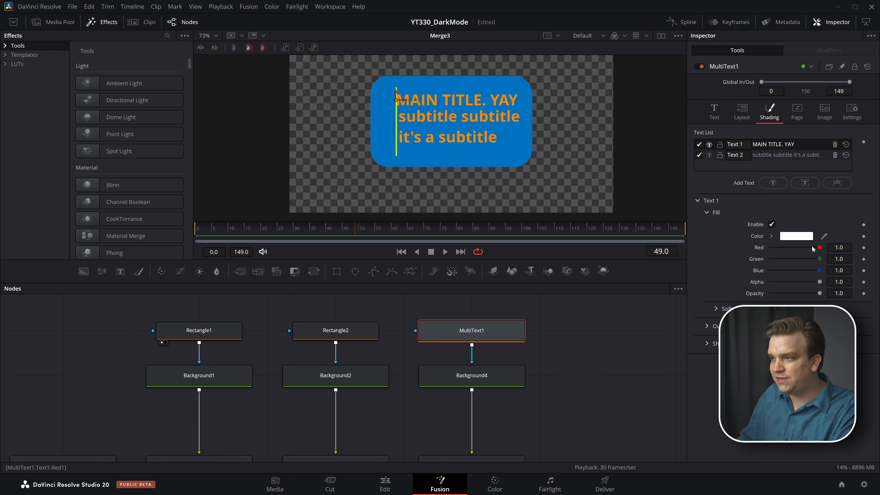
{"action": "left_click", "coordinate": [716, 110]}
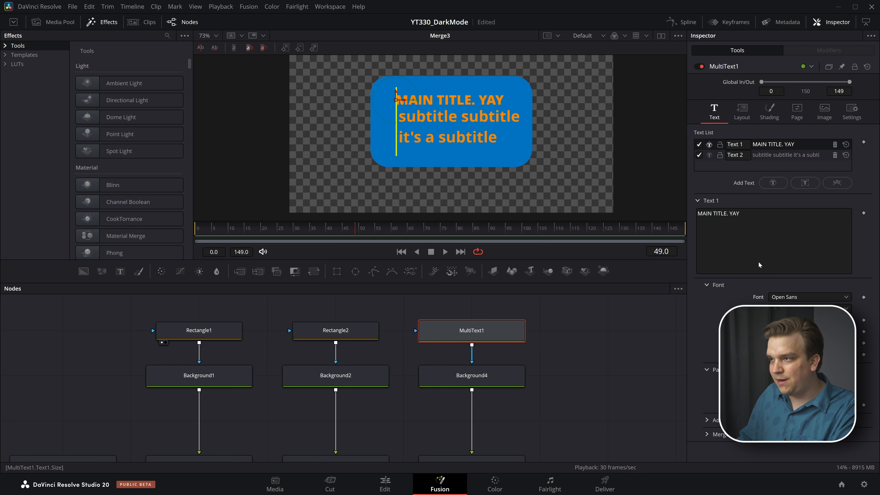
Shift the main title slightly right of the accent line and set Text 2's Center X to 0.348341.
{"action": "left_click", "coordinate": [742, 111]}
{"action": "left_click_drag", "start_coordinate": [786, 240], "coordinate": [793, 240]}
{"action": "left_click", "coordinate": [767, 156]}
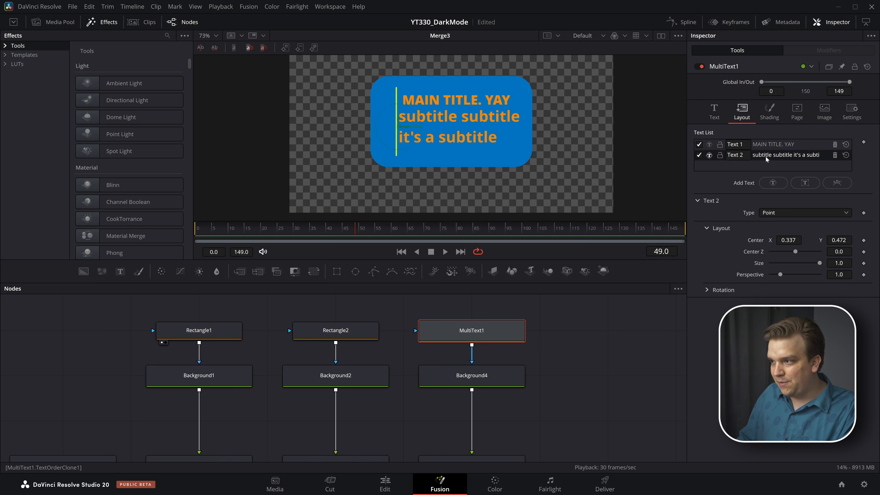
{"action": "double_click", "coordinate": [788, 240]}
{"action": "type", "text": "0.348341"}
{"action": "key", "text": "Return"}
Give the subtitle, Text 2, a lighter font style and reduce its size.
{"action": "left_click", "coordinate": [715, 112]}
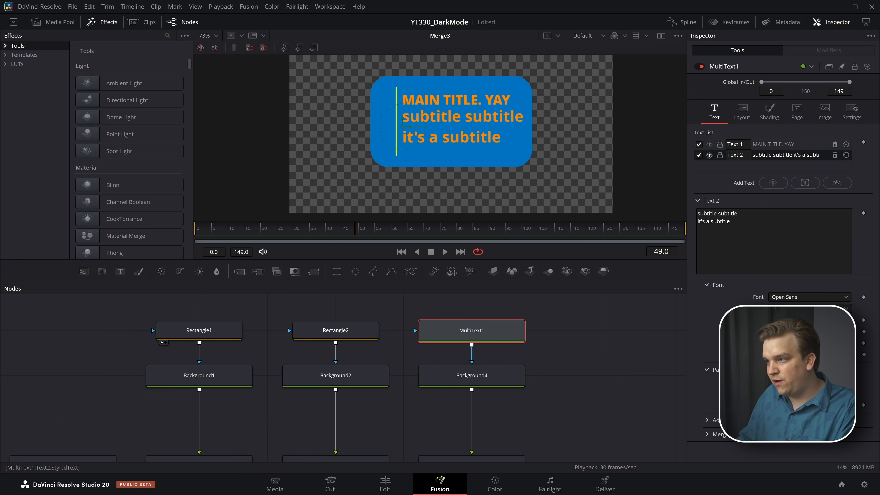
{"action": "left_click", "coordinate": [789, 343]}
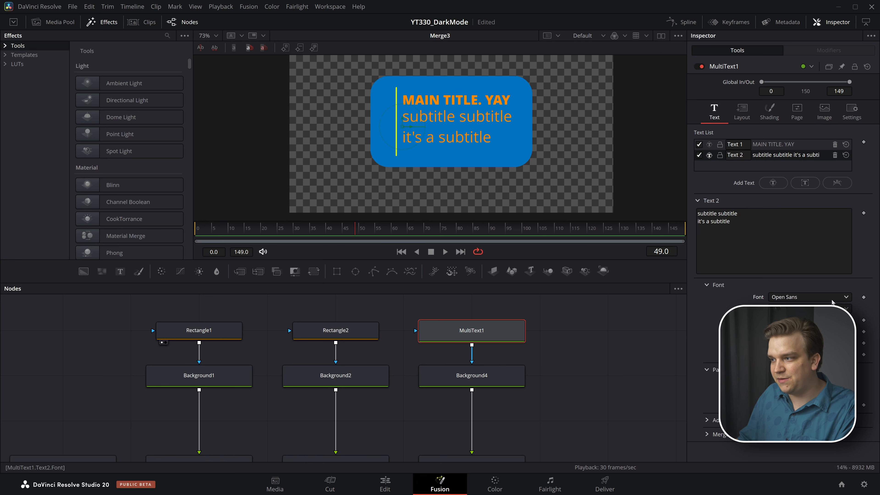
{"action": "left_click_drag", "start_coordinate": [788, 331], "coordinate": [779, 331]}
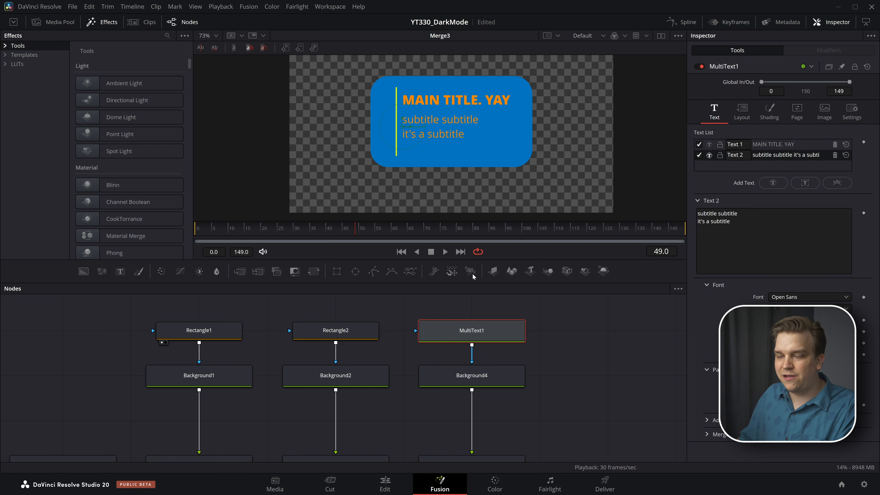
{"action": "left_click", "coordinate": [584, 431]}
{"action": "scroll", "coordinate": [481, 97], "scroll_direction": "up", "scroll_amount": 5}
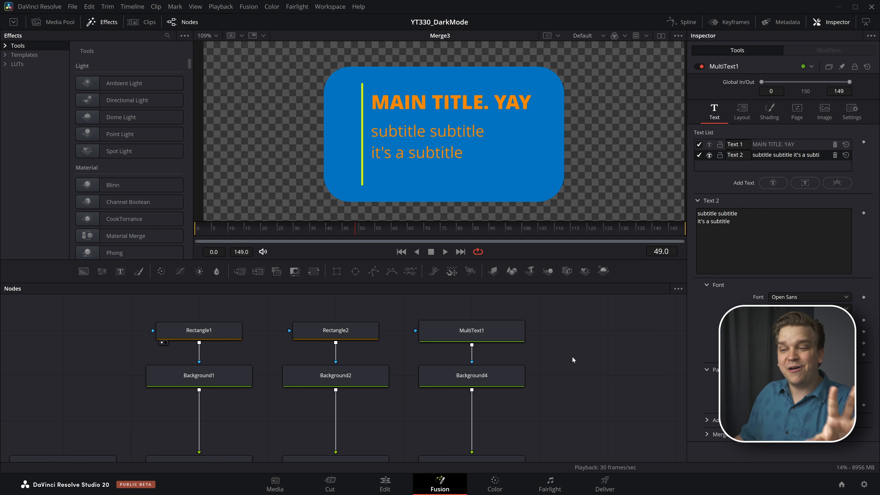
Move MediaOut1 further right in the node graph, away from the title card nodes.
{"action": "scroll", "coordinate": [468, 130], "scroll_direction": "down", "scroll_amount": 5}
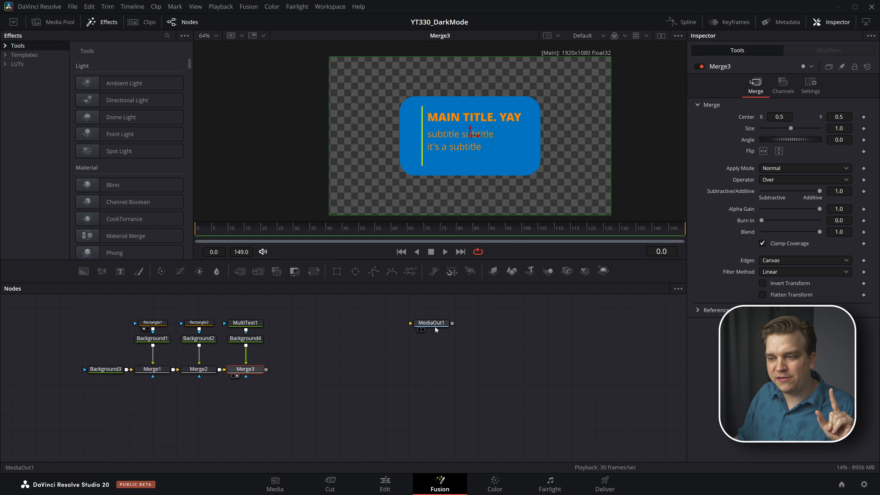
{"action": "left_click_drag", "start_coordinate": [435, 330], "coordinate": [558, 362]}
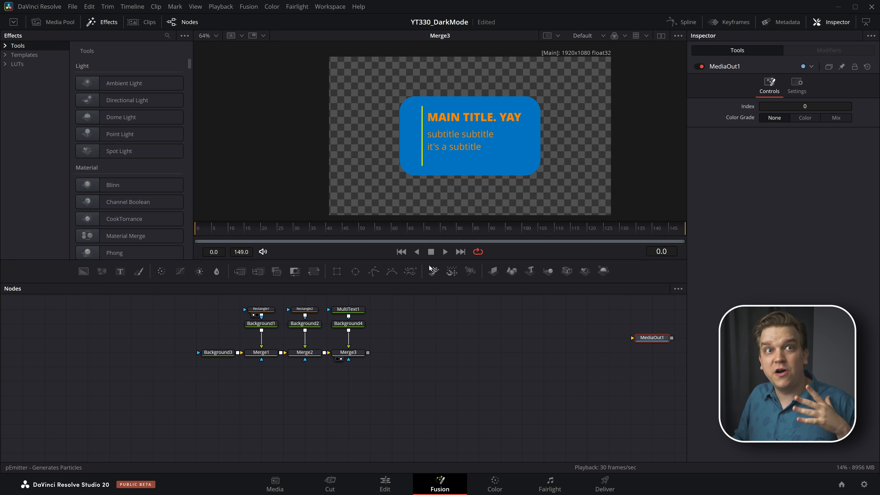
{"action": "left_click_drag", "start_coordinate": [418, 343], "coordinate": [433, 387]}
Duplicate the whole title card node group twice and place both copies below the original.
{"action": "left_click_drag", "start_coordinate": [481, 402], "coordinate": [221, 297]}
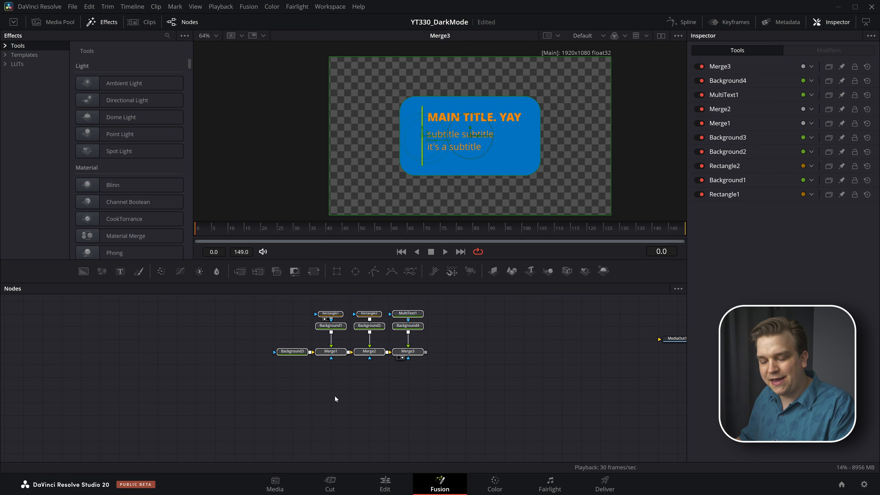
{"action": "key", "text": "ctrl+v"}
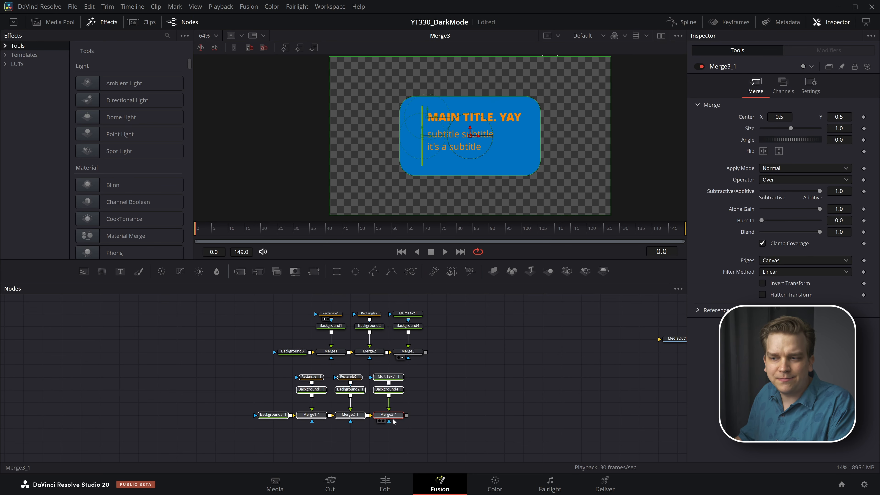
{"action": "key", "text": "ctrl+v"}
{"action": "left_click_drag", "start_coordinate": [367, 388], "coordinate": [367, 414]}
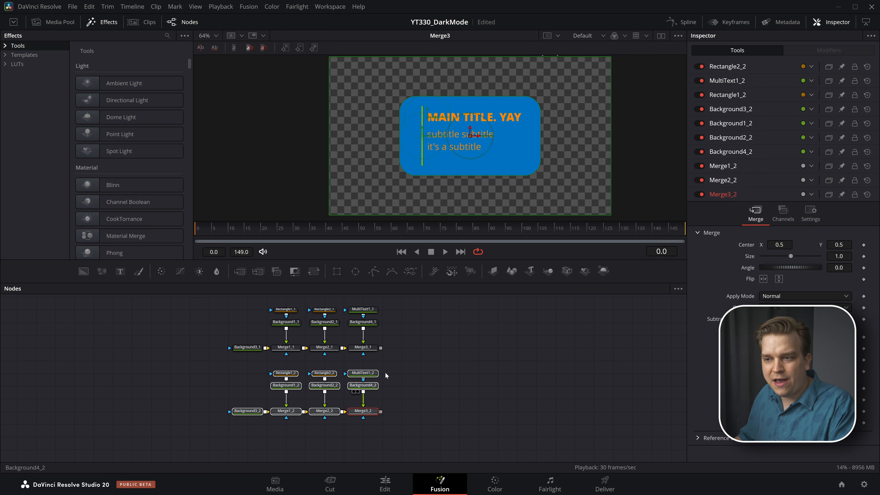
{"action": "left_click_drag", "start_coordinate": [400, 370], "coordinate": [385, 390]}
{"action": "left_click_drag", "start_coordinate": [411, 434], "coordinate": [447, 457]}
Set Background4_1's color to red and raise Background2_1's Blue to about 0.945.
{"action": "left_click", "coordinate": [383, 364]}
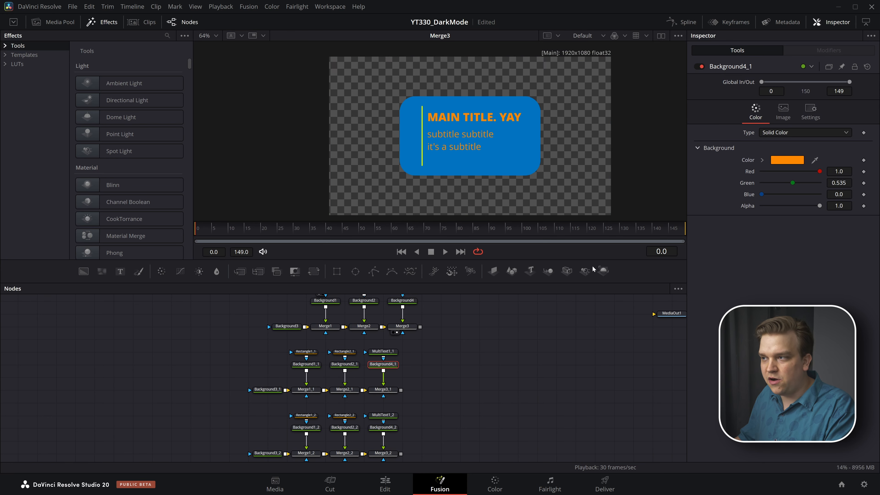
{"action": "left_click", "coordinate": [344, 364]}
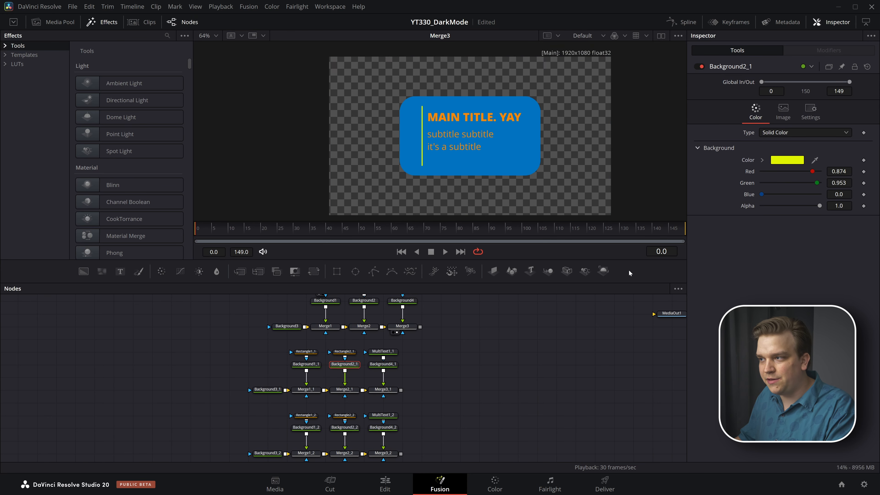
{"action": "left_click_drag", "start_coordinate": [761, 194], "coordinate": [817, 194]}
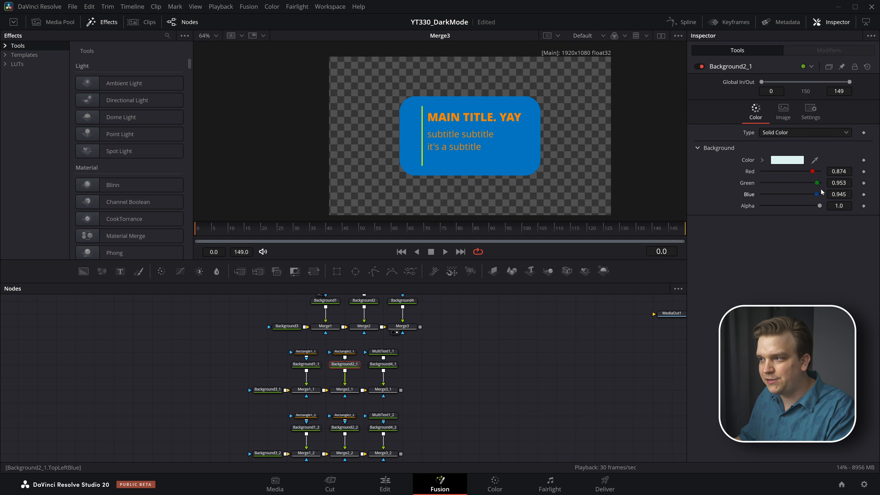
Set Background1_1's color to brownish orange with Red about 0.701 and Blue 0.0, and show Merge3_1 in the viewer.
{"action": "left_click", "coordinate": [312, 367]}
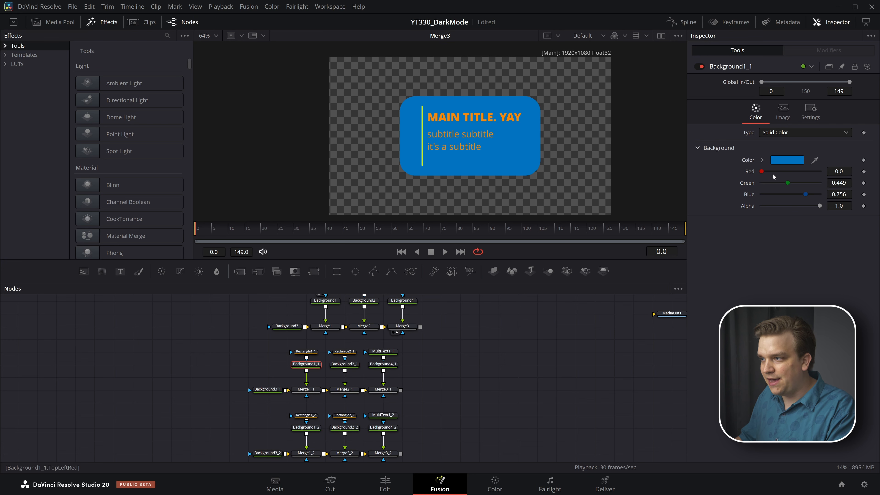
{"action": "left_click_drag", "start_coordinate": [805, 197], "coordinate": [761, 204]}
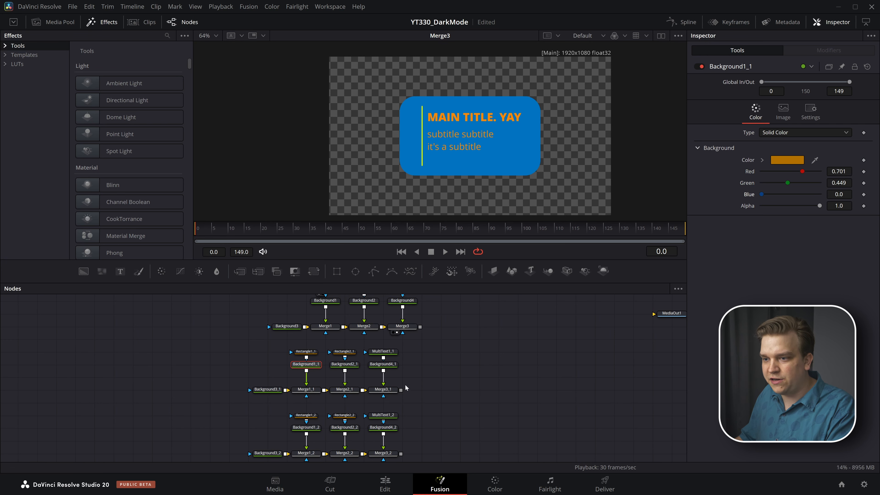
{"action": "left_click", "coordinate": [384, 391]}
{"action": "key", "text": "2"}
{"action": "left_click_drag", "start_coordinate": [460, 339], "coordinate": [482, 291]}
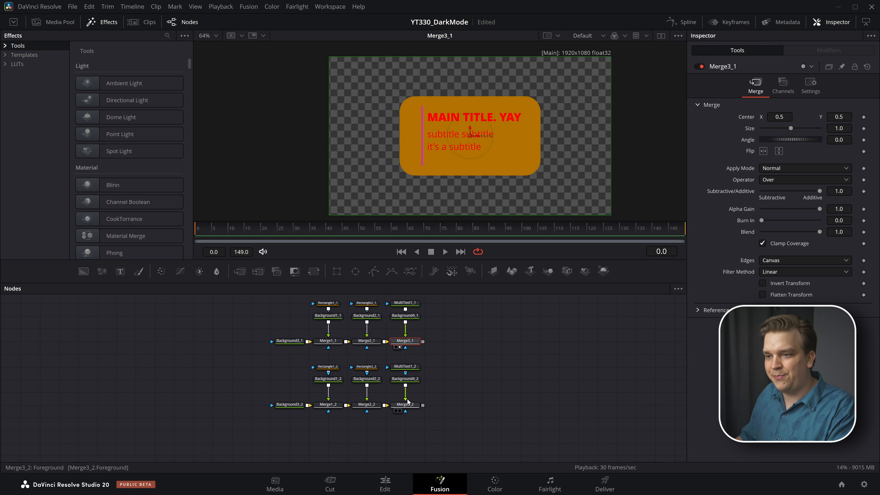
Set Background4_2's color to magenta and reduce Background2_2's Green to 0.0.
{"action": "left_click", "coordinate": [405, 380]}
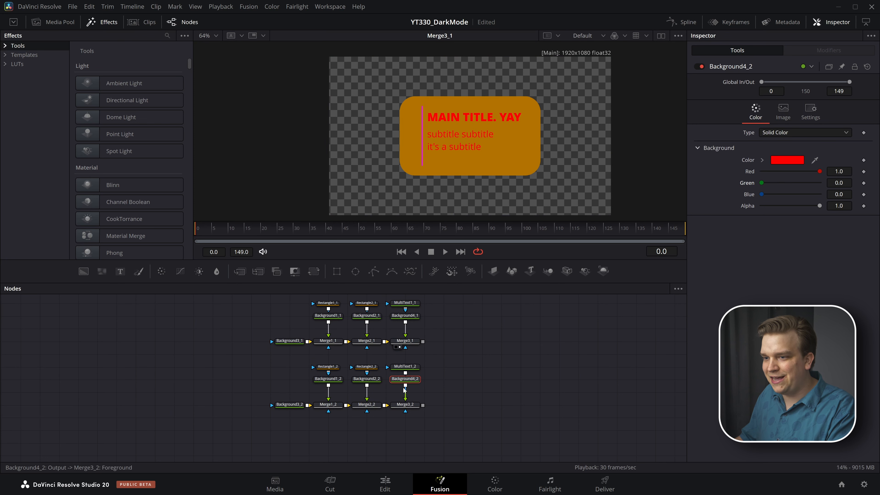
{"action": "left_click", "coordinate": [366, 379]}
{"action": "left_click", "coordinate": [415, 380]}
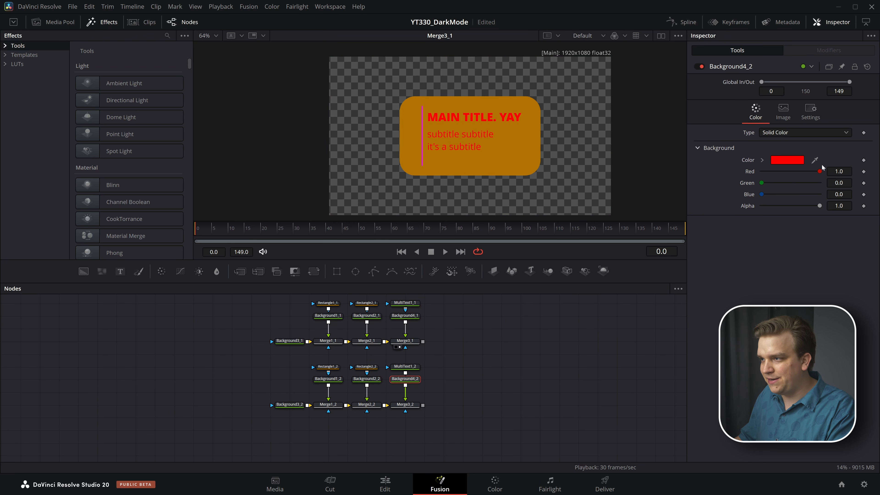
{"action": "left_click", "coordinate": [368, 380]}
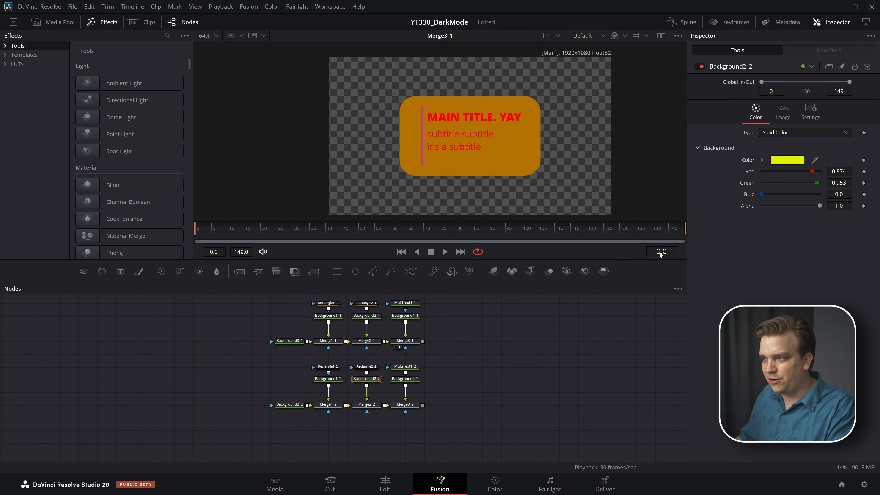
{"action": "left_click_drag", "start_coordinate": [818, 183], "coordinate": [721, 191]}
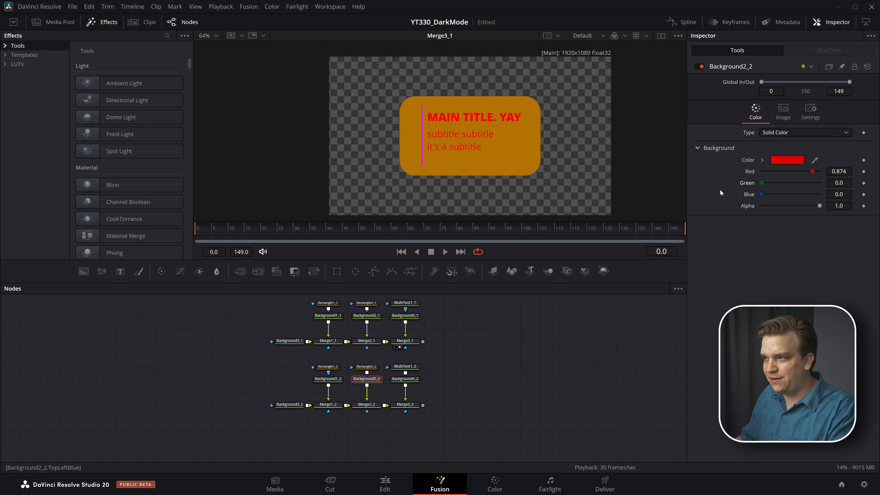
Make Background1_2 bright green with Green about 0.913 and Blue 0.0, and show Merge3_2 in the viewer.
{"action": "left_click", "coordinate": [334, 380]}
{"action": "left_click_drag", "start_coordinate": [788, 184], "coordinate": [755, 196]}
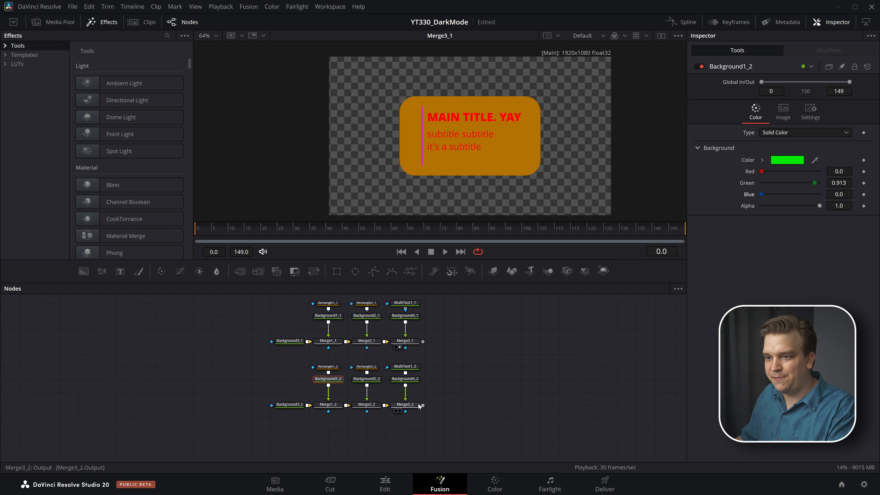
{"action": "left_click", "coordinate": [408, 405]}
{"action": "key", "text": "2"}
Compare the three title card versions by viewing the outputs of Merge3, Merge3_1 and Merge3_2 in turn.
{"action": "left_click_drag", "start_coordinate": [483, 343], "coordinate": [435, 390]}
{"action": "scroll", "coordinate": [397, 403], "scroll_direction": "down", "scroll_amount": 2}
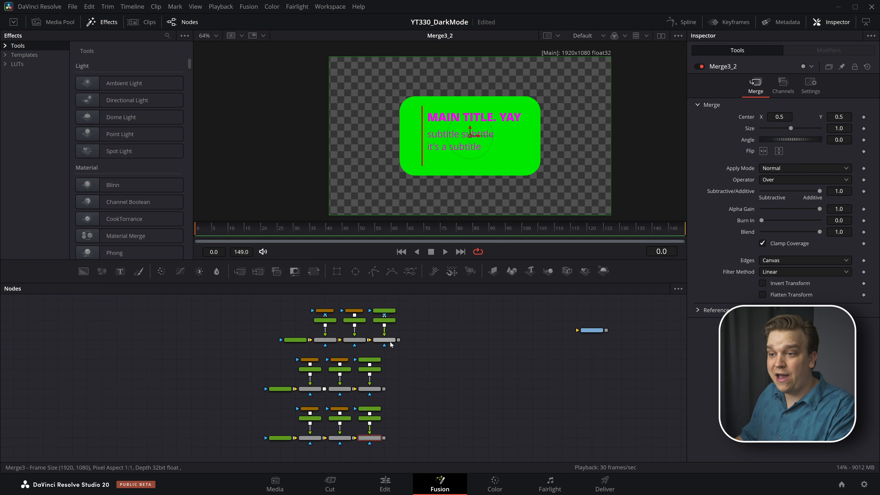
{"action": "key", "text": "2"}
{"action": "left_click", "coordinate": [370, 389]}
{"action": "key", "text": "2"}
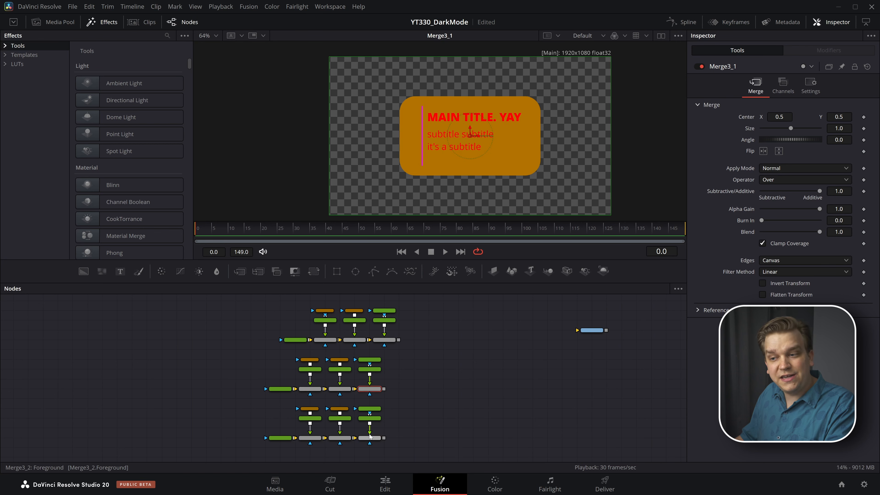
{"action": "left_click", "coordinate": [370, 439]}
{"action": "key", "text": "2"}
{"action": "scroll", "coordinate": [416, 379], "scroll_direction": "up", "scroll_amount": 3}
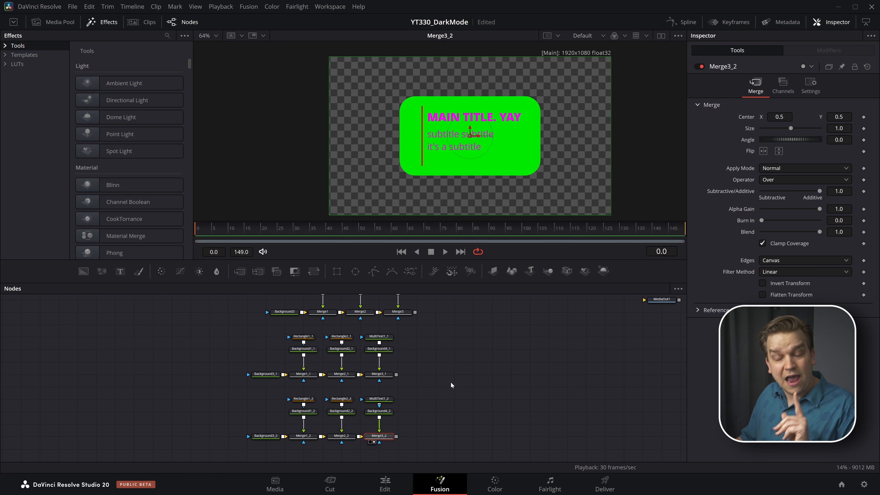
Add a Switch node beside the title card groups, away from their outputs, and set its number of inputs to 3.
{"action": "left_click", "coordinate": [445, 382]}
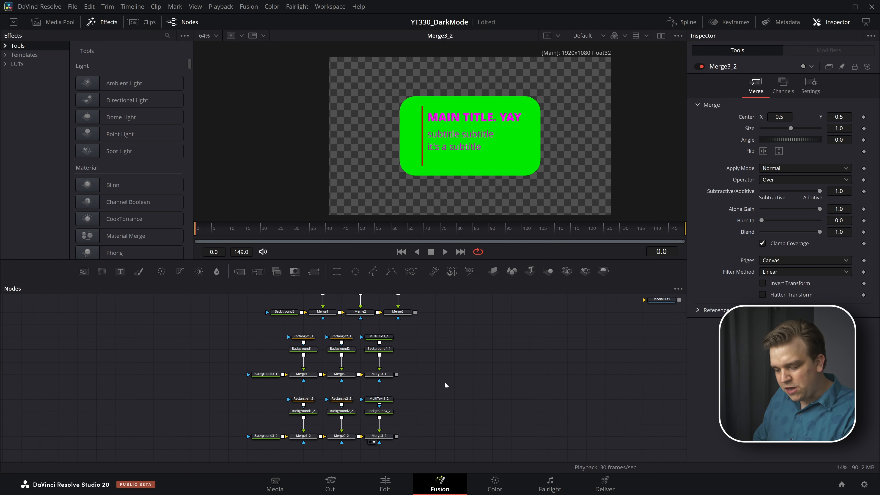
{"action": "key", "text": "shift+space"}
{"action": "type", "text": "sw"}
{"action": "key", "text": "Return"}
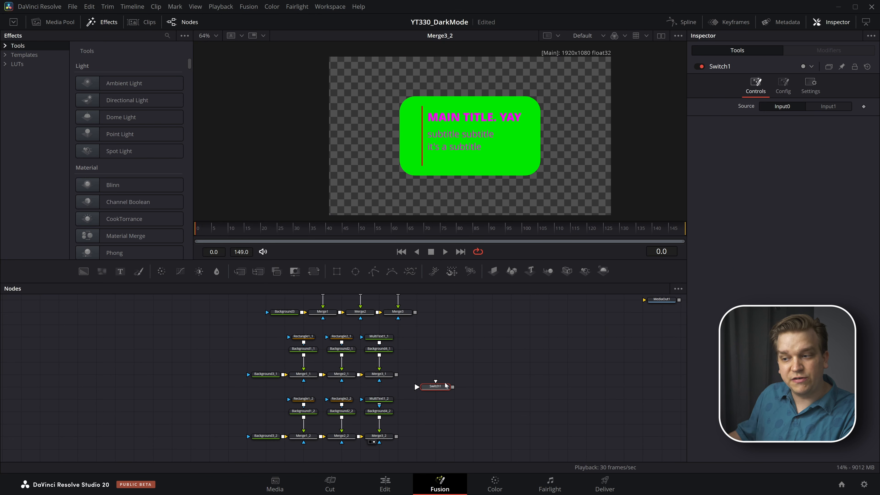
{"action": "left_click_drag", "start_coordinate": [439, 389], "coordinate": [495, 390]}
{"action": "left_click_drag", "start_coordinate": [450, 335], "coordinate": [390, 341]}
{"action": "scroll", "coordinate": [390, 341], "scroll_direction": "down", "scroll_amount": 1}
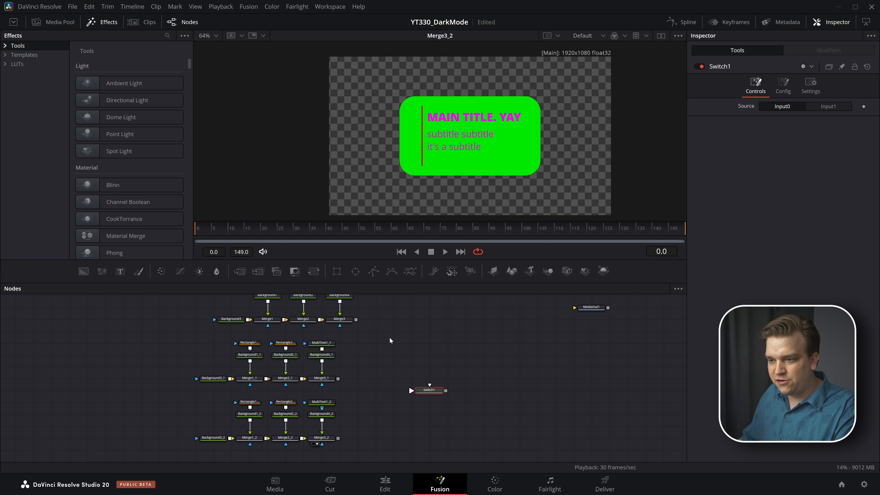
{"action": "left_click", "coordinate": [790, 86]}
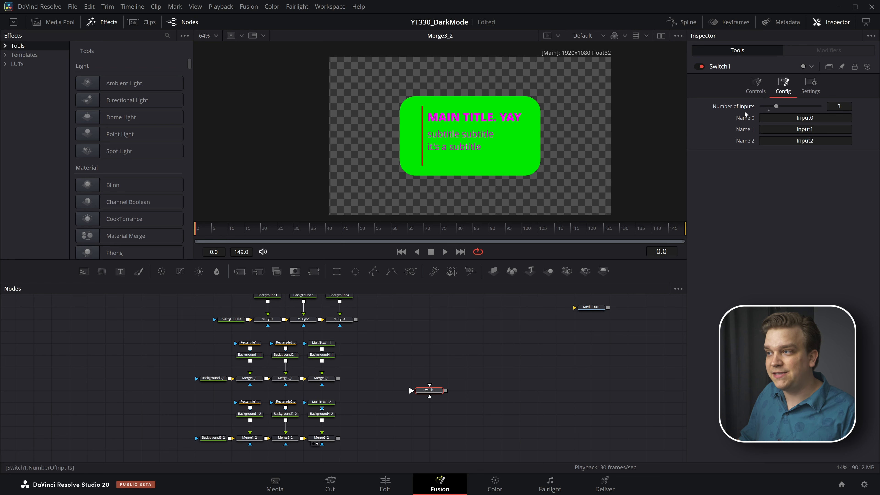
{"action": "left_click", "coordinate": [756, 85]}
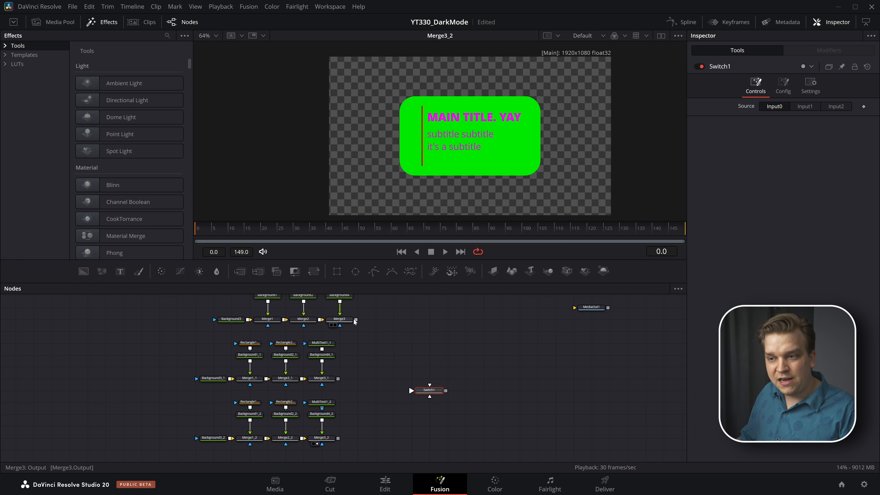
Connect Merge3, Merge3_1 and Merge3_2 to Switch1's Input0, Input1 and Input2, and show Switch1 in the viewer.
{"action": "left_click_drag", "start_coordinate": [357, 320], "coordinate": [412, 390]}
{"action": "left_click_drag", "start_coordinate": [338, 379], "coordinate": [426, 394]}
{"action": "left_click_drag", "start_coordinate": [339, 438], "coordinate": [430, 396]}
{"action": "key", "text": "1"}
{"action": "key", "text": "2"}
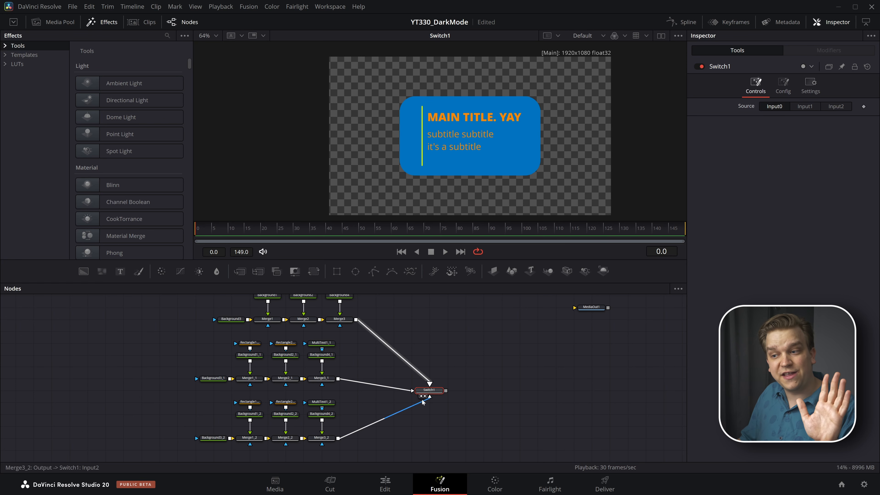
Cycle Switch1's source through Input0, Input1 and Input2 to check each title card version, finishing on Input2.
{"action": "left_click", "coordinate": [805, 106]}
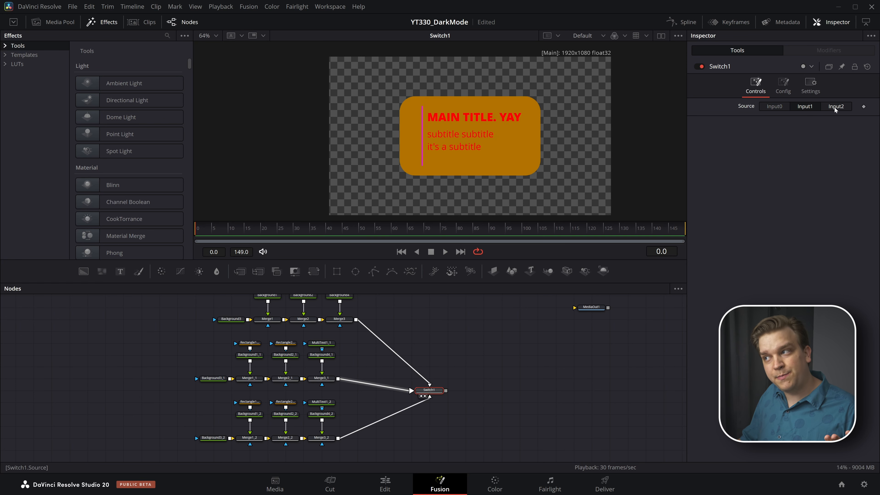
{"action": "left_click", "coordinate": [836, 107]}
{"action": "left_click", "coordinate": [811, 108]}
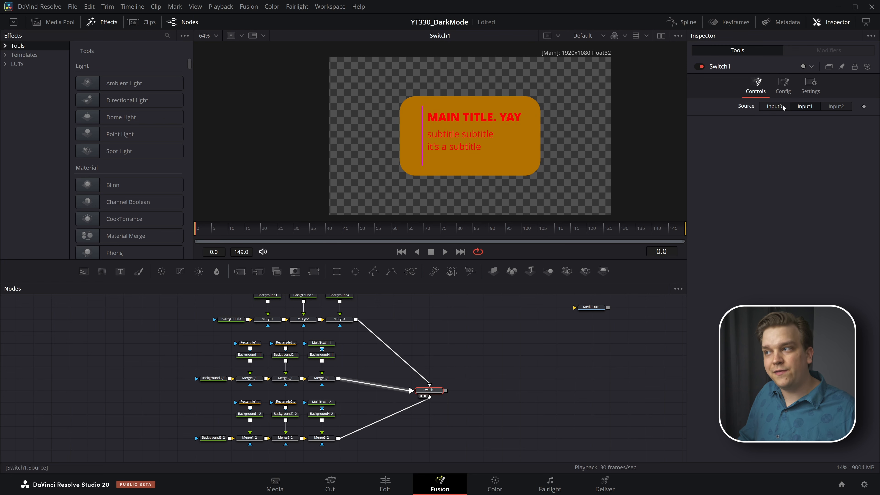
{"action": "left_click", "coordinate": [776, 107]}
{"action": "left_click", "coordinate": [799, 106]}
{"action": "left_click", "coordinate": [834, 107]}
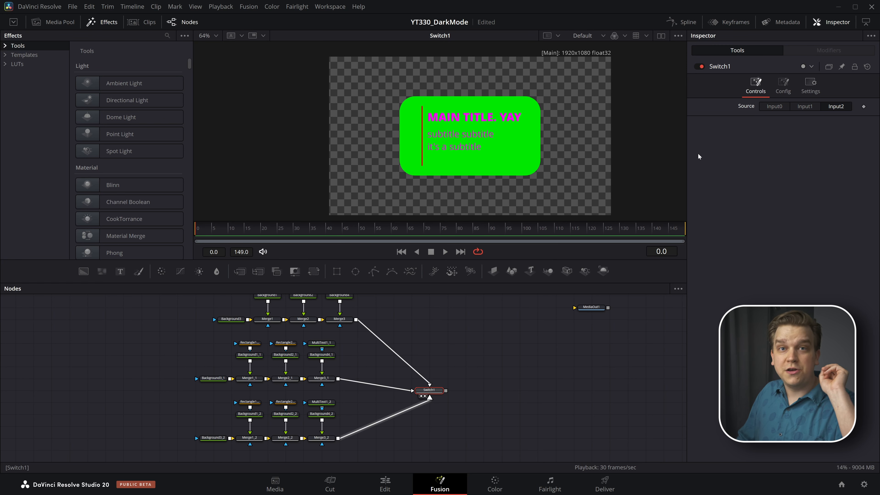
{"action": "scroll", "coordinate": [428, 338], "scroll_direction": "down", "scroll_amount": 3}
{"action": "left_click_drag", "start_coordinate": [405, 344], "coordinate": [442, 364]}
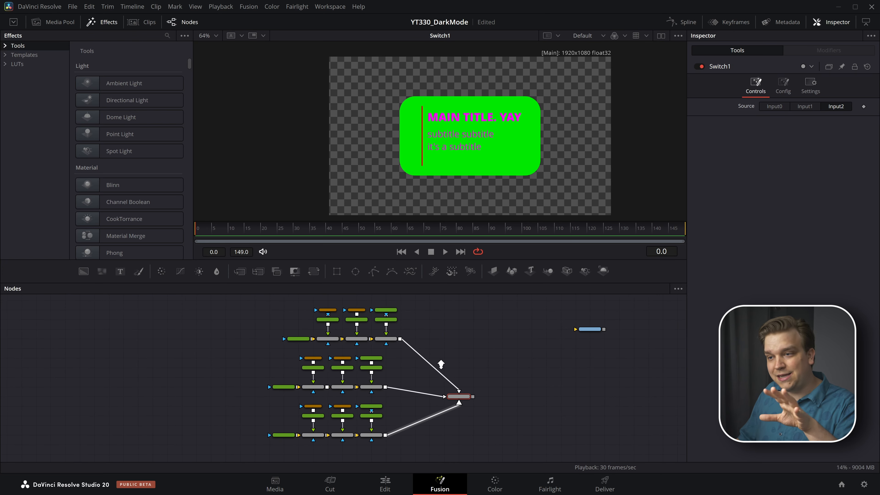
{"action": "scroll", "coordinate": [442, 363], "scroll_direction": "up", "scroll_amount": 1}
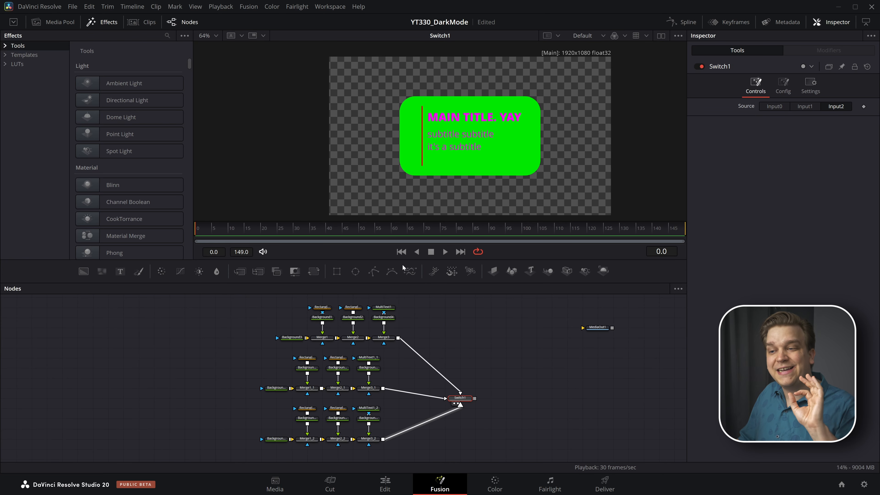
{"action": "scroll", "coordinate": [433, 341], "scroll_direction": "up", "scroll_amount": 2}
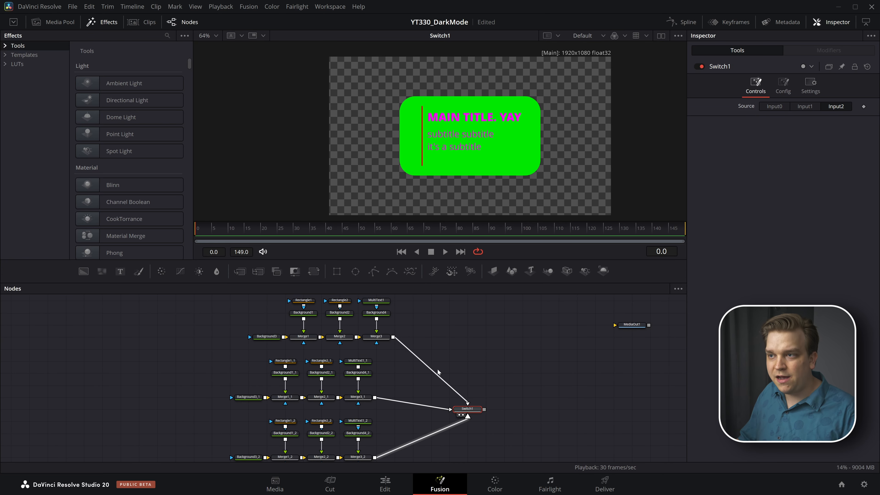
{"action": "left_click_drag", "start_coordinate": [443, 361], "coordinate": [444, 361]}
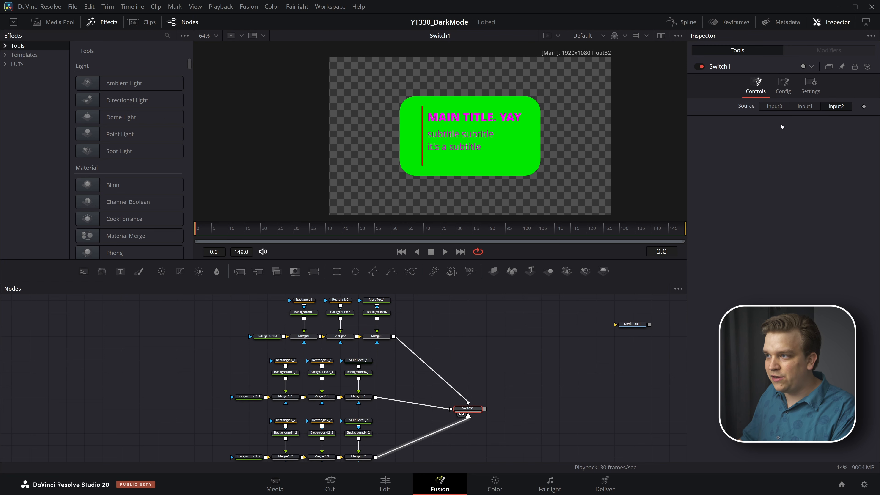
Set Switch1's source to Input0 and append "asdasdasdasd" to the main title in MultiText1_1.
{"action": "left_click", "coordinate": [775, 106]}
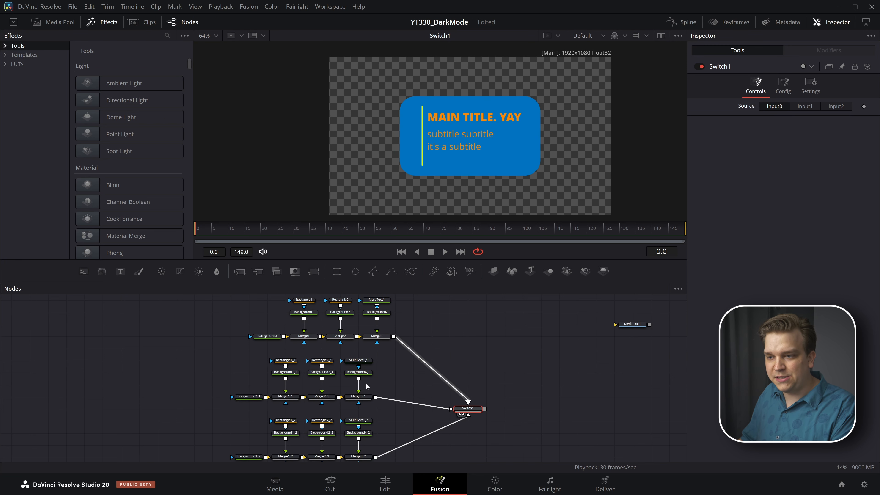
{"action": "left_click", "coordinate": [358, 360]}
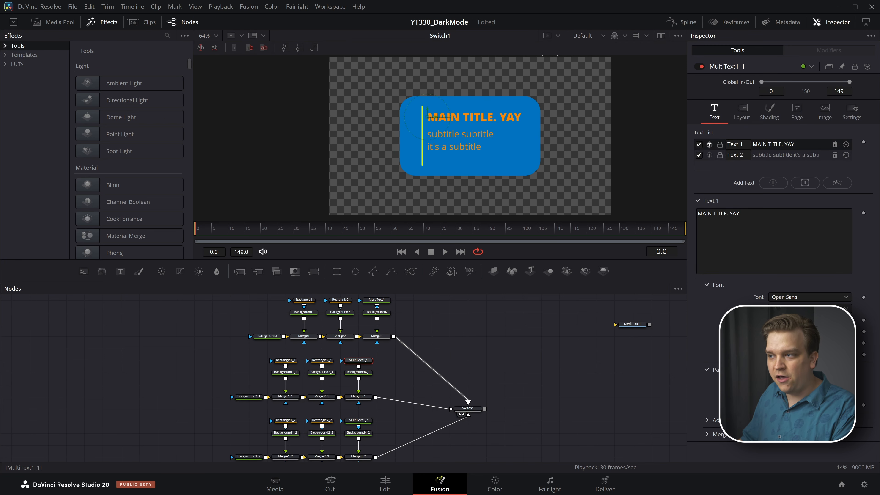
{"action": "type", "text": "asdasdasdasd"}
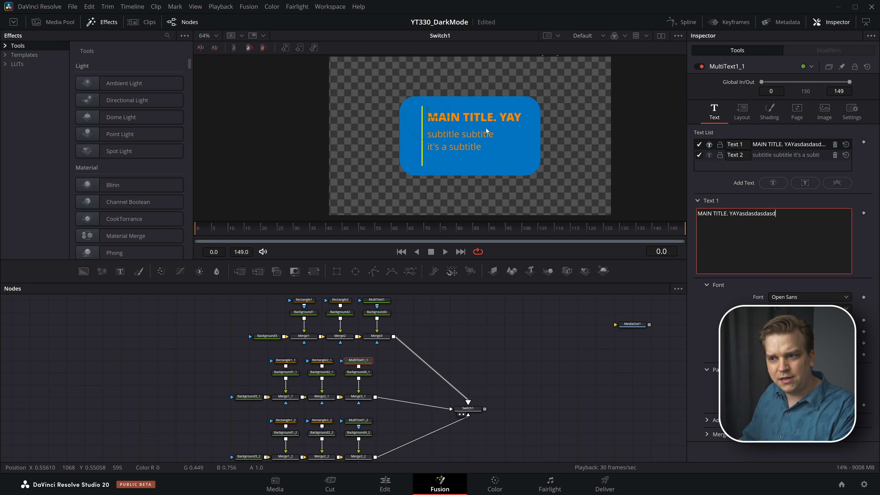
Set Switch1's source to Input1 to view the card with the edited main title.
{"action": "left_click", "coordinate": [470, 409]}
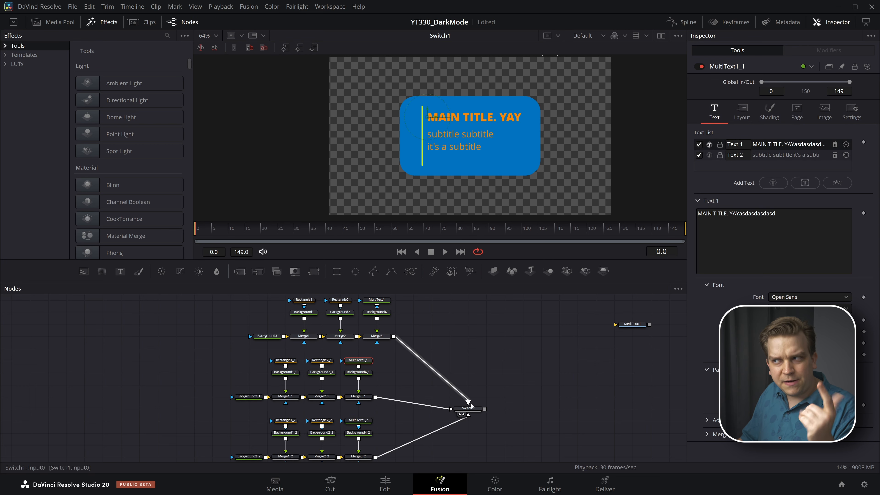
{"action": "left_click", "coordinate": [467, 409]}
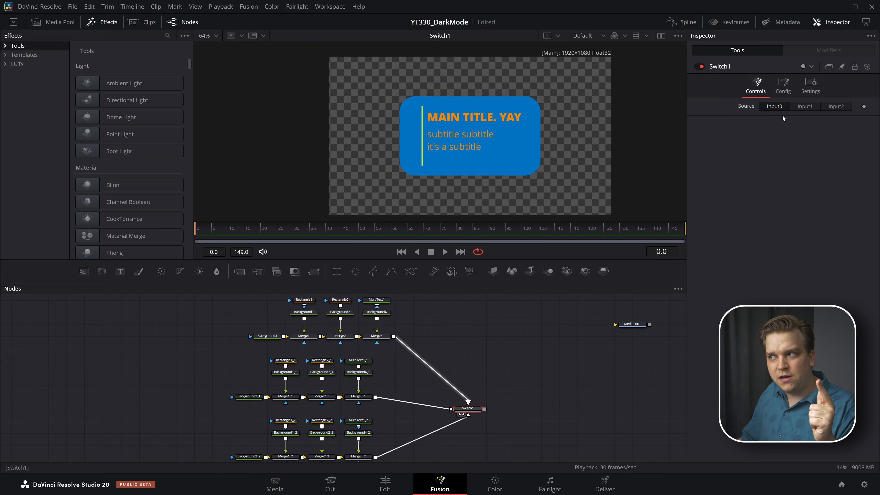
{"action": "left_click", "coordinate": [802, 107]}
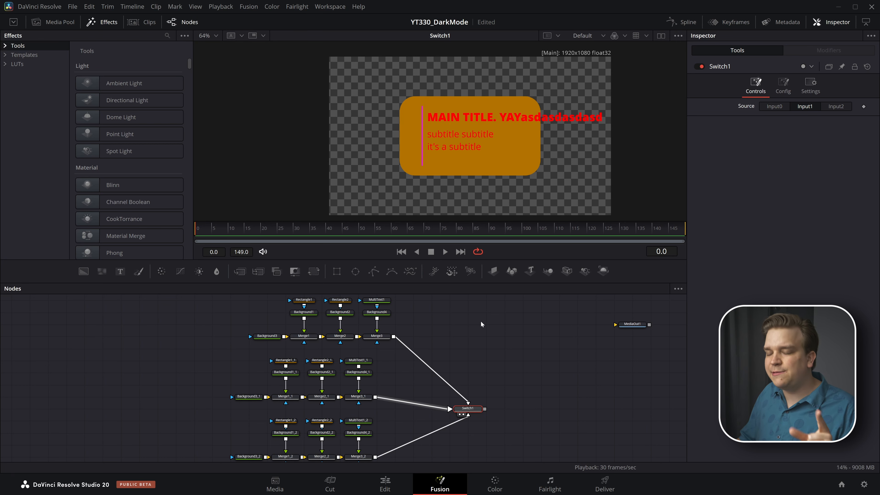
Move Rectangle2_1's center to X about 0.343 and increase its width to 0.087.
{"action": "left_click", "coordinate": [377, 299]}
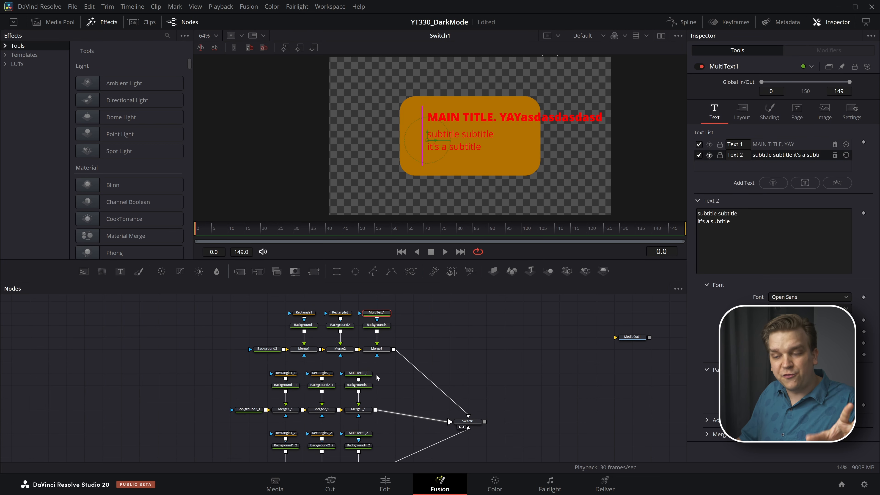
{"action": "scroll", "coordinate": [377, 370], "scroll_direction": "up", "scroll_amount": 2}
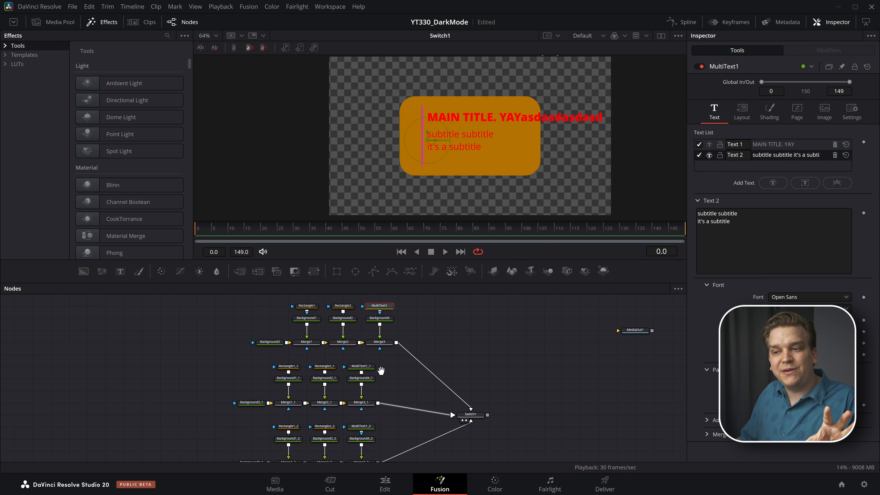
{"action": "left_click", "coordinate": [357, 361]}
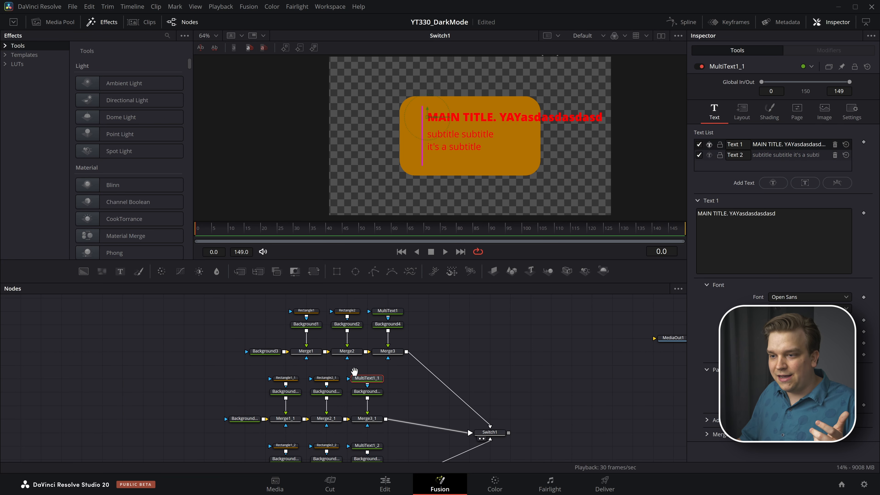
{"action": "left_click", "coordinate": [326, 378]}
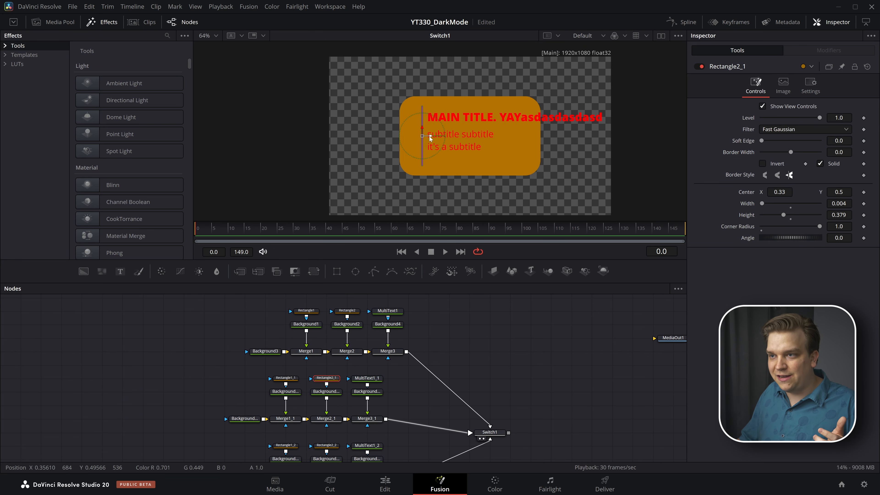
{"action": "left_click_drag", "start_coordinate": [431, 138], "coordinate": [435, 138]}
{"action": "left_click_drag", "start_coordinate": [762, 203], "coordinate": [768, 204]}
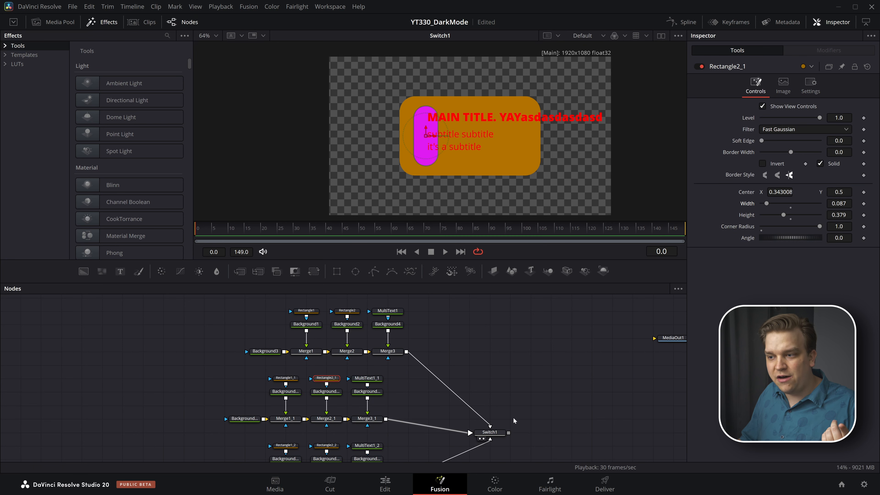
Switch Switch1's source between Input0 and Input1 to compare the original card with the edited one.
{"action": "left_click", "coordinate": [490, 432]}
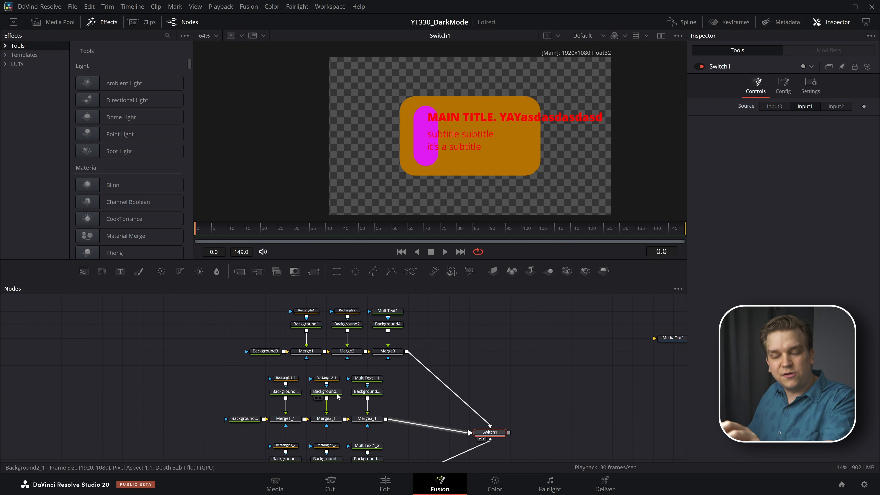
{"action": "left_click_drag", "start_coordinate": [386, 389], "coordinate": [379, 368]}
{"action": "scroll", "coordinate": [395, 378], "scroll_direction": "down", "scroll_amount": 1}
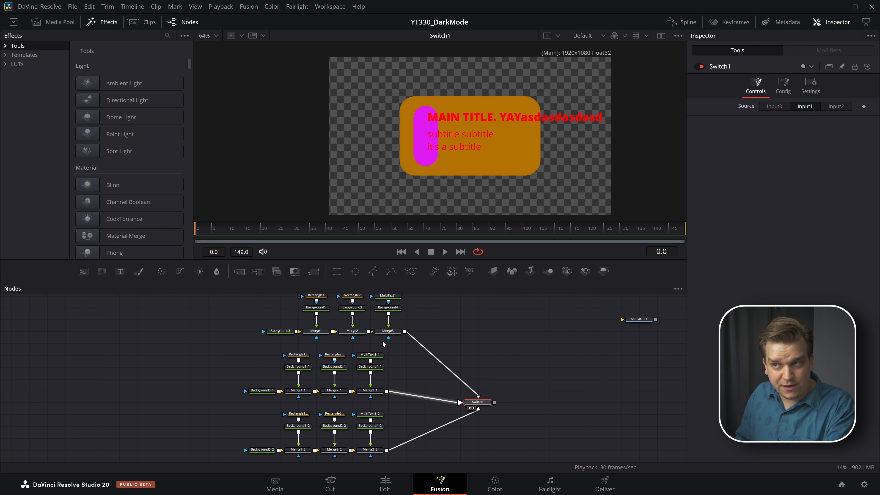
{"action": "left_click", "coordinate": [804, 107]}
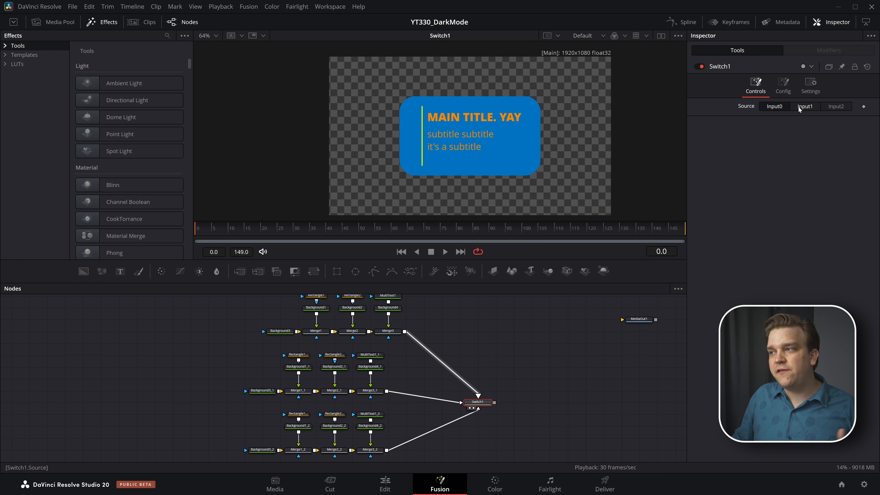
Cycle Switch1's source through Input2 and Input1 back to Input0 to compare the three card versions.
{"action": "left_click", "coordinate": [835, 107]}
{"action": "left_click", "coordinate": [791, 107]}
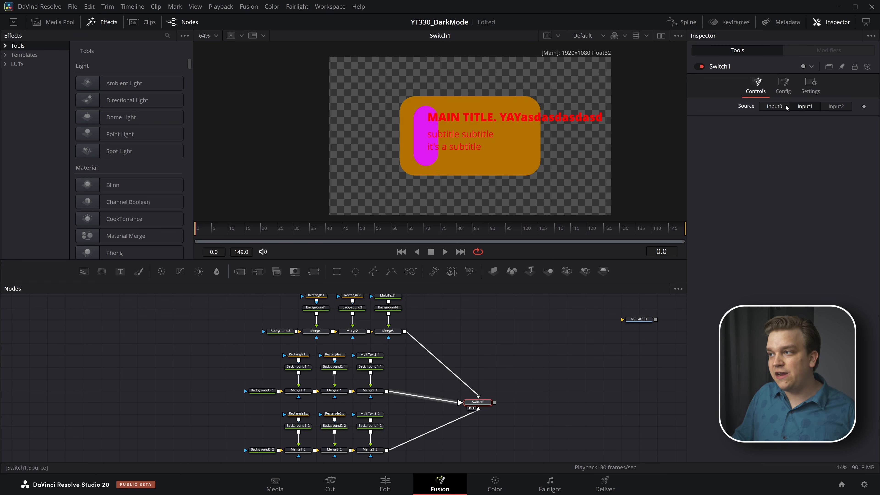
{"action": "left_click", "coordinate": [783, 107]}
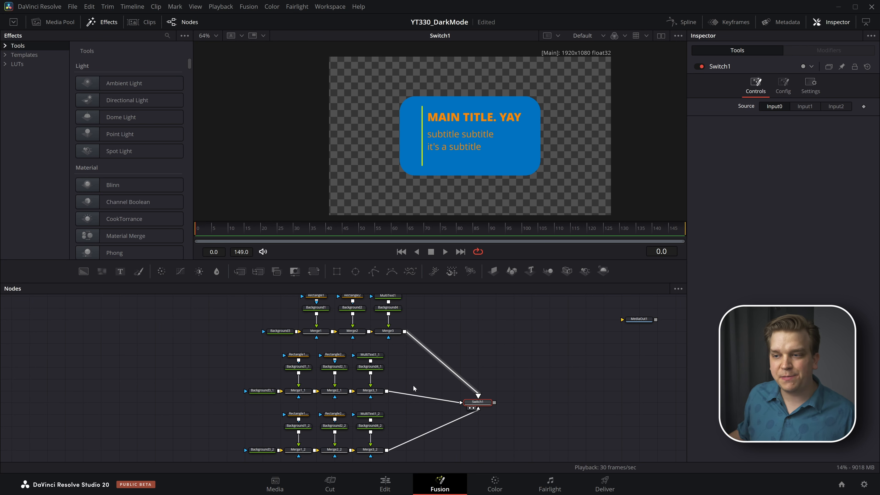
Delete the Rectangle1, Rectangle2 and MultiText1 copies from both duplicated card versions.
{"action": "scroll", "coordinate": [422, 362], "scroll_direction": "down", "scroll_amount": 3}
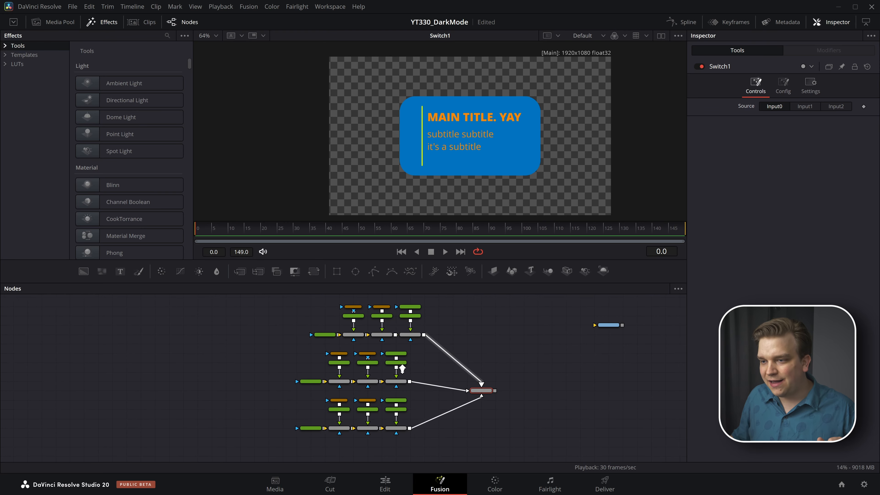
{"action": "scroll", "coordinate": [408, 364], "scroll_direction": "up", "scroll_amount": 3}
{"action": "scroll", "coordinate": [430, 364], "scroll_direction": "up", "scroll_amount": 2}
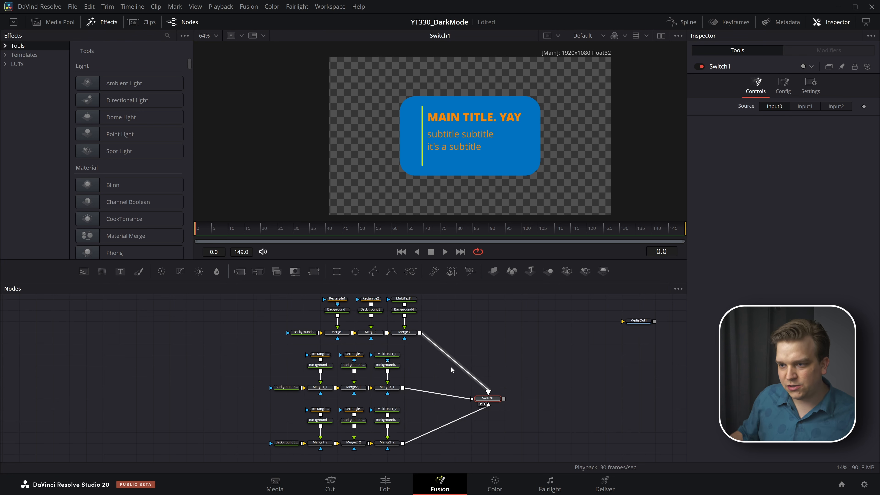
{"action": "left_click_drag", "start_coordinate": [281, 349], "coordinate": [411, 354]}
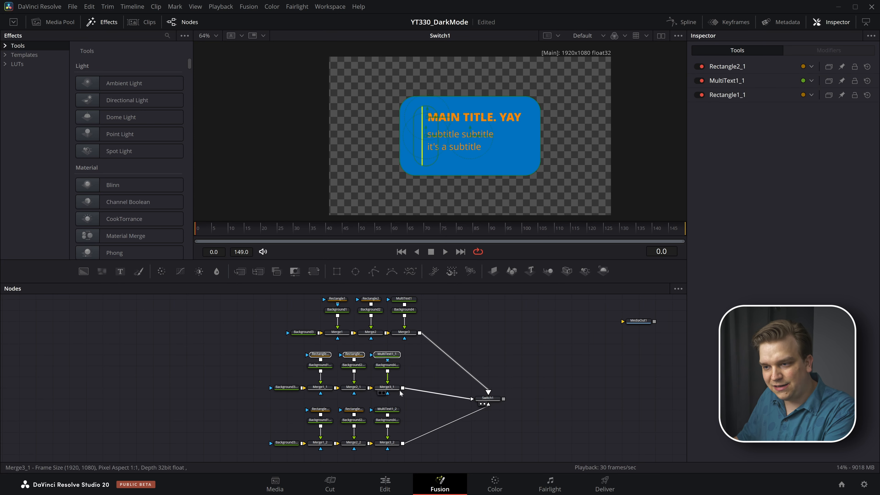
{"action": "key", "text": "Delete"}
{"action": "left_click_drag", "start_coordinate": [412, 406], "coordinate": [298, 417]}
{"action": "key", "text": "Delete"}
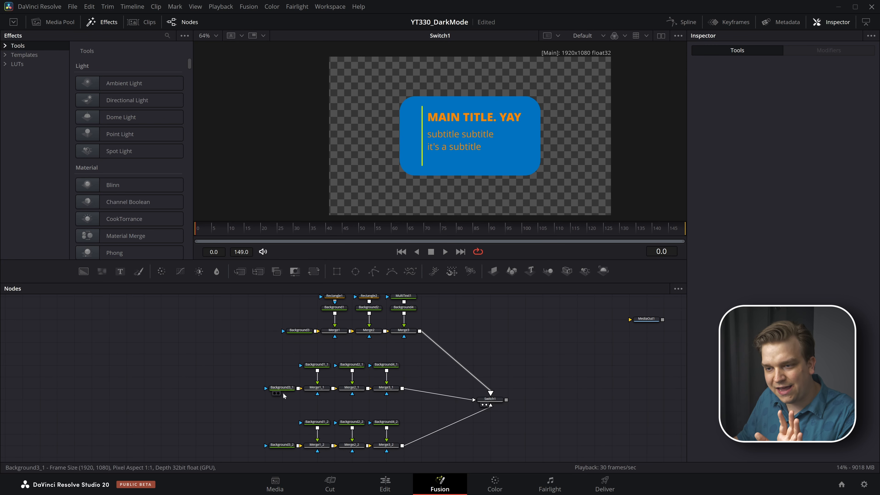
Delete the Background3 copies and all merges of both duplicated cards, keeping only their coloured Background nodes.
{"action": "left_click_drag", "start_coordinate": [225, 382], "coordinate": [409, 399]}
{"action": "key", "text": "Delete"}
{"action": "left_click_drag", "start_coordinate": [405, 432], "coordinate": [248, 457]}
{"action": "key", "text": "Delete"}
{"action": "left_click_drag", "start_coordinate": [305, 405], "coordinate": [363, 411]}
{"action": "scroll", "coordinate": [362, 411], "scroll_direction": "up", "scroll_amount": 1}
{"action": "left_click_drag", "start_coordinate": [292, 362], "coordinate": [399, 379]}
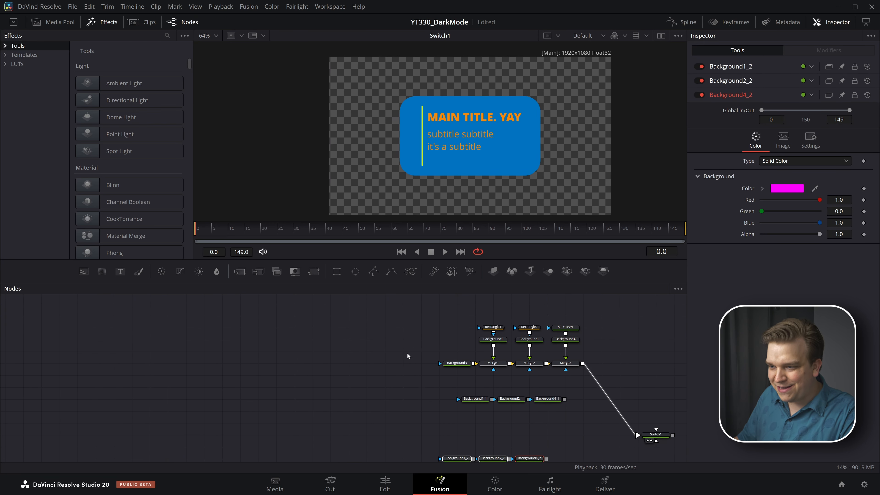
Move Background3 well away from the original card's merges and rename it NullBG.
{"action": "left_click", "coordinate": [441, 339]}
{"action": "left_click_drag", "start_coordinate": [462, 365], "coordinate": [246, 366]}
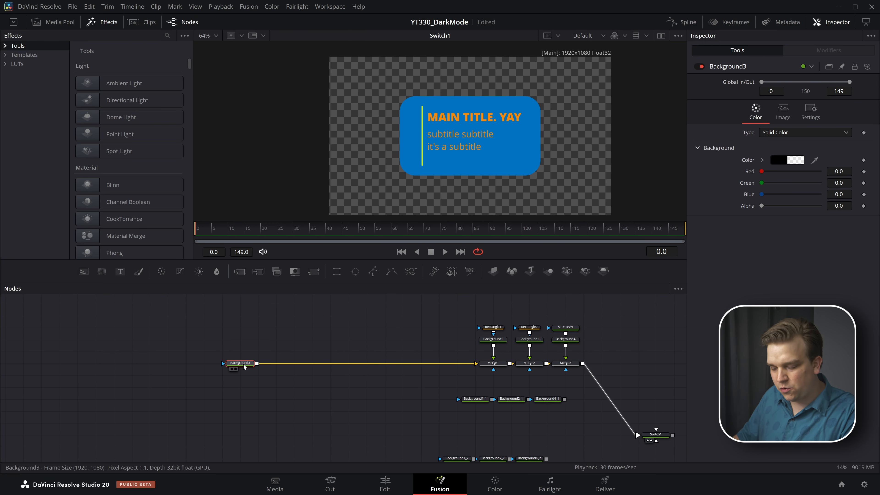
{"action": "key", "text": "F2"}
{"action": "type", "text": "NullBG"}
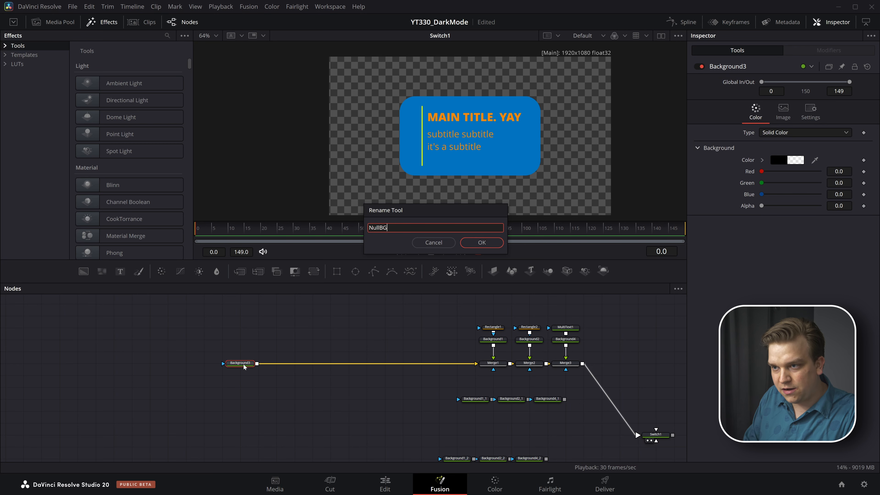
{"action": "key", "text": "Return"}
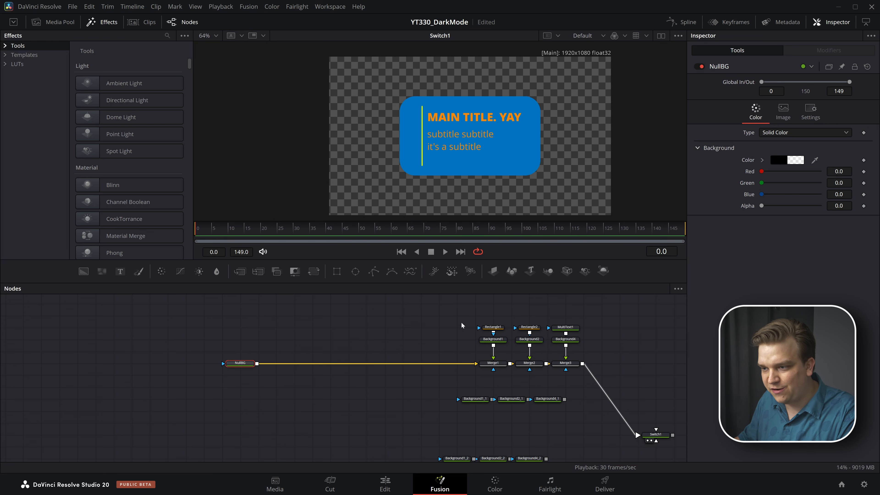
Move Rectangle1, Background1 and Merge1 next to NullBG and line up Background1_1 and Background1_2 beside Background1.
{"action": "left_click_drag", "start_coordinate": [462, 325], "coordinate": [311, 362]}
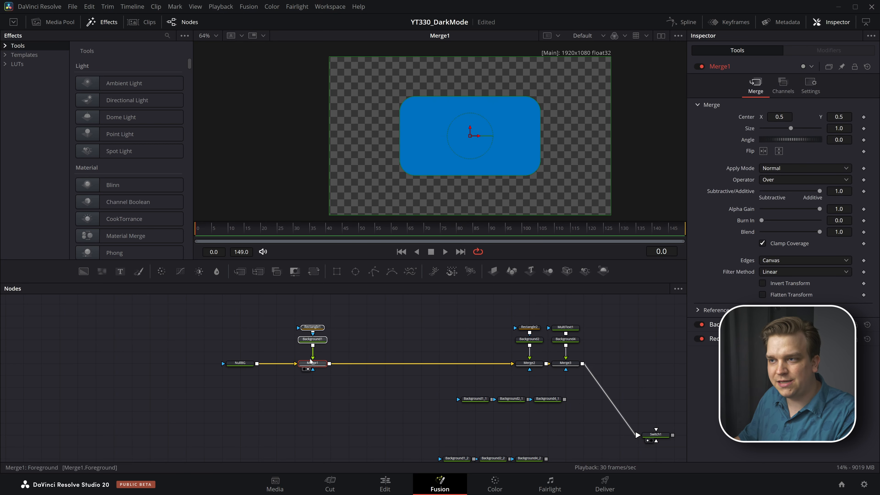
{"action": "scroll", "coordinate": [386, 344], "scroll_direction": "up", "scroll_amount": 1}
{"action": "left_click_drag", "start_coordinate": [391, 329], "coordinate": [335, 286]}
{"action": "scroll", "coordinate": [336, 347], "scroll_direction": "down", "scroll_amount": 2}
{"action": "left_click_drag", "start_coordinate": [436, 372], "coordinate": [341, 309]}
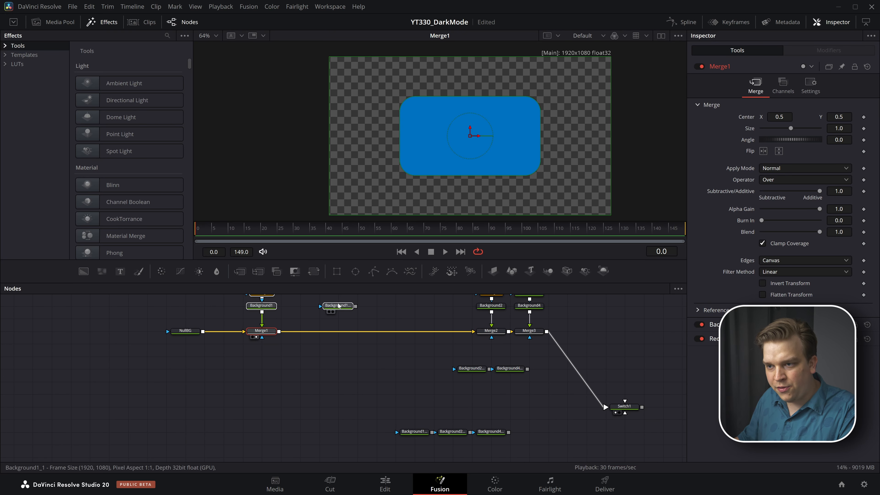
{"action": "left_click_drag", "start_coordinate": [411, 432], "coordinate": [429, 365]}
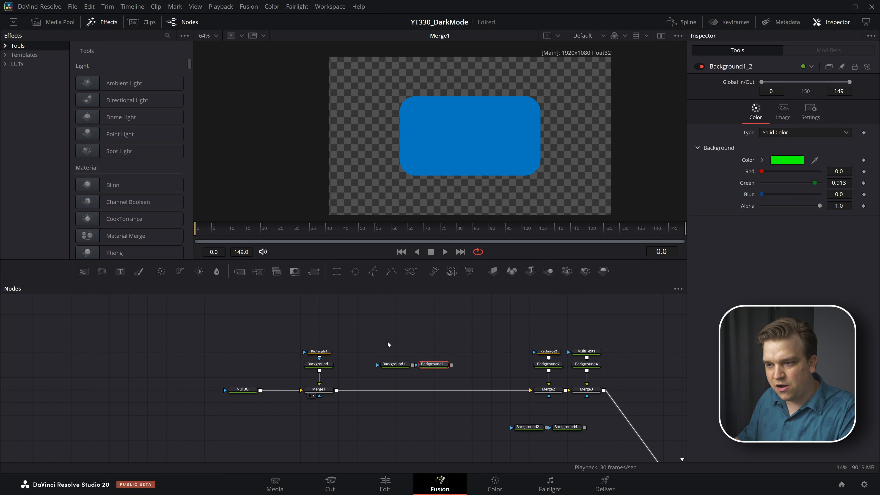
{"action": "left_click_drag", "start_coordinate": [387, 344], "coordinate": [350, 345]}
Connect Rectangle1 as the mask of both Background1_1 and Background1_2.
{"action": "scroll", "coordinate": [350, 345], "scroll_direction": "up", "scroll_amount": 5}
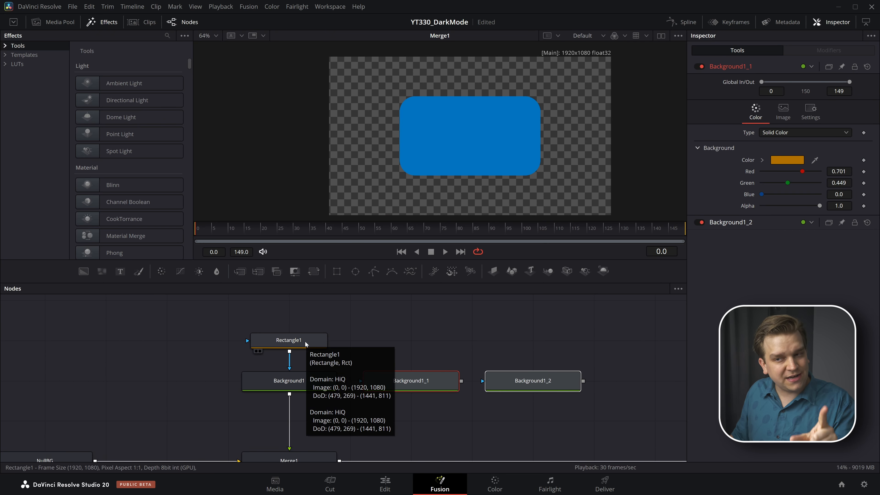
{"action": "left_click", "coordinate": [302, 382]}
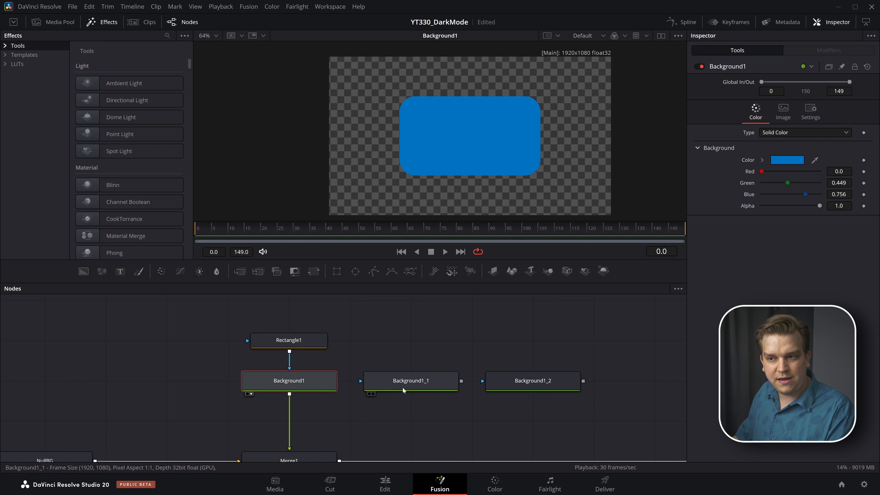
{"action": "left_click_drag", "start_coordinate": [289, 352], "coordinate": [376, 381]}
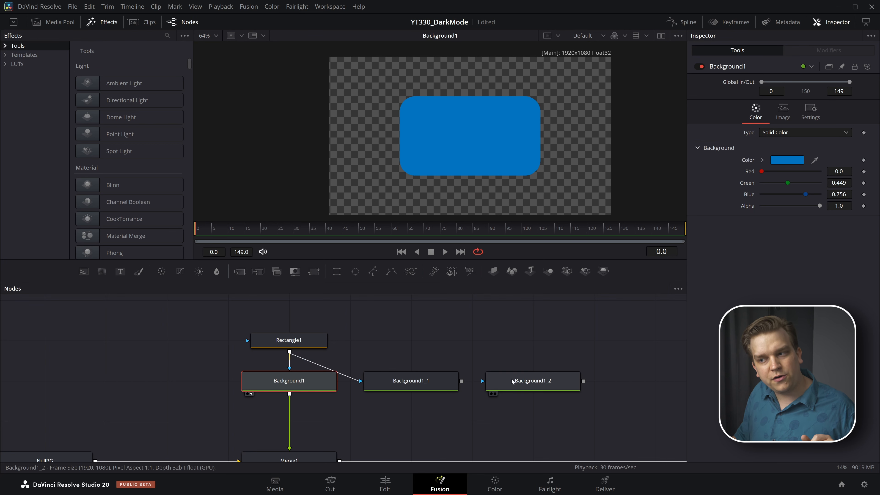
{"action": "left_click", "coordinate": [297, 354]}
{"action": "left_click_drag", "start_coordinate": [290, 353], "coordinate": [490, 380]}
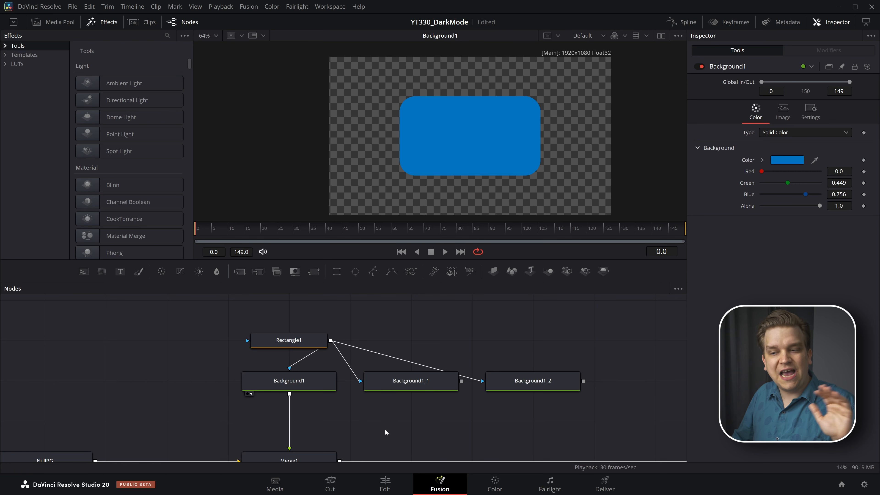
{"action": "left_click_drag", "start_coordinate": [385, 430], "coordinate": [391, 425]}
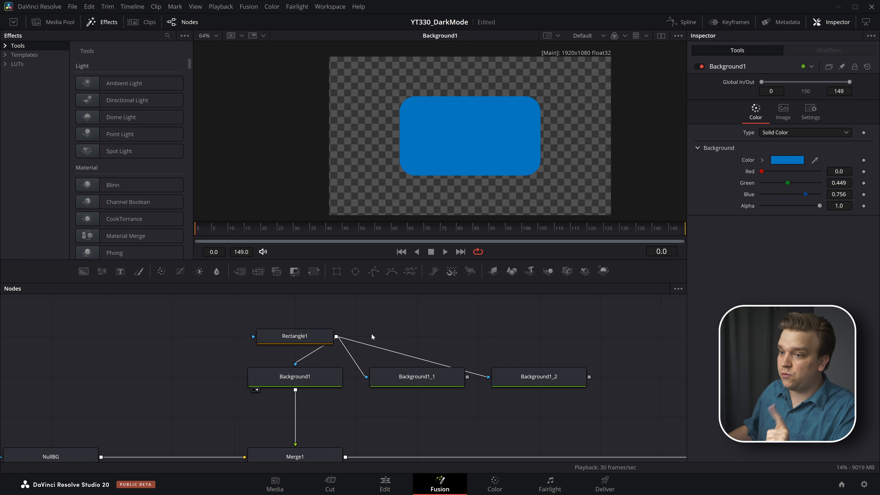
View Background1_1 and Background1_2 in turn to check the shared rectangle mask.
{"action": "left_click", "coordinate": [295, 377]}
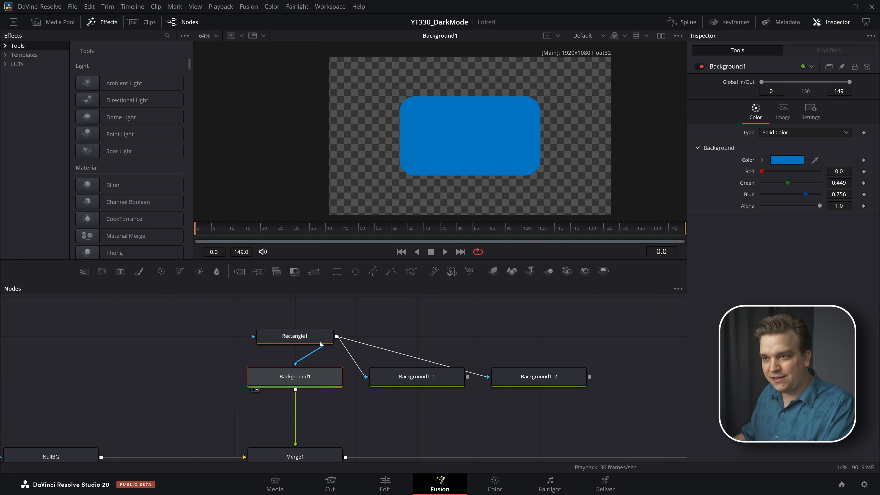
{"action": "left_click", "coordinate": [402, 378]}
{"action": "key", "text": "1"}
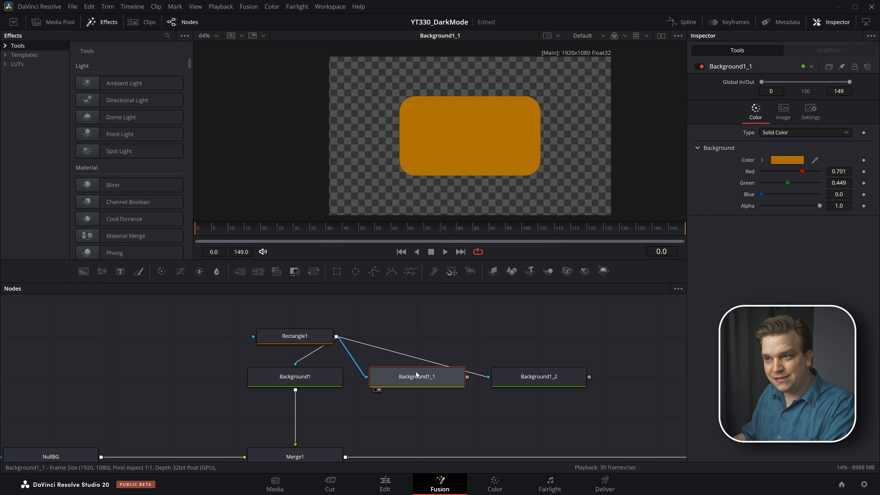
{"action": "left_click", "coordinate": [523, 378]}
{"action": "key", "text": "1"}
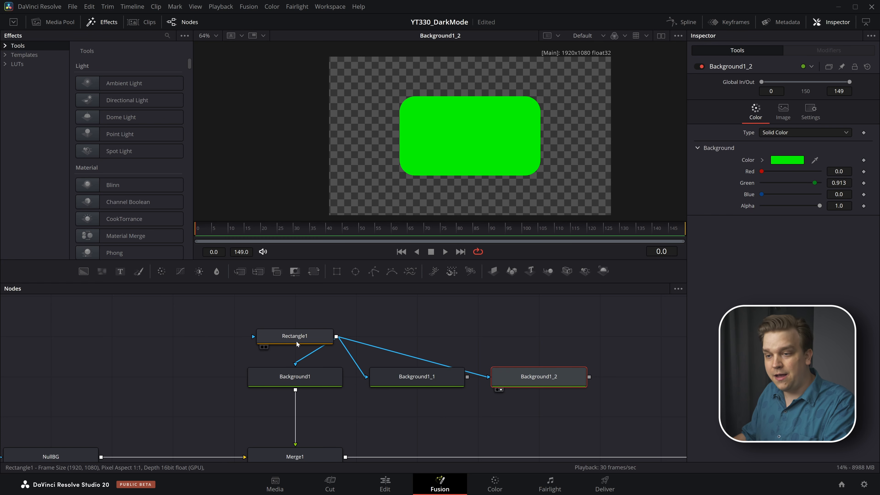
Resize Rectangle1 to about 0.35 wide and 0.639 high, and check the new shape on all three masked backgrounds.
{"action": "left_click", "coordinate": [288, 341]}
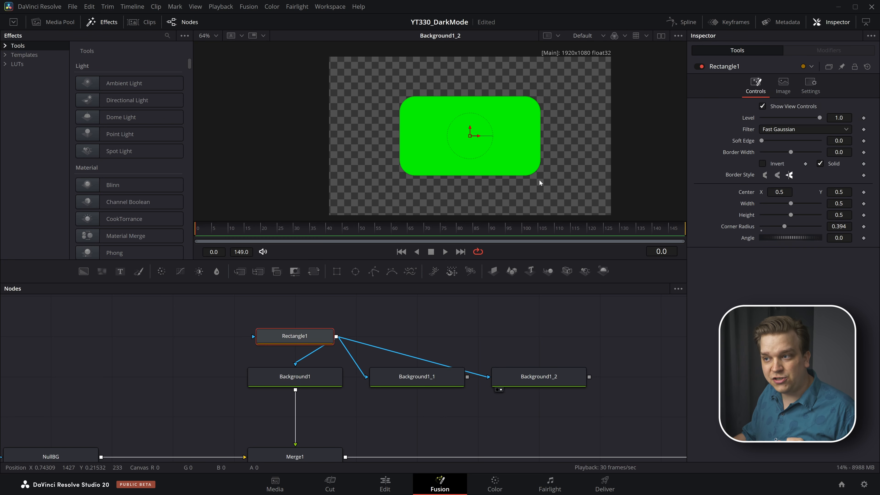
{"action": "left_click_drag", "start_coordinate": [535, 174], "coordinate": [515, 184]}
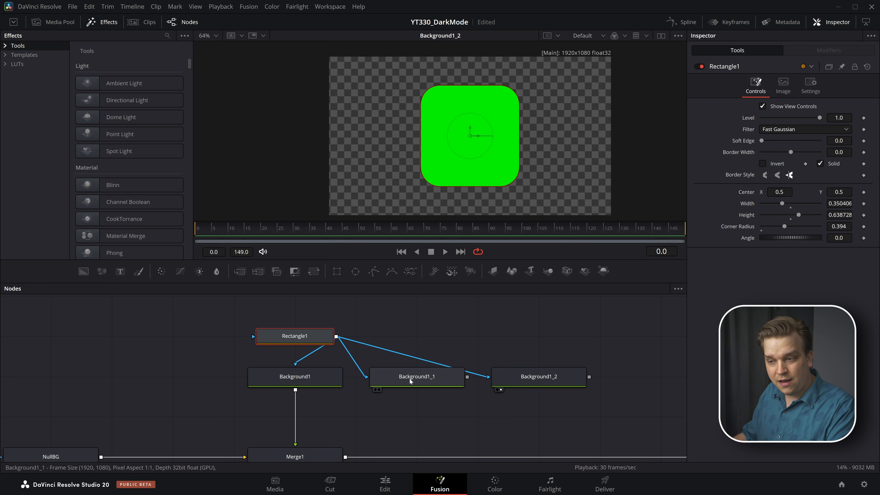
{"action": "left_click", "coordinate": [410, 382]}
{"action": "key", "text": "1"}
{"action": "left_click", "coordinate": [522, 377]}
{"action": "key", "text": "1"}
{"action": "left_click", "coordinate": [403, 376]}
{"action": "key", "text": "1"}
{"action": "left_click", "coordinate": [307, 381]}
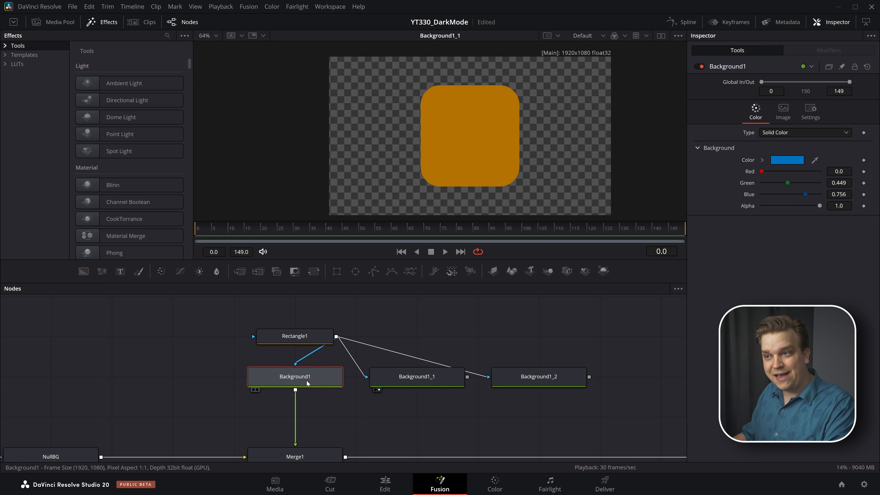
{"action": "key", "text": "1"}
{"action": "left_click", "coordinate": [404, 379]}
{"action": "key", "text": "1"}
{"action": "left_click", "coordinate": [522, 376]}
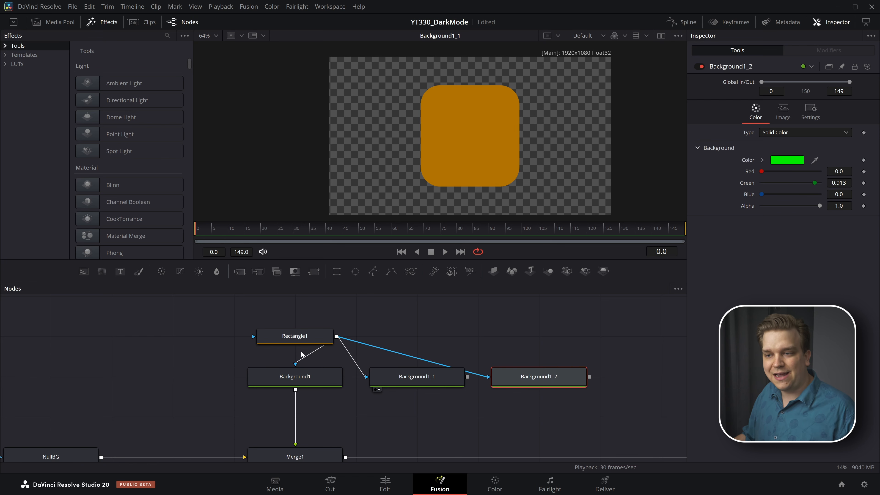
Widen Rectangle1 to a width of about 0.542.
{"action": "left_click", "coordinate": [295, 336]}
{"action": "left_click_drag", "start_coordinate": [520, 149], "coordinate": [545, 149]}
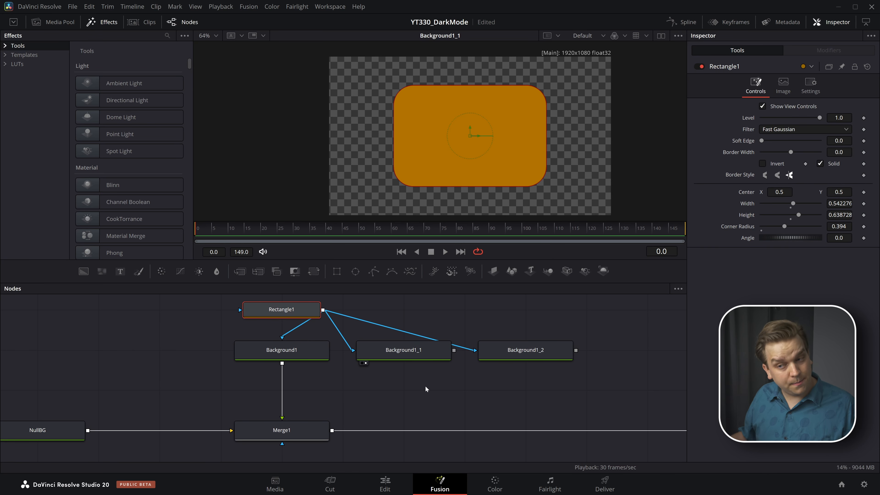
Try stacking Background1_1 and Background1_2 over Merge1 with separate merges, and remove both added merges.
{"action": "left_click_drag", "start_coordinate": [454, 350], "coordinate": [332, 432]}
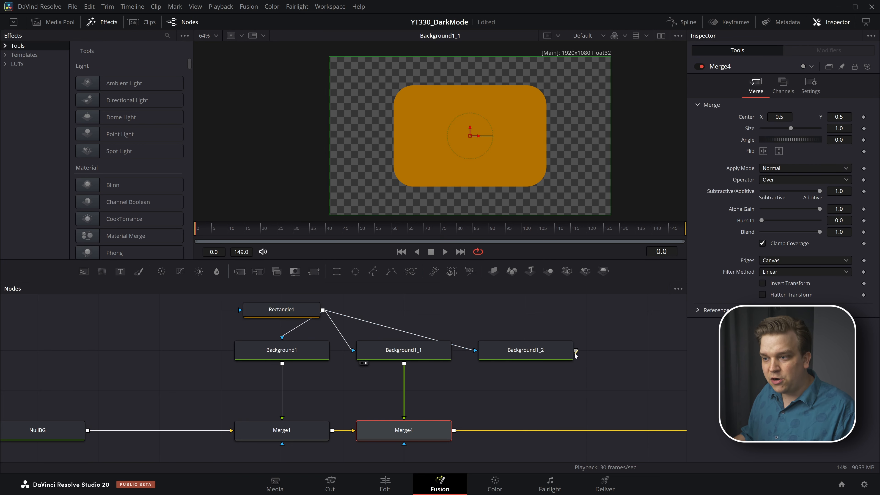
{"action": "left_click_drag", "start_coordinate": [576, 350], "coordinate": [445, 438]}
{"action": "key", "text": "1"}
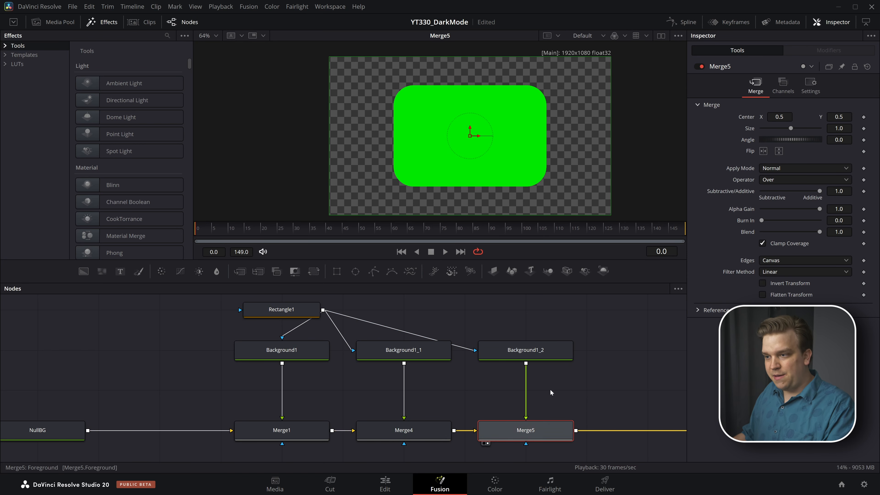
{"action": "left_click_drag", "start_coordinate": [821, 231], "coordinate": [866, 276]}
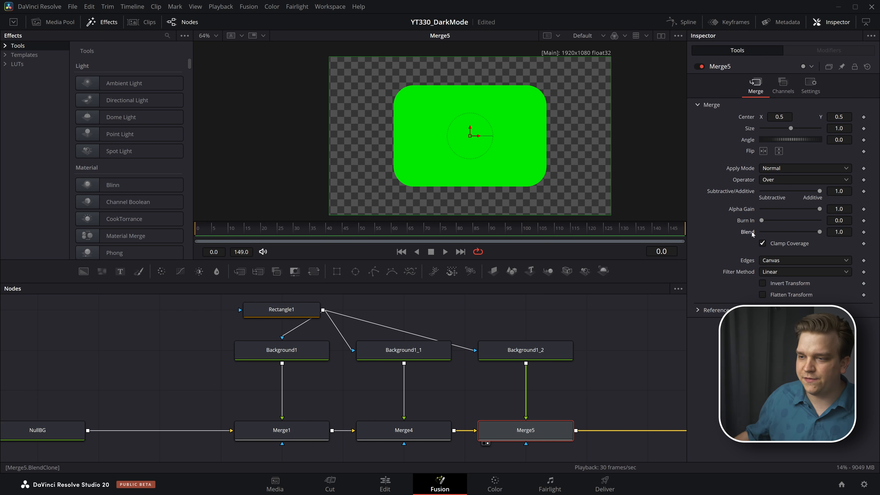
{"action": "left_click_drag", "start_coordinate": [595, 404], "coordinate": [372, 443]}
{"action": "key", "text": "Delete"}
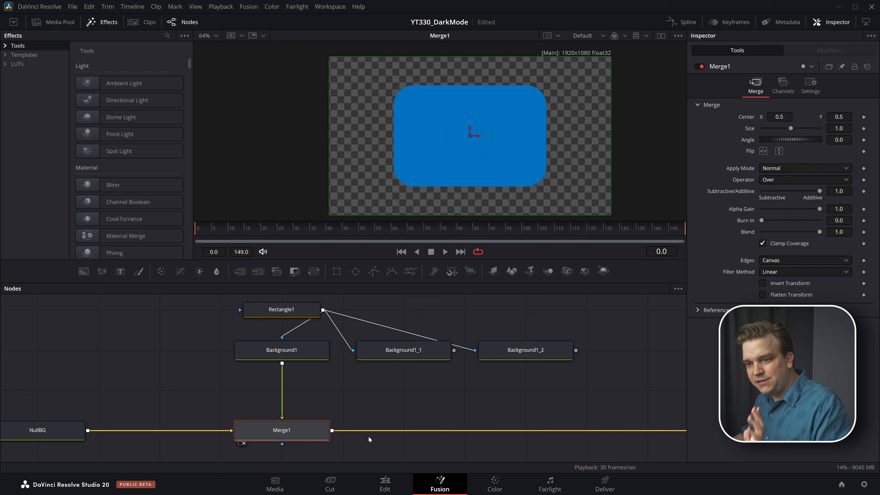
{"action": "left_click", "coordinate": [345, 397]}
{"action": "key", "text": "shift+space"}
{"action": "type", "text": "sw"}
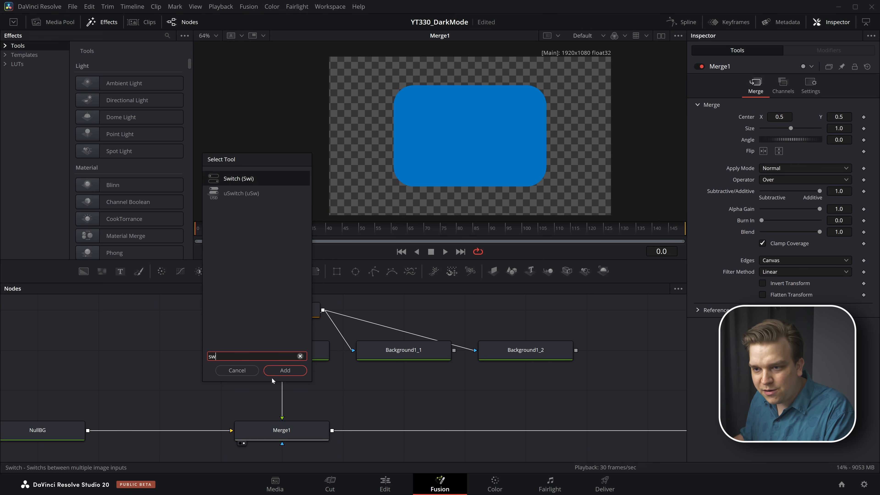
{"action": "key", "text": "Escape"}
Detach Switch1 from Merge3 and place it beneath Background1_1 and Background1_2.
{"action": "scroll", "coordinate": [497, 423], "scroll_direction": "down", "scroll_amount": 5}
{"action": "left_click_drag", "start_coordinate": [495, 414], "coordinate": [330, 365]}
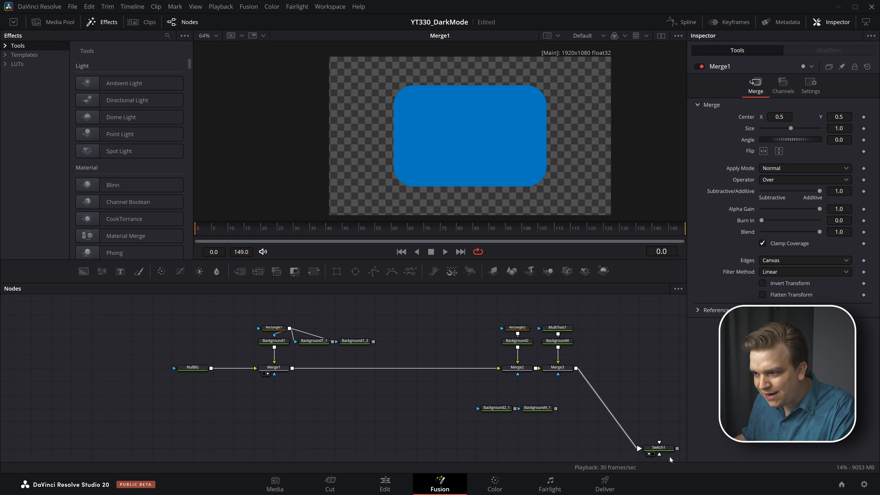
{"action": "left_click_drag", "start_coordinate": [655, 448], "coordinate": [330, 355]}
{"action": "scroll", "coordinate": [323, 353], "scroll_direction": "up", "scroll_amount": 5}
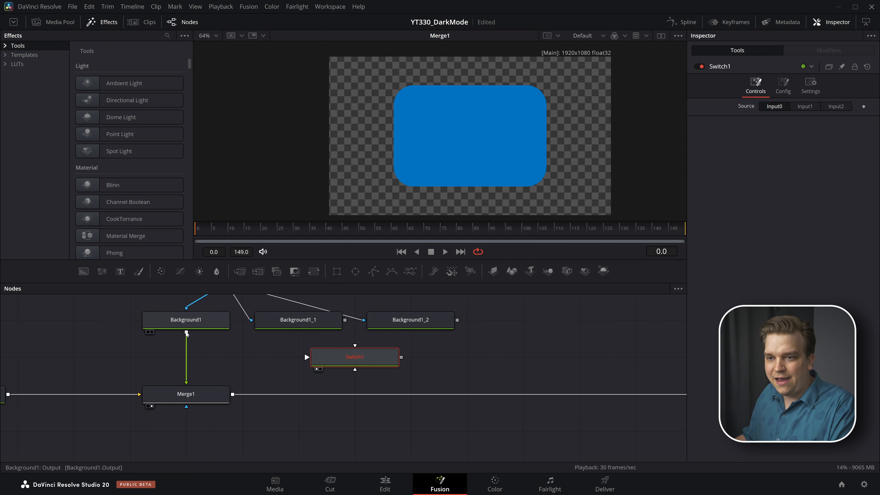
Connect Background1, Background1_1 and Background1_2 to Switch1 and feed Switch1 into Merge1's foreground in place of Background1.
{"action": "left_click_drag", "start_coordinate": [206, 341], "coordinate": [306, 399]}
{"action": "left_click_drag", "start_coordinate": [334, 359], "coordinate": [315, 403]}
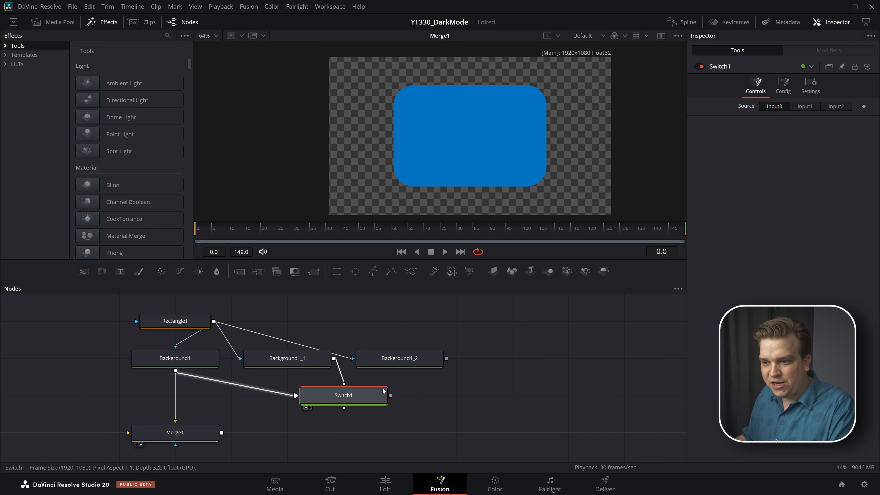
{"action": "left_click_drag", "start_coordinate": [447, 359], "coordinate": [176, 422]}
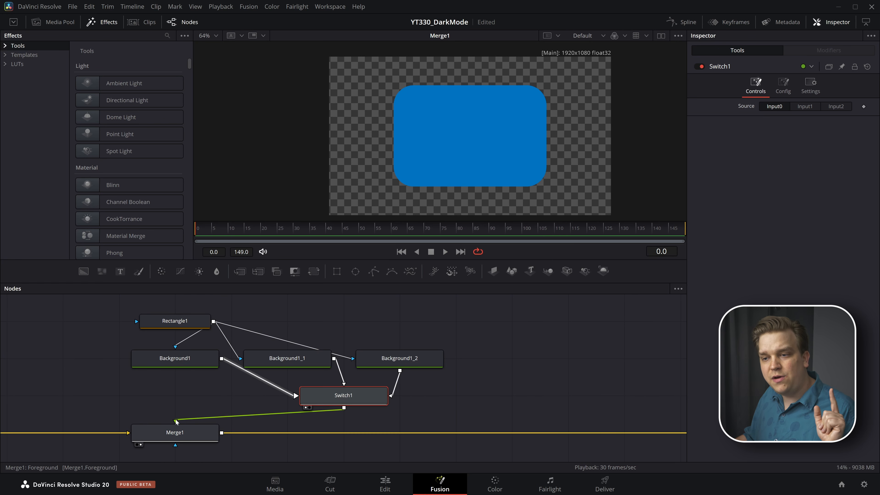
Line up Rectangle1, Switch1 and Merge1 with Background1_1, and cycle Switch1's source through Input0, Input1 and Input2.
{"action": "left_click_drag", "start_coordinate": [323, 401], "coordinate": [267, 401]}
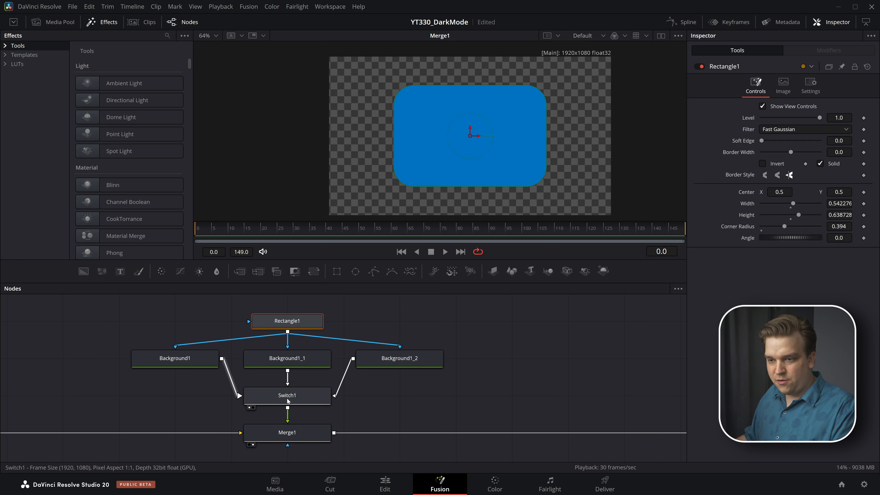
{"action": "left_click", "coordinate": [287, 395]}
{"action": "left_click", "coordinate": [806, 106]}
{"action": "left_click", "coordinate": [836, 106]}
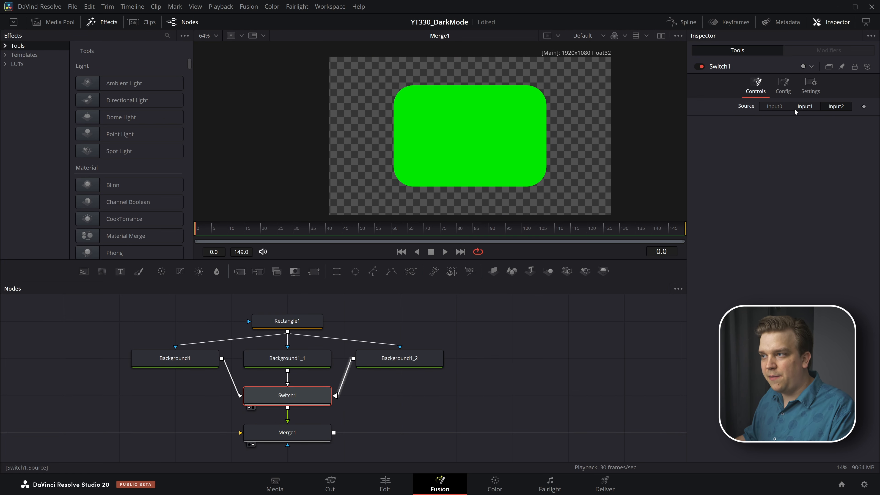
{"action": "left_click", "coordinate": [805, 107]}
{"action": "left_click", "coordinate": [777, 106]}
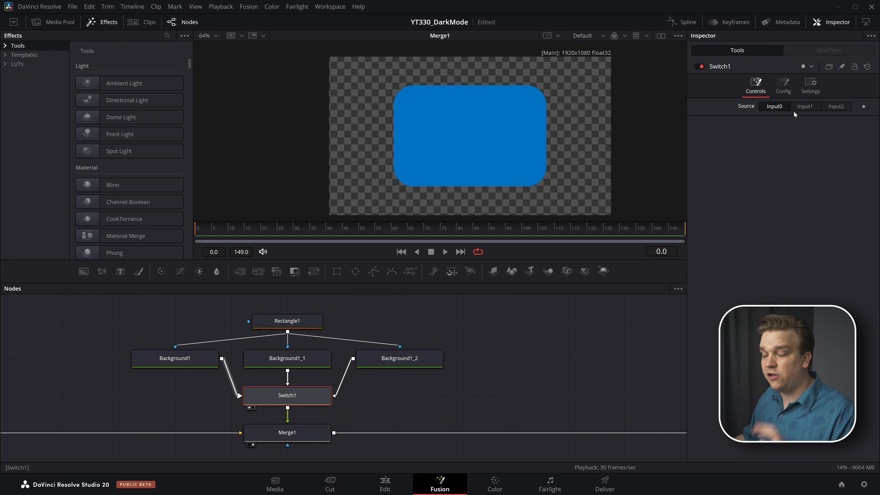
Rename Switch1's three inputs as Preset 1, Preset 2 and Preset 3.
{"action": "left_click", "coordinate": [783, 91]}
{"action": "left_click", "coordinate": [814, 117]}
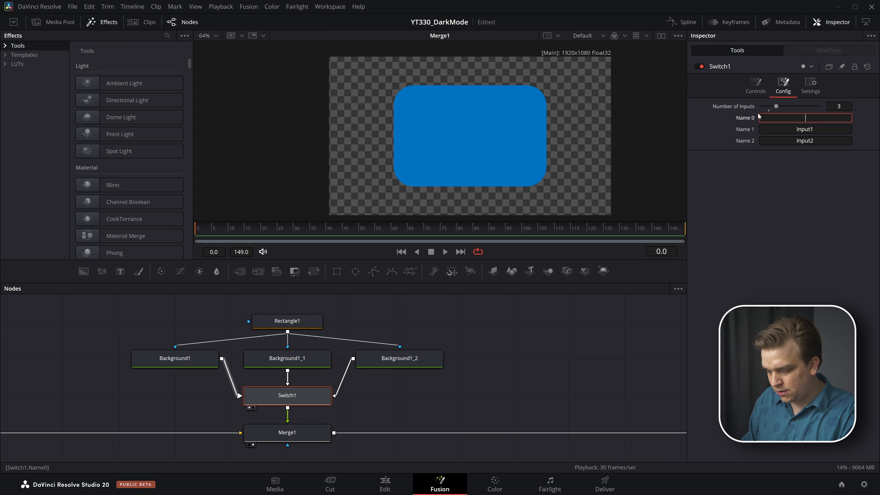
{"action": "key", "text": "Tab"}
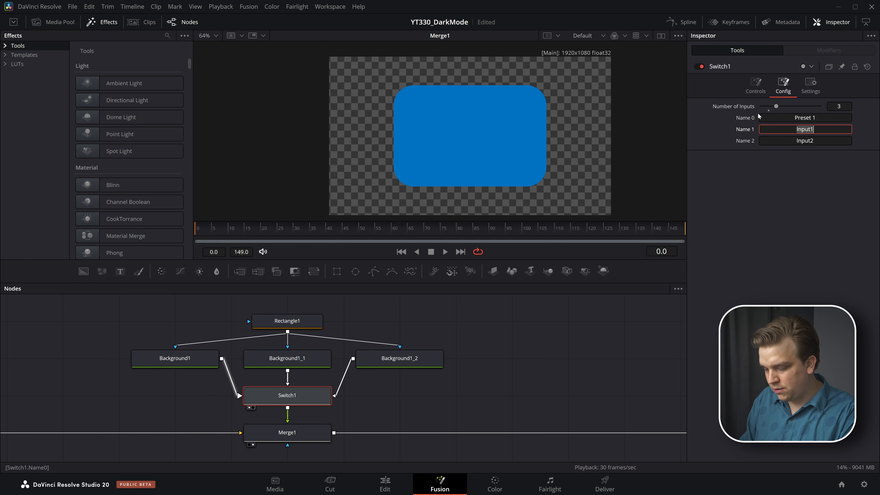
{"action": "type", "text": "Preset 2"}
{"action": "key", "text": "Tab"}
{"action": "type", "text": "Pres"}
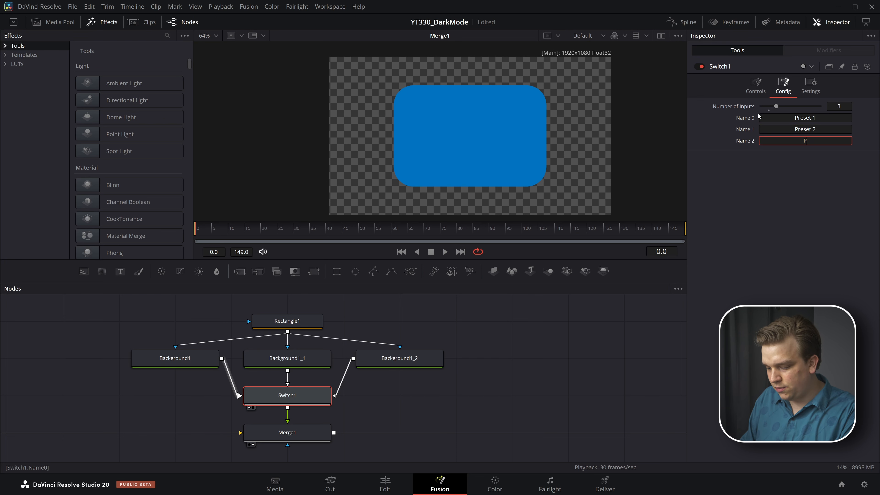
{"action": "type", "text": "et 2"}
{"action": "key", "text": "BackSpace"}
{"action": "type", "text": "3"}
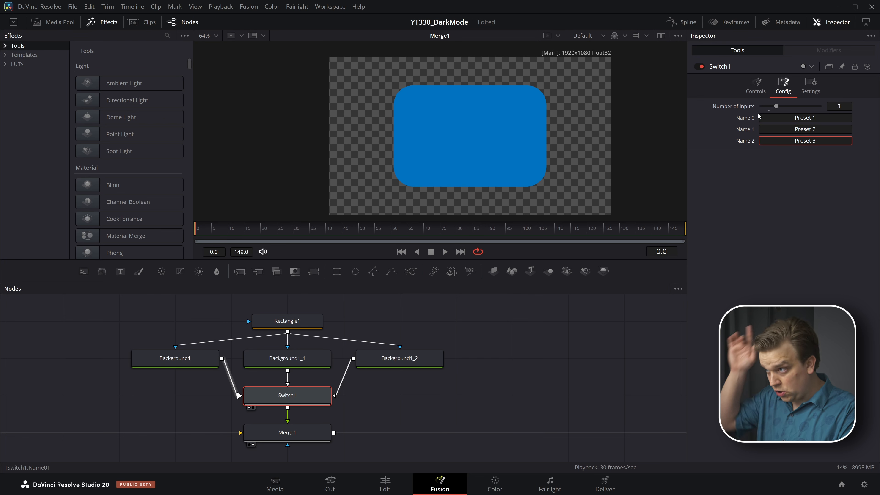
Try Preset 2 and Preset 3 as Switch1's source, and leave it on Preset 2.
{"action": "left_click", "coordinate": [756, 86]}
{"action": "left_click", "coordinate": [799, 109]}
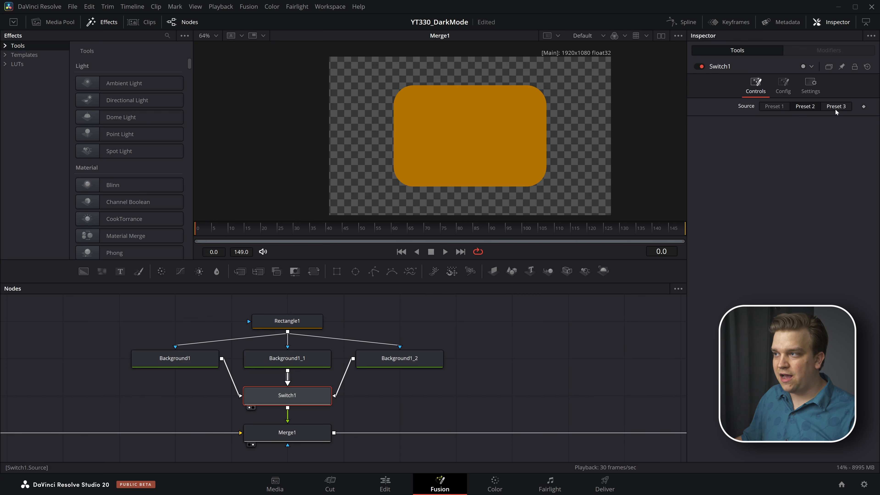
{"action": "left_click", "coordinate": [837, 107]}
{"action": "left_click", "coordinate": [805, 107]}
Move Rectangle1, its three backgrounds, Switch1 and Merge1 as a group closer to NullBG.
{"action": "scroll", "coordinate": [499, 366], "scroll_direction": "down", "scroll_amount": 4}
{"action": "scroll", "coordinate": [360, 368], "scroll_direction": "down", "scroll_amount": 2}
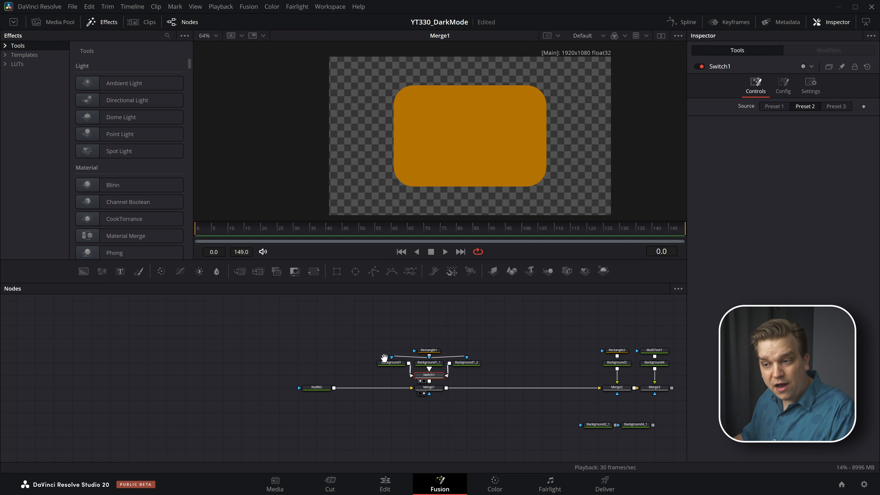
{"action": "left_click_drag", "start_coordinate": [380, 334], "coordinate": [486, 392]}
{"action": "left_click_drag", "start_coordinate": [430, 391], "coordinate": [374, 393]}
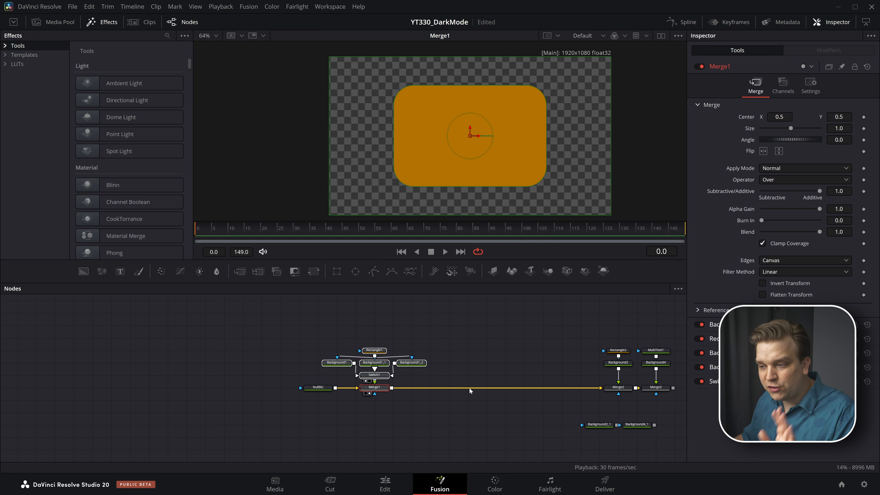
Shift the Merge2 and Merge3 groups closer to Merge1, and line up Background2_1 and Background2_2 beside Background2.
{"action": "left_click_drag", "start_coordinate": [564, 349], "coordinate": [549, 393]}
{"action": "left_click_drag", "start_coordinate": [539, 392], "coordinate": [433, 348]}
{"action": "left_click", "coordinate": [464, 392]}
{"action": "scroll", "coordinate": [434, 349], "scroll_direction": "up", "scroll_amount": 2}
{"action": "left_click_drag", "start_coordinate": [495, 394], "coordinate": [470, 316]}
{"action": "scroll", "coordinate": [471, 368], "scroll_direction": "down", "scroll_amount": 2}
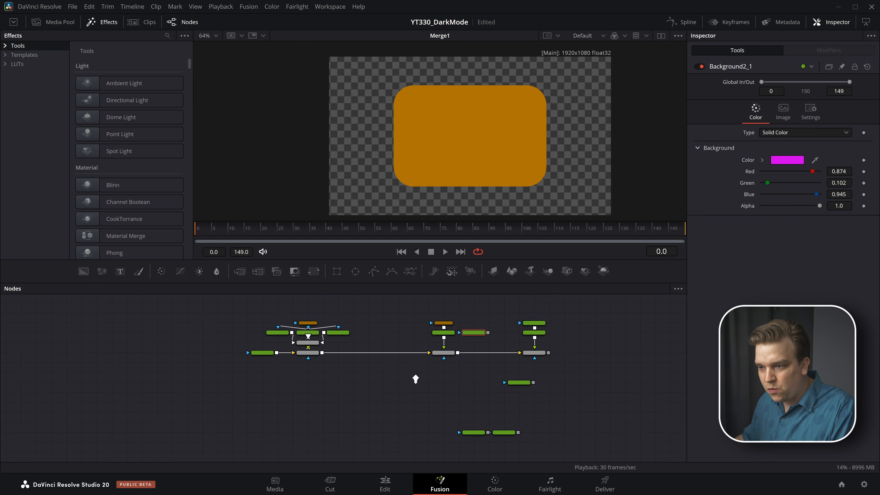
{"action": "left_click_drag", "start_coordinate": [478, 434], "coordinate": [498, 346]}
{"action": "left_click_drag", "start_coordinate": [416, 314], "coordinate": [501, 357]}
{"action": "mouse_move", "coordinate": [482, 344]}
{"action": "left_mouse_down"}
{"action": "mouse_move", "coordinate": [422, 346]}
{"action": "mouse_move", "coordinate": [491, 345]}
{"action": "left_mouse_up"}
Place Rectangle2 above Background2_1, connect its mask to Background2_1 and Background2_2, and save the project.
{"action": "left_click", "coordinate": [423, 322]}
{"action": "scroll", "coordinate": [411, 322], "scroll_direction": "up", "scroll_amount": 2}
{"action": "left_click_drag", "start_coordinate": [376, 326], "coordinate": [415, 341]}
{"action": "scroll", "coordinate": [431, 318], "scroll_direction": "up", "scroll_amount": 2}
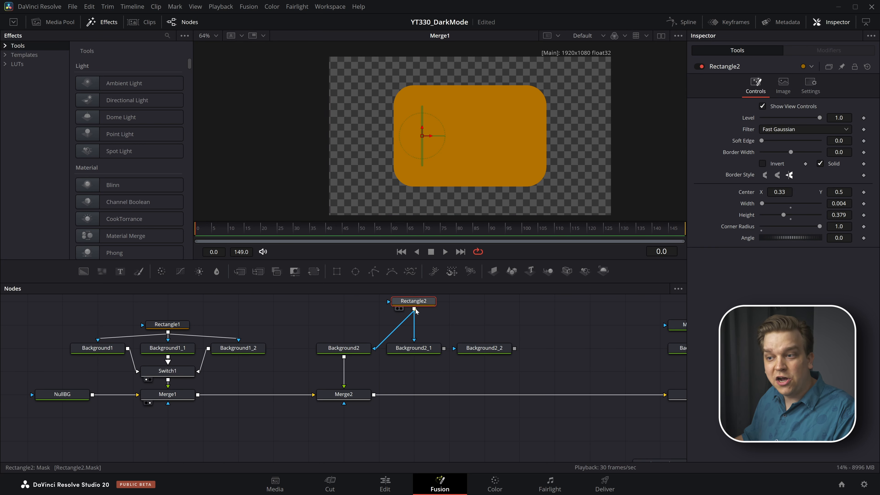
{"action": "left_click_drag", "start_coordinate": [414, 308], "coordinate": [454, 348]}
{"action": "key", "text": "ctrl+s"}
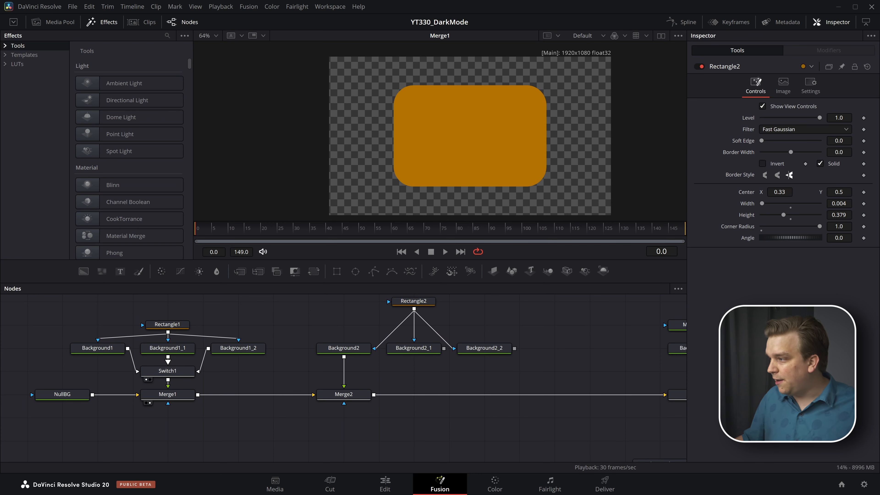
Switch to Coolors in the browser, generate several three-colour palettes for inspiration, and return to Fusion.
{"action": "left_click_drag", "start_coordinate": [423, 210], "coordinate": [422, 1]}
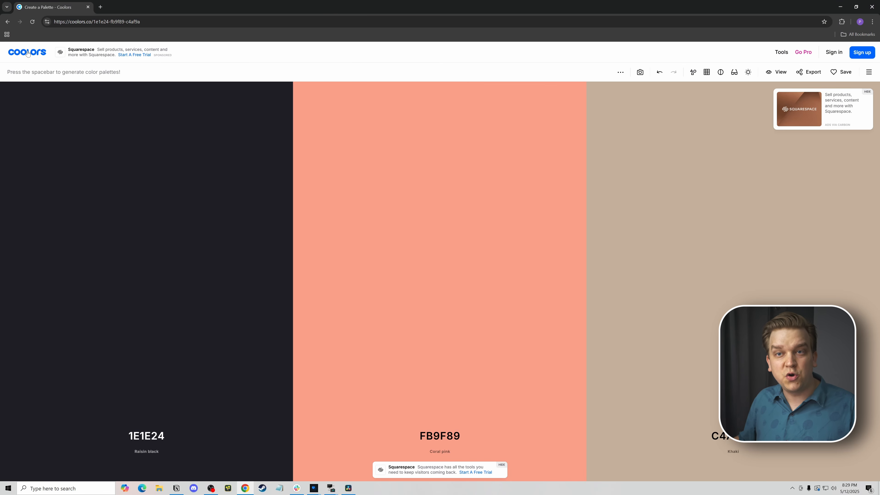
{"action": "key", "text": "space"}
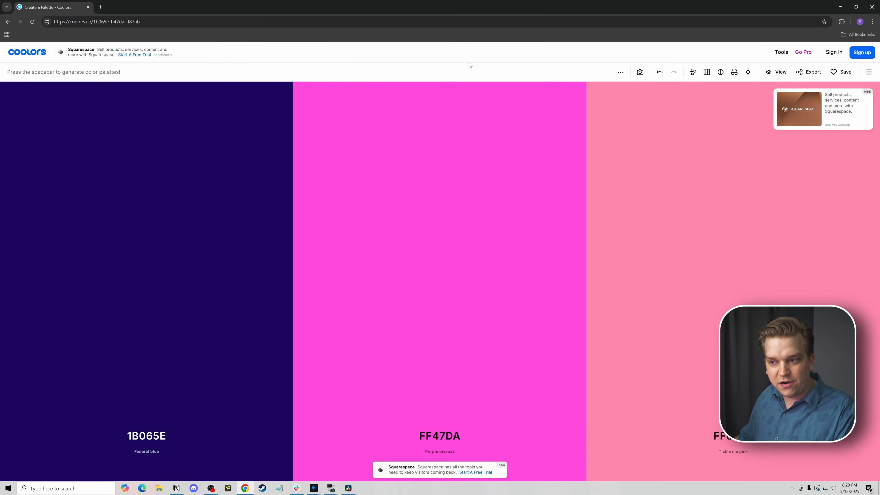
{"action": "key", "text": "space"}
{"action": "key", "text": "space"}
{"action": "key", "text": "space"}
{"action": "key", "text": "space"}
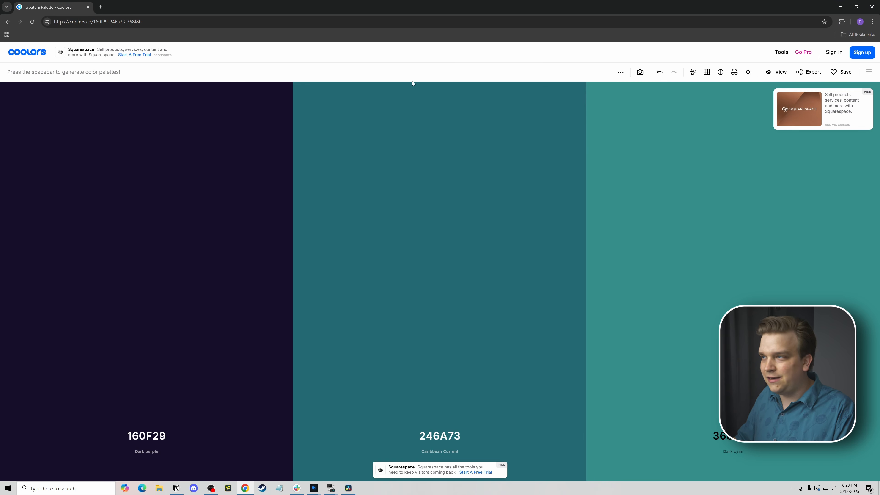
{"action": "left_click", "coordinate": [839, 7]}
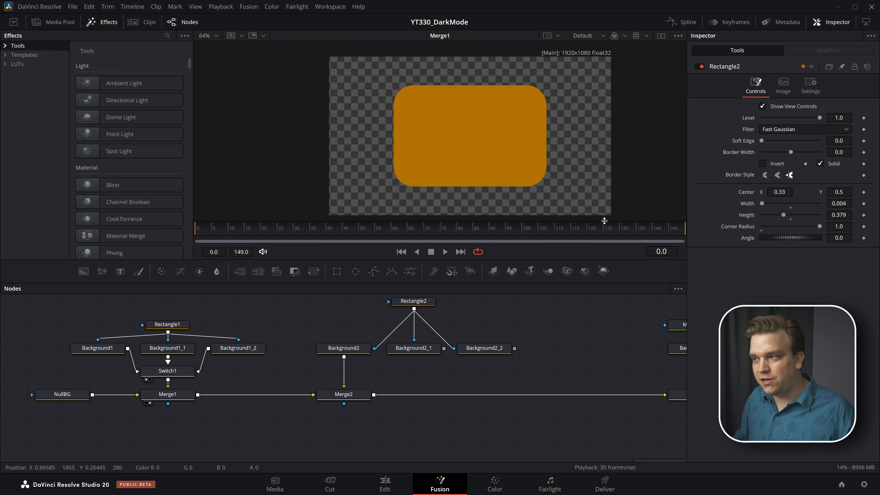
View Background2, Background2_1 and Background2_2 one after another to compare the line's colour versions.
{"action": "left_click", "coordinate": [336, 343]}
{"action": "key", "text": "1"}
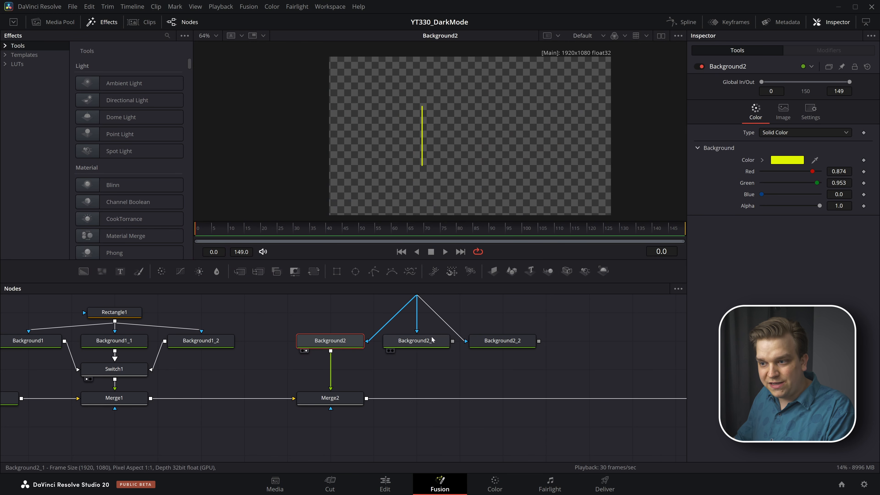
{"action": "left_click", "coordinate": [416, 341]}
{"action": "key", "text": "1"}
{"action": "left_click", "coordinate": [499, 341]}
{"action": "key", "text": "1"}
{"action": "scroll", "coordinate": [403, 371], "scroll_direction": "up", "scroll_amount": 2}
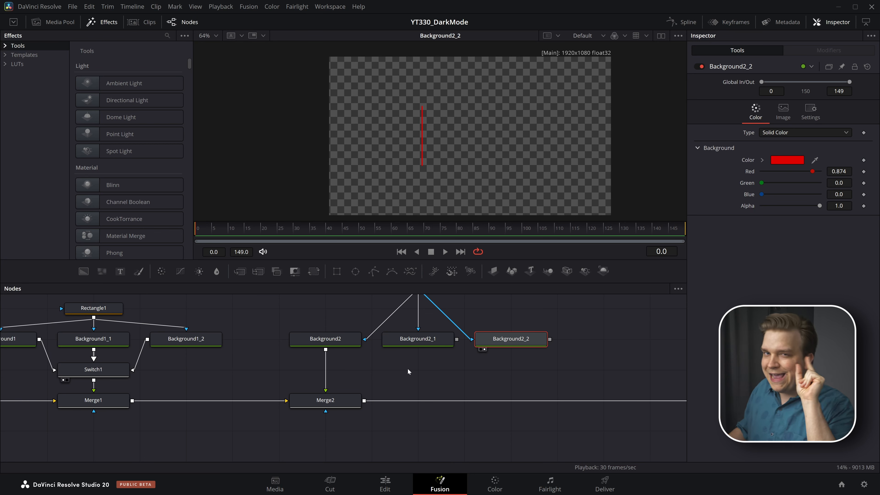
View Switch1 and cycle its source through Preset 1 and Preset 3 back to Preset 2.
{"action": "scroll", "coordinate": [342, 402], "scroll_direction": "down", "scroll_amount": 2}
{"action": "left_click", "coordinate": [186, 381]}
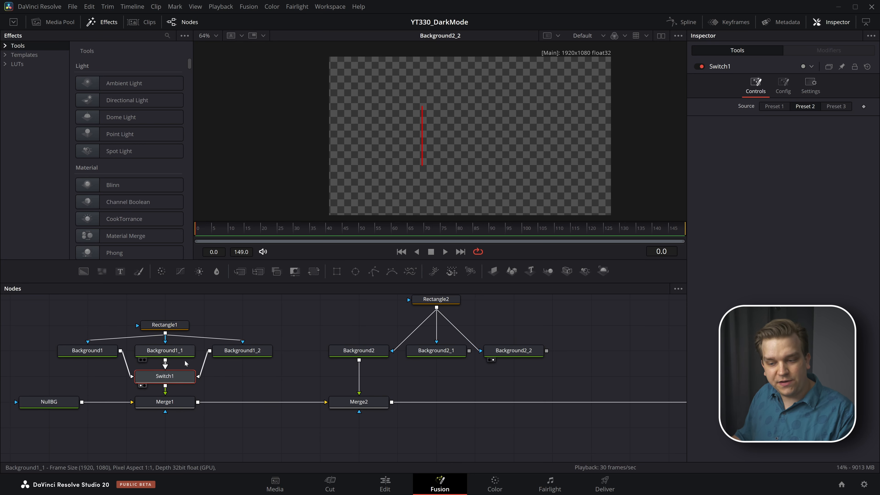
{"action": "key", "text": "1"}
{"action": "left_click", "coordinate": [772, 107]}
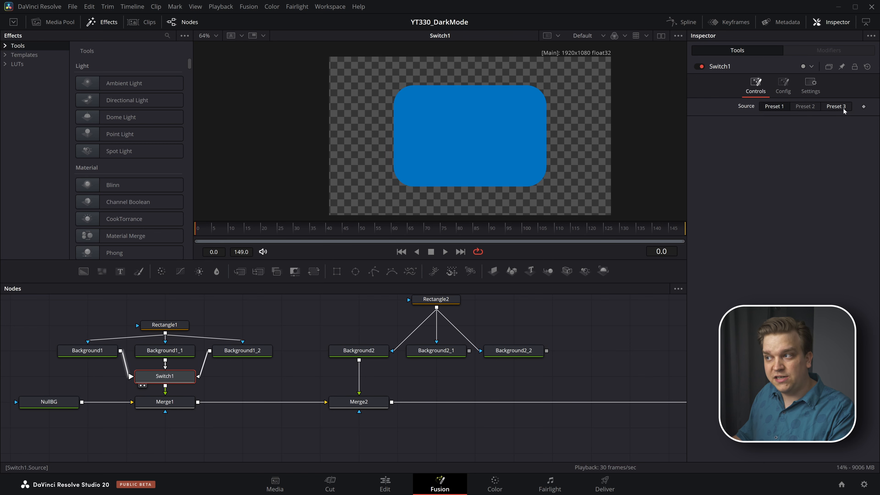
{"action": "left_click", "coordinate": [837, 106]}
{"action": "left_click", "coordinate": [809, 107]}
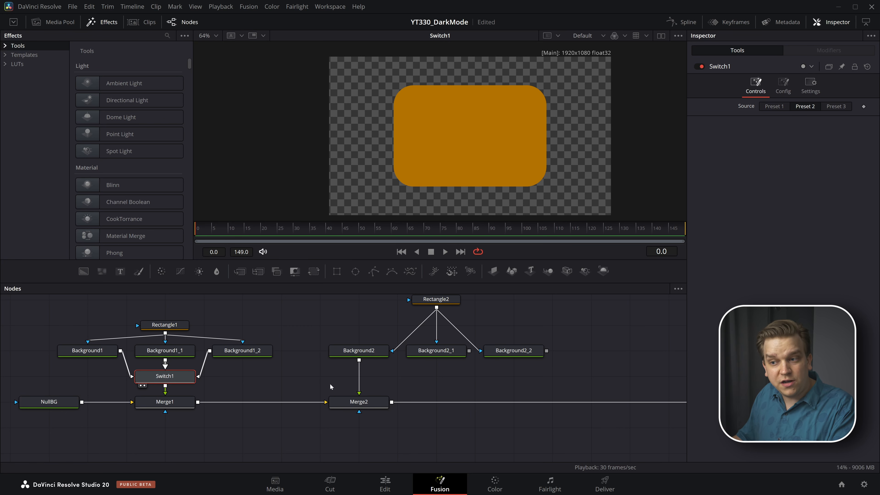
Try pasting a regular copy of Switch1 beside Background2, inspect its source options, and delete the copy.
{"action": "key", "text": "ctrl+v"}
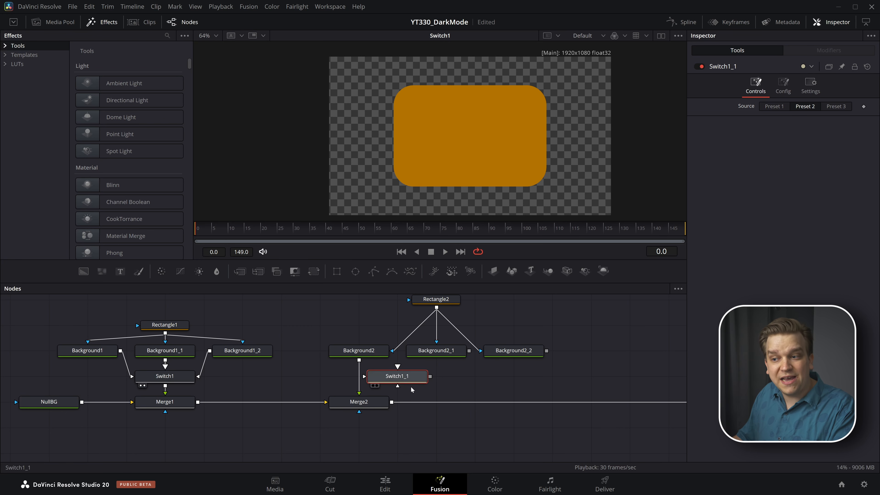
{"action": "right_click", "coordinate": [745, 107]}
{"action": "left_click", "coordinate": [770, 240]}
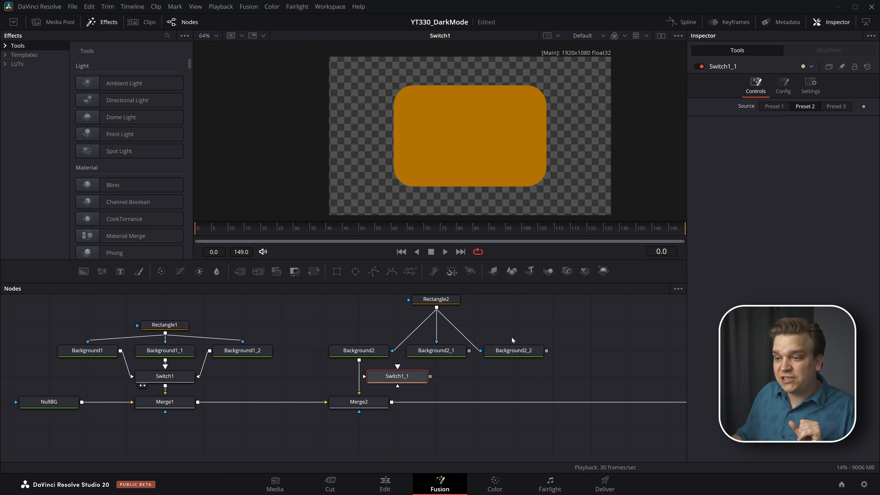
{"action": "key", "text": "Delete"}
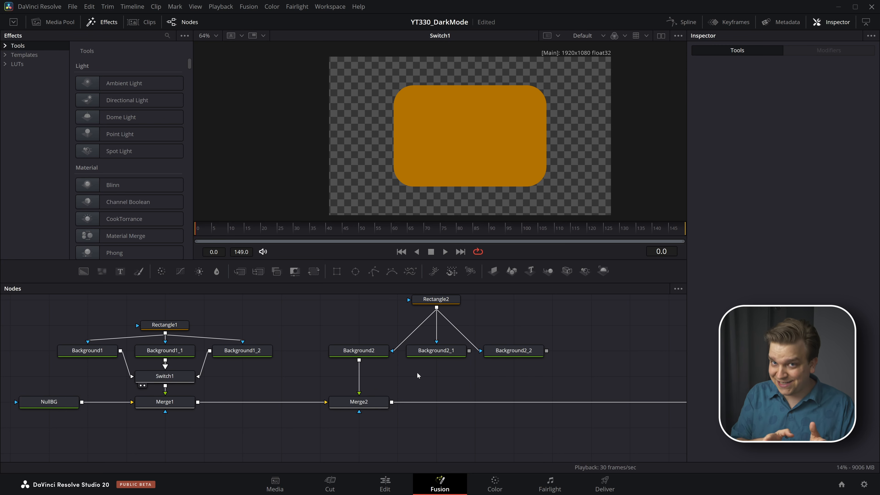
Paste an instance of Switch1 beneath Background2_1.
{"action": "left_click", "coordinate": [188, 379]}
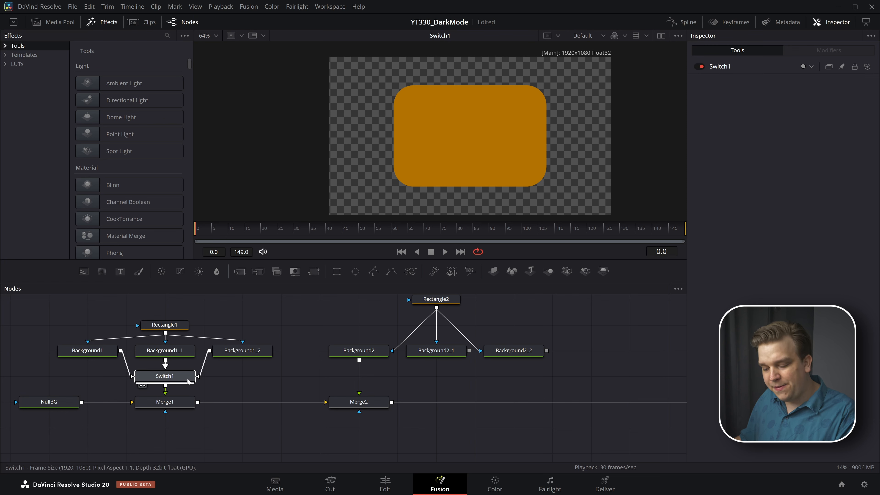
{"action": "left_click", "coordinate": [435, 384]}
{"action": "key", "text": "ctrl+shift+v"}
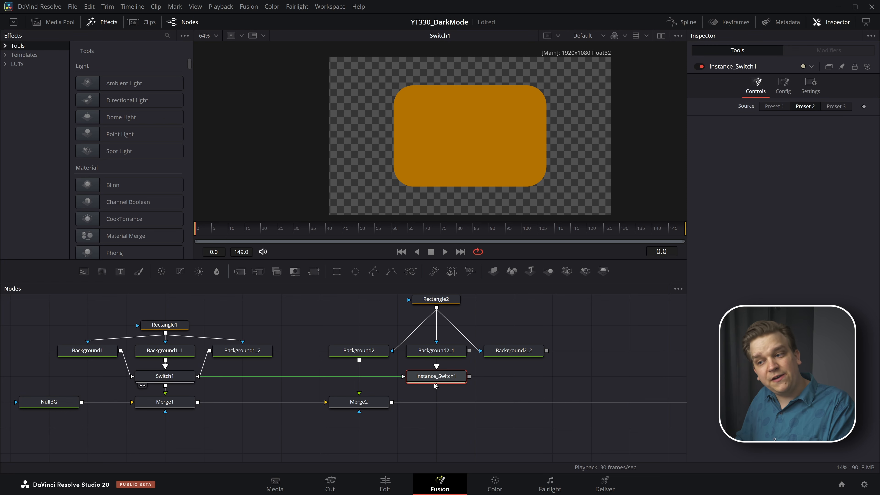
{"action": "scroll", "coordinate": [520, 380], "scroll_direction": "up", "scroll_amount": 1}
{"action": "scroll", "coordinate": [520, 381], "scroll_direction": "up", "scroll_amount": 1}
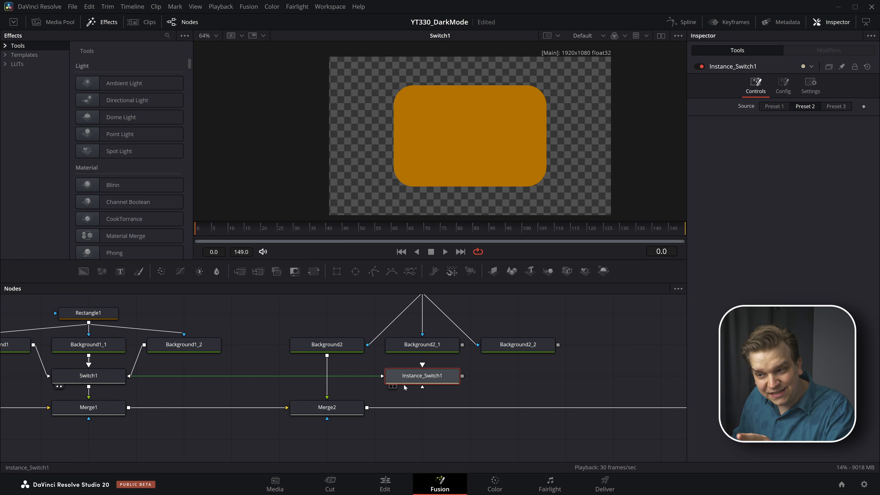
{"action": "mouse_move", "coordinate": [405, 388]}
{"action": "left_mouse_down"}
{"action": "mouse_move", "coordinate": [417, 386]}
{"action": "mouse_move", "coordinate": [364, 397]}
{"action": "mouse_move", "coordinate": [168, 384]}
{"action": "mouse_move", "coordinate": [414, 384]}
{"action": "left_mouse_up"}
{"action": "scroll", "coordinate": [277, 388], "scroll_direction": "up", "scroll_amount": 3}
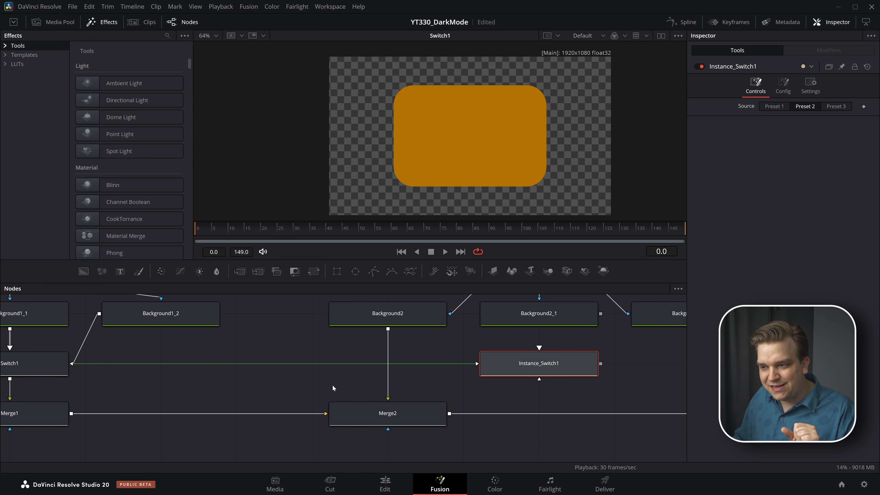
Connect Background2, Background2_1 and Background2_2 to Instance_Switch1, and feed it into Merge2's foreground in place of Background2.
{"action": "scroll", "coordinate": [435, 376], "scroll_direction": "down", "scroll_amount": 3}
{"action": "left_click_drag", "start_coordinate": [374, 350], "coordinate": [447, 376]}
{"action": "left_click_drag", "start_coordinate": [510, 342], "coordinate": [461, 368]}
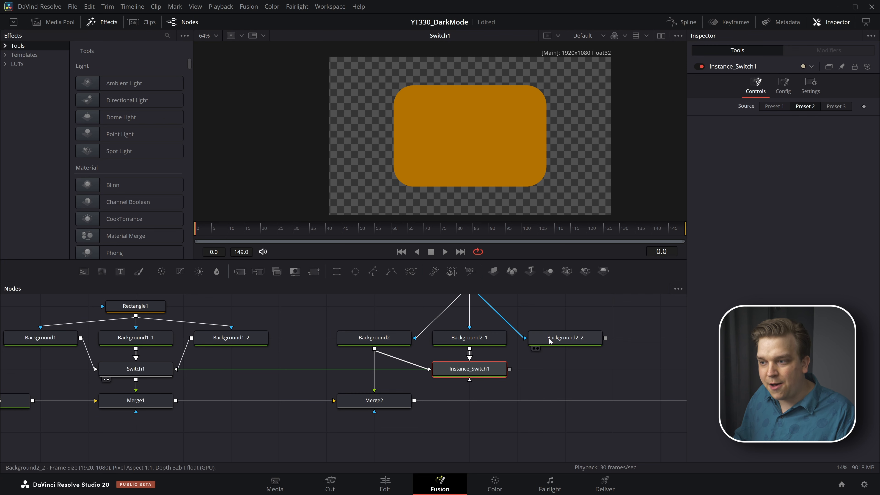
{"action": "left_click_drag", "start_coordinate": [606, 338], "coordinate": [470, 400]}
{"action": "scroll", "coordinate": [557, 176], "scroll_direction": "down", "scroll_amount": 2}
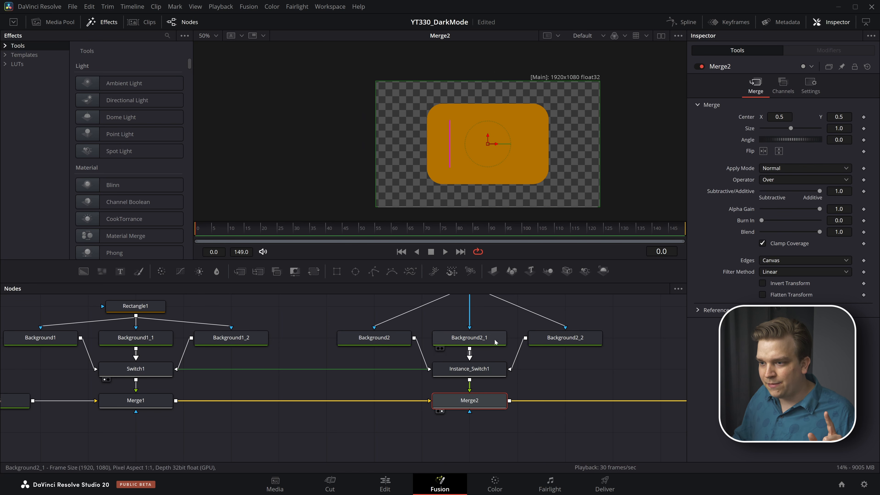
Cycle Switch1's source through all three presets, ending on Preset 2, to check the linked box and line colours in Merge2.
{"action": "left_click", "coordinate": [164, 372]}
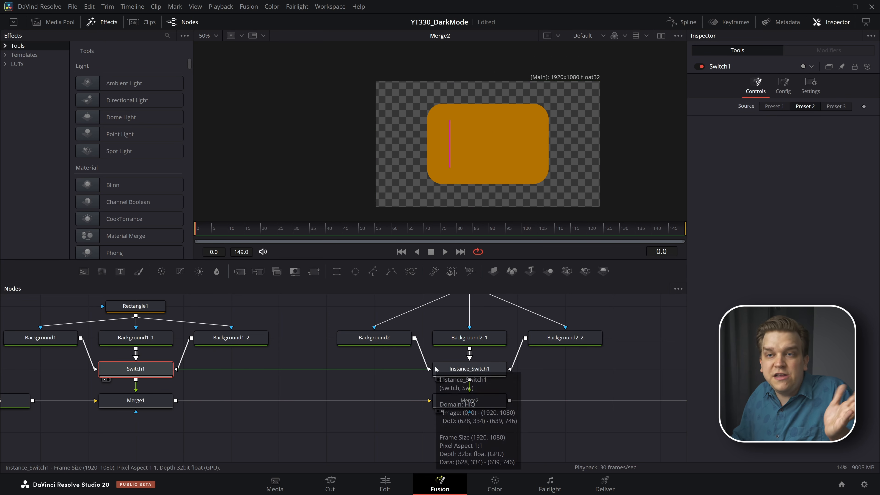
{"action": "left_click", "coordinate": [823, 105]}
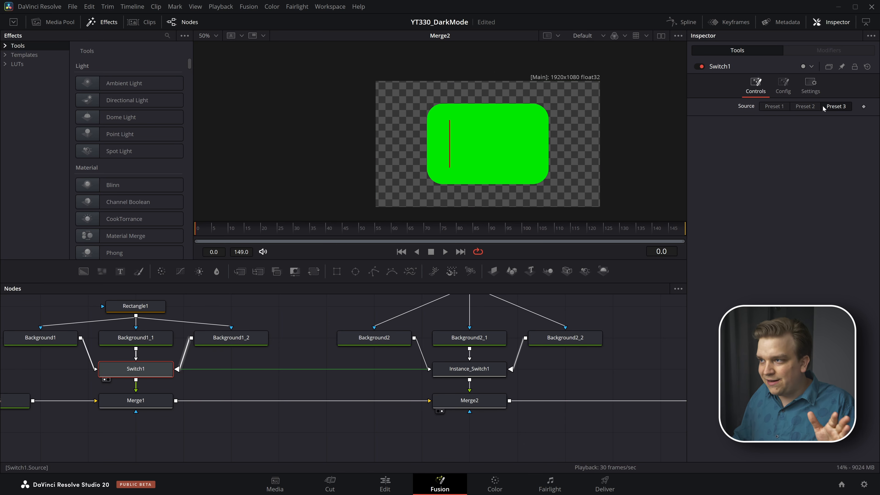
{"action": "left_click", "coordinate": [808, 108]}
{"action": "left_click", "coordinate": [772, 107]}
{"action": "left_click", "coordinate": [797, 108]}
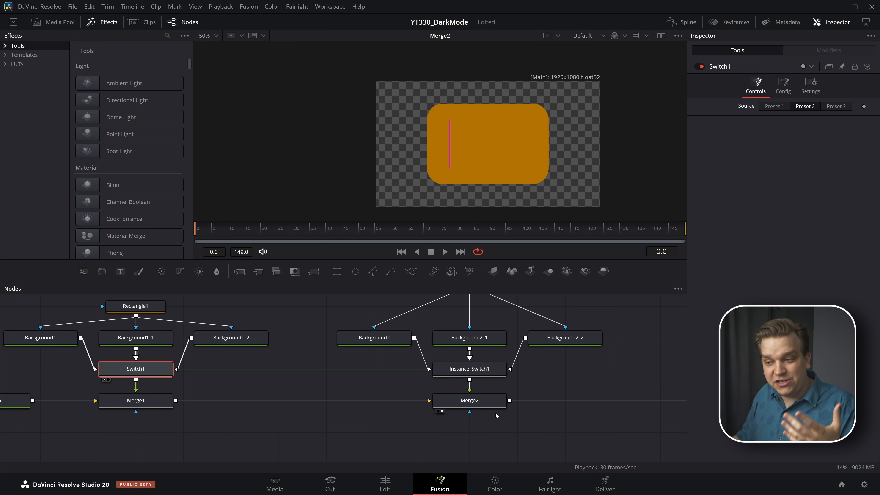
{"action": "left_click", "coordinate": [777, 106]}
{"action": "left_click", "coordinate": [806, 107]}
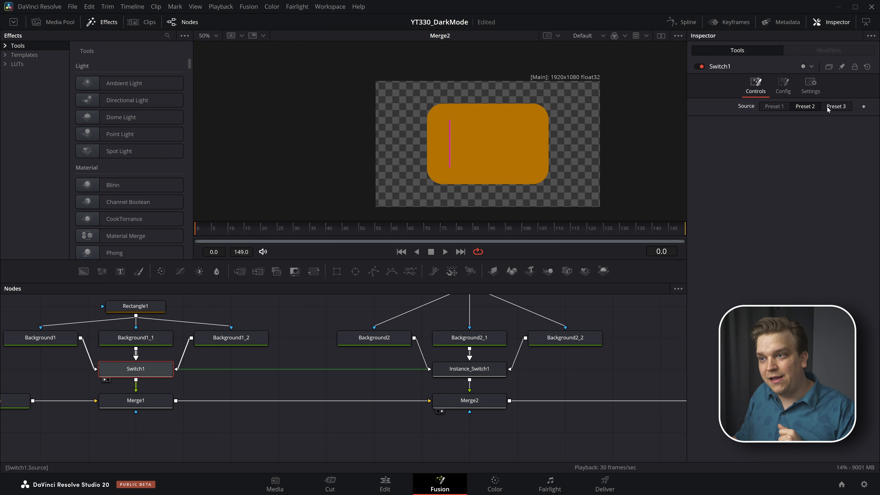
Set Switch1's source to Preset 3, and place Background4_1 and Background4_2 in a row beside Background4.
{"action": "left_click", "coordinate": [829, 108]}
{"action": "left_click_drag", "start_coordinate": [579, 345], "coordinate": [360, 338]}
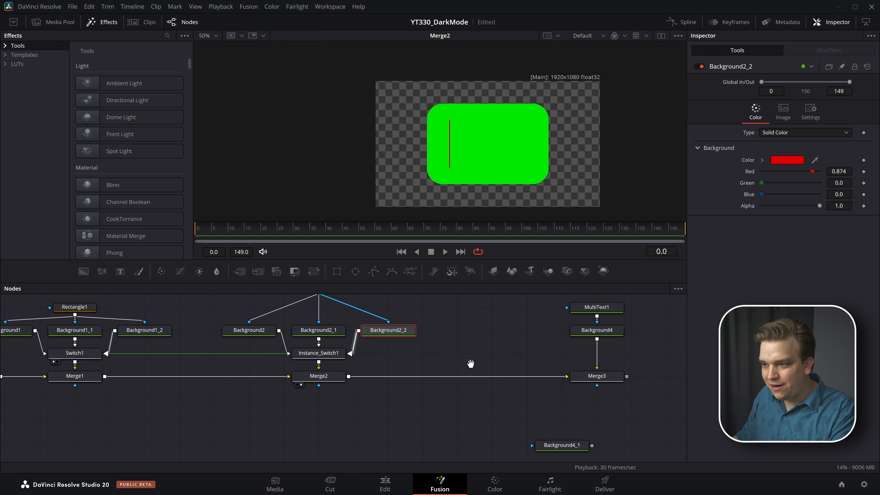
{"action": "left_click_drag", "start_coordinate": [472, 363], "coordinate": [420, 338]}
{"action": "scroll", "coordinate": [416, 338], "scroll_direction": "down", "scroll_amount": 3}
{"action": "left_click_drag", "start_coordinate": [465, 408], "coordinate": [540, 343]}
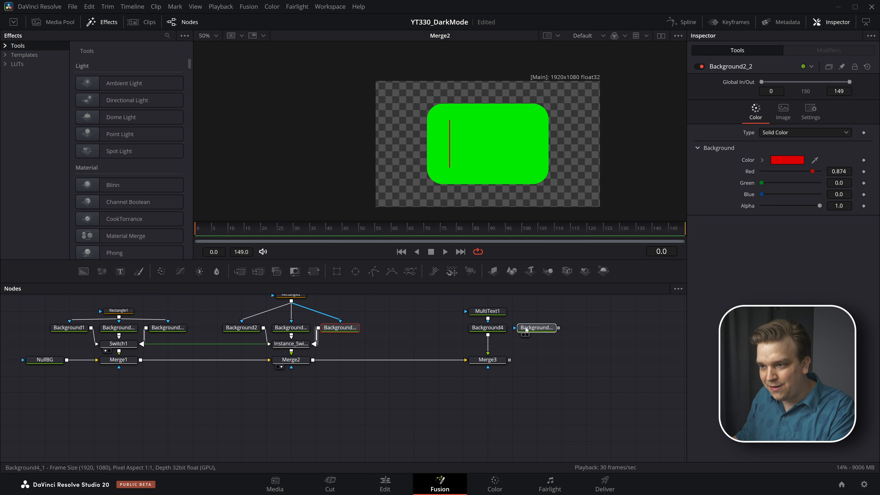
{"action": "scroll", "coordinate": [506, 423], "scroll_direction": "down", "scroll_amount": 3}
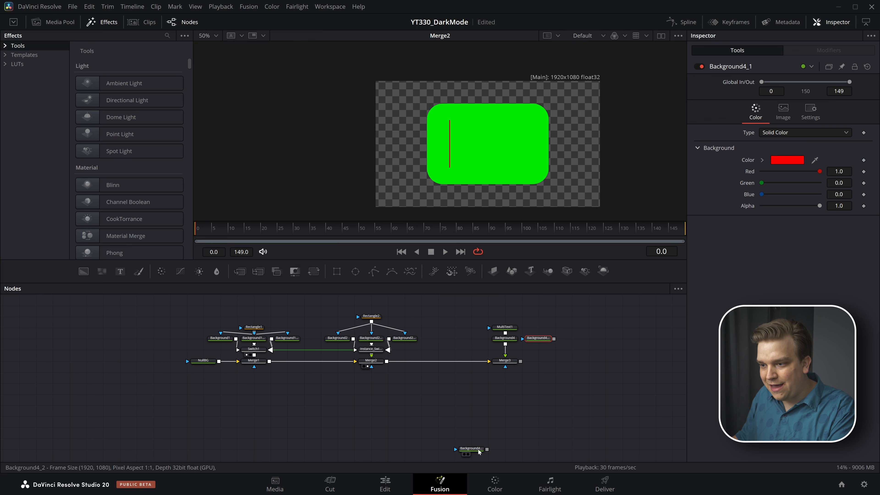
{"action": "left_click_drag", "start_coordinate": [470, 453], "coordinate": [572, 347]}
Connect MultiText1 to the effect masks of Background4_1 and Background4_2, and center MultiText1 above Background4_1.
{"action": "scroll", "coordinate": [640, 304], "scroll_direction": "up", "scroll_amount": 3}
{"action": "scroll", "coordinate": [641, 304], "scroll_direction": "up", "scroll_amount": 2}
{"action": "left_click_drag", "start_coordinate": [433, 380], "coordinate": [459, 348]}
{"action": "left_click_drag", "start_coordinate": [394, 328], "coordinate": [535, 346]}
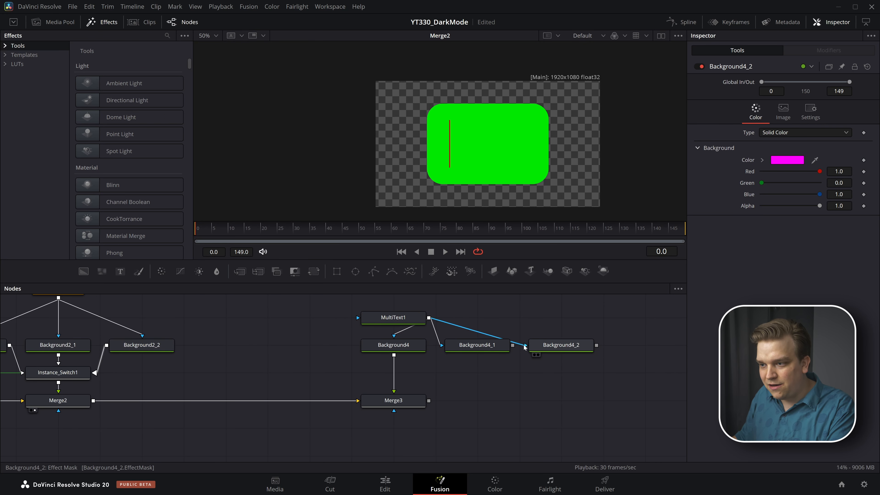
{"action": "scroll", "coordinate": [215, 388], "scroll_direction": "down", "scroll_amount": 2}
{"action": "scroll", "coordinate": [387, 361], "scroll_direction": "down", "scroll_amount": 2}
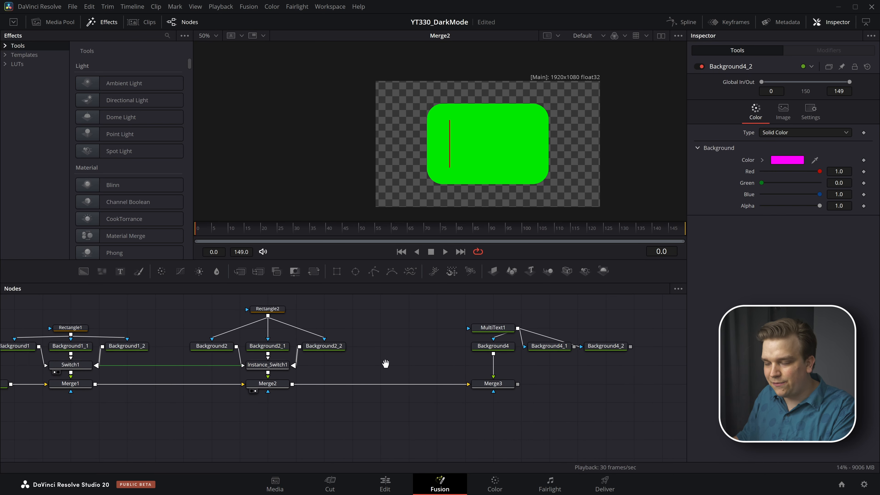
{"action": "scroll", "coordinate": [551, 369], "scroll_direction": "down", "scroll_amount": 2}
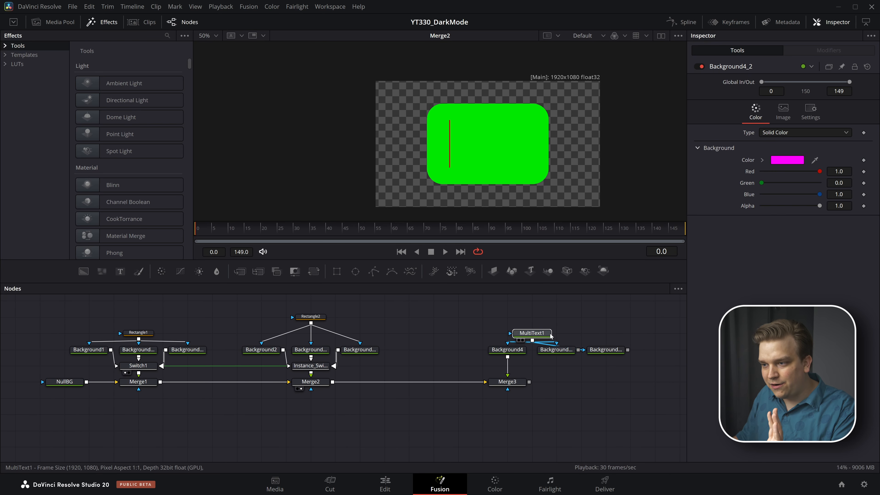
{"action": "left_click", "coordinate": [530, 334]}
Copy Switch1 and paste an instance of it beneath Background4_1.
{"action": "left_click", "coordinate": [176, 362]}
{"action": "key", "text": "ctrl+c"}
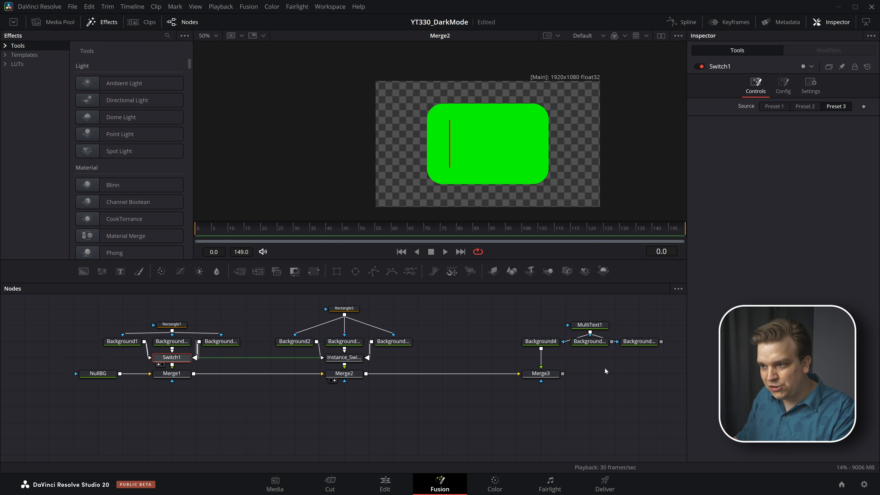
{"action": "left_click", "coordinate": [591, 364]}
{"action": "key", "text": "ctrl+shift+v"}
{"action": "scroll", "coordinate": [562, 389], "scroll_direction": "up", "scroll_amount": 3}
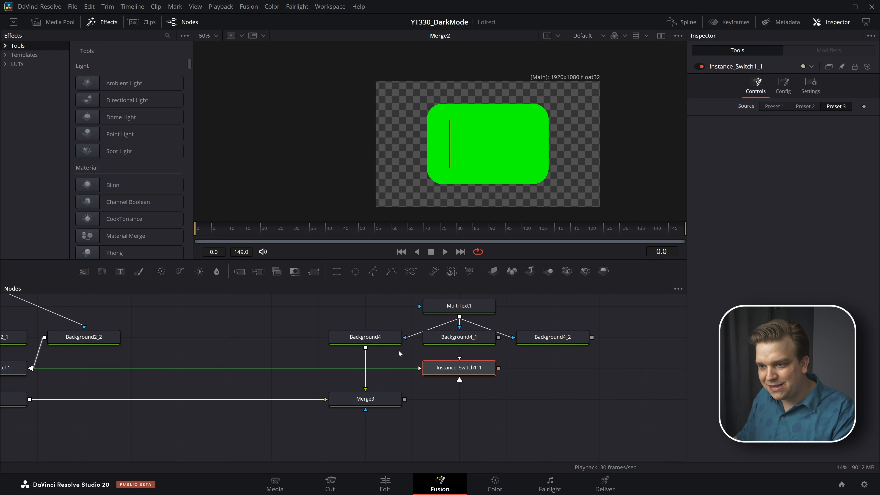
Connect Background4, Background4_1 and Background4_2 to Instance_Switch1_1, feed it into Merge3's foreground, and view Merge3.
{"action": "left_click_drag", "start_coordinate": [366, 348], "coordinate": [459, 364]}
{"action": "left_click_drag", "start_coordinate": [592, 337], "coordinate": [467, 396]}
{"action": "key", "text": "1"}
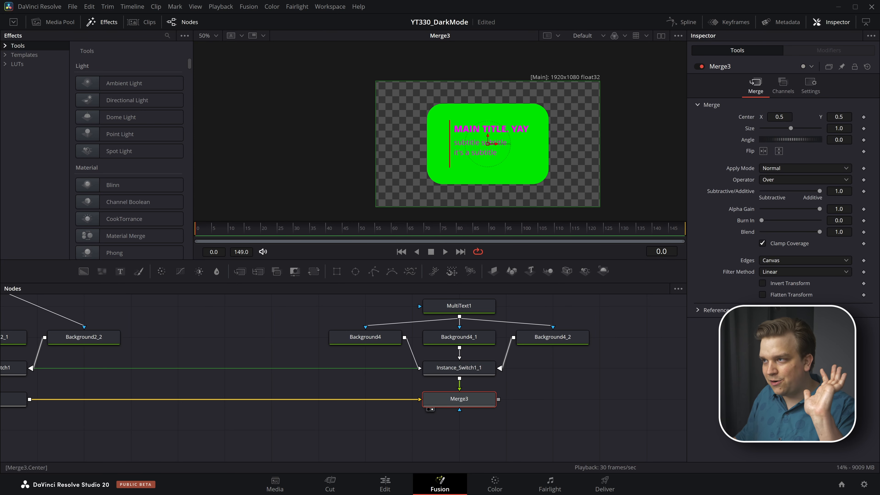
Cycle Instance_Switch1_1's source through all three presets, ending on Preset 2, to check the box, line and text colours.
{"action": "left_click", "coordinate": [452, 371]}
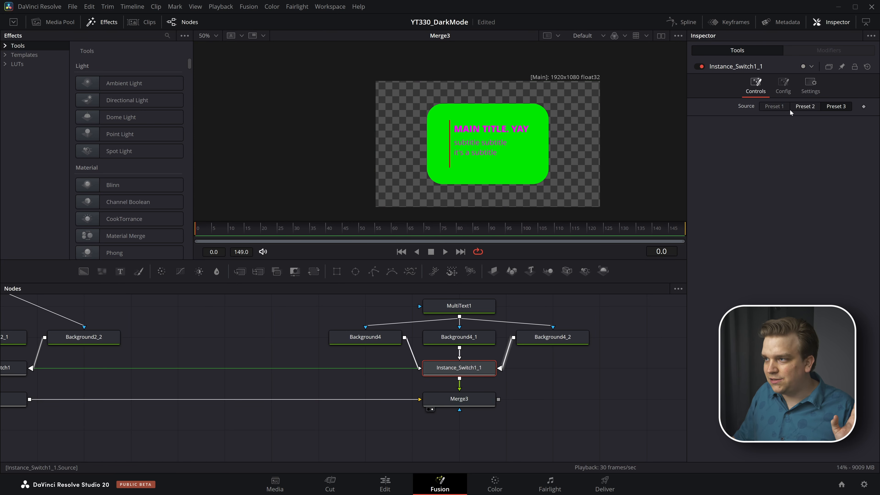
{"action": "left_click", "coordinate": [784, 107]}
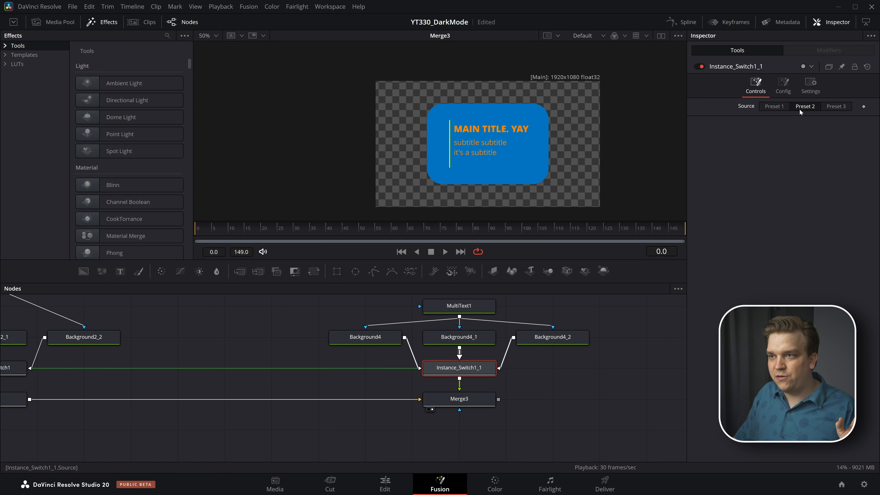
{"action": "left_click", "coordinate": [812, 109]}
{"action": "left_click", "coordinate": [829, 106]}
{"action": "left_click", "coordinate": [780, 107]}
{"action": "left_click", "coordinate": [795, 108]}
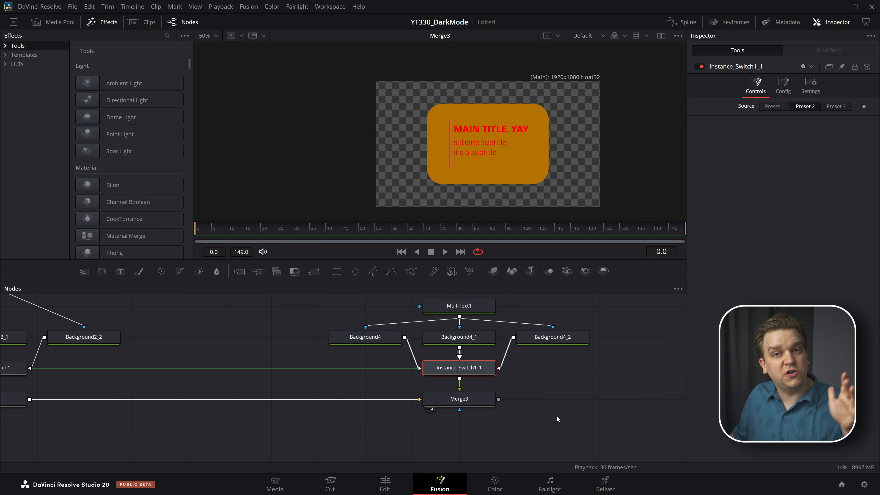
Append "asdasdasd" to the second line of Text 2 in MultiText1.
{"action": "scroll", "coordinate": [454, 314], "scroll_direction": "up", "scroll_amount": 1}
{"action": "left_click", "coordinate": [454, 315]}
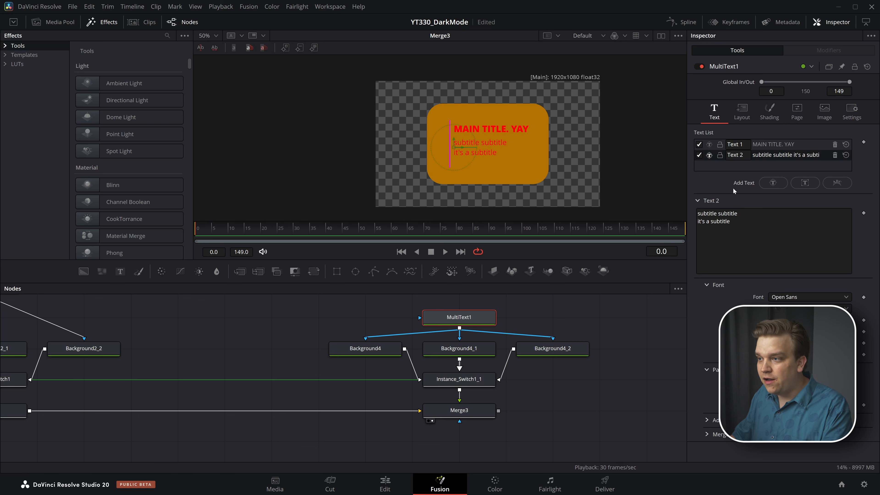
{"action": "type", "text": "asdasdasd"}
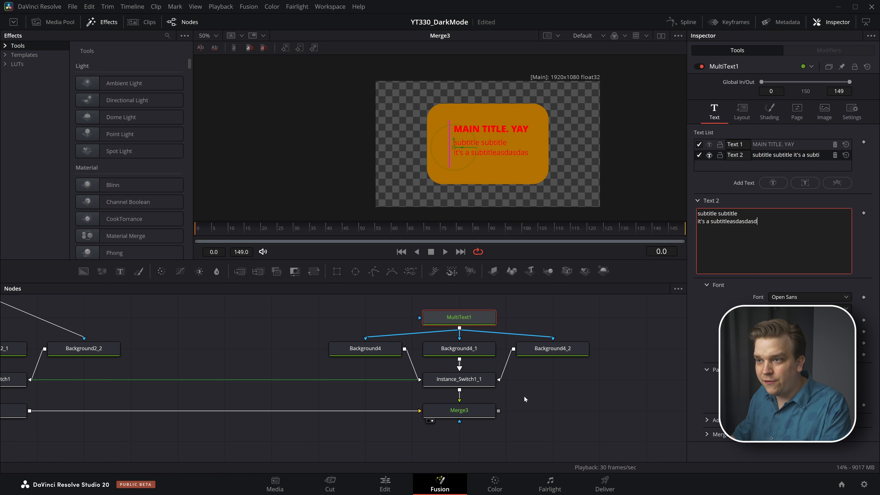
Switch Instance_Switch1_1 to Preset 1, Preset 3 and back to Preset 2 to check the edited subtitle in each preset.
{"action": "left_click", "coordinate": [483, 415]}
{"action": "left_click", "coordinate": [456, 385]}
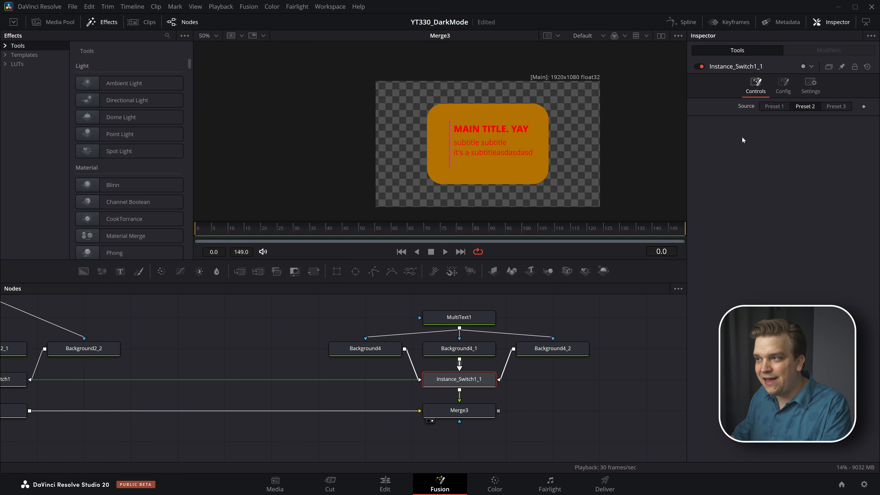
{"action": "left_click", "coordinate": [773, 107]}
{"action": "left_click", "coordinate": [836, 106]}
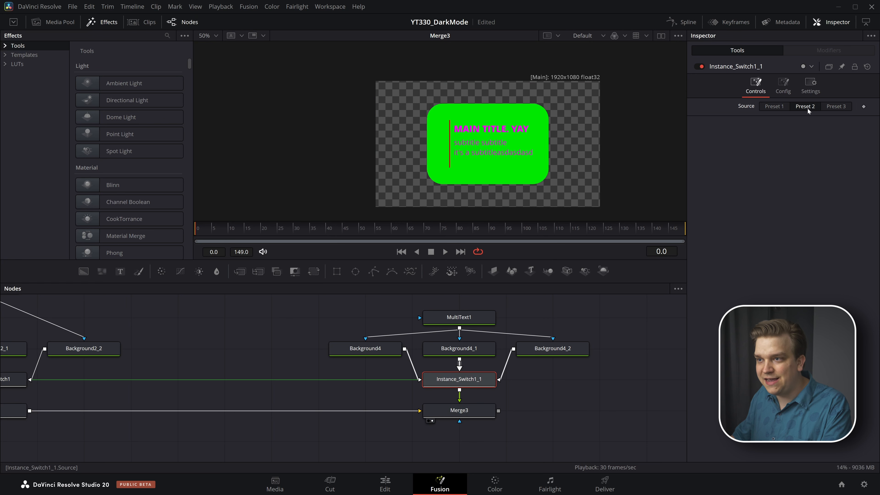
{"action": "left_click", "coordinate": [806, 107]}
Widen the vertical line by setting Rectangle2's width to about 0.021.
{"action": "scroll", "coordinate": [257, 339], "scroll_direction": "left", "scroll_amount": 6}
{"action": "left_click", "coordinate": [214, 334]}
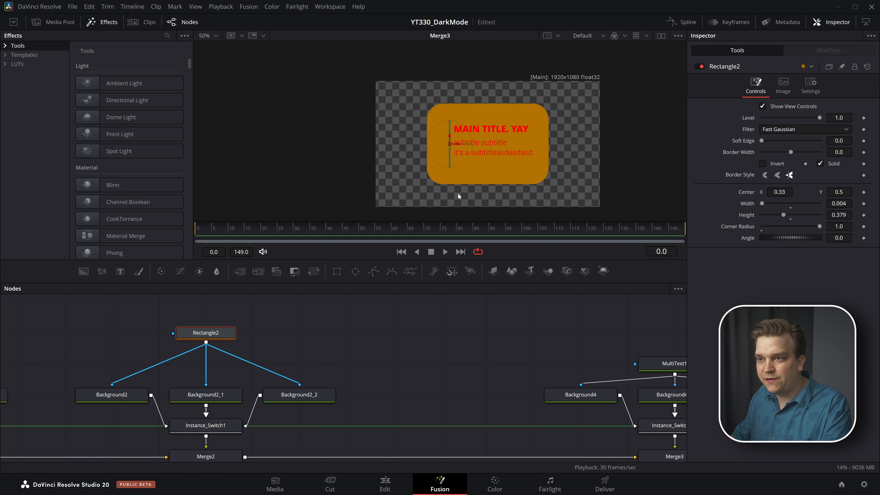
{"action": "left_click_drag", "start_coordinate": [840, 203], "coordinate": [852, 203]}
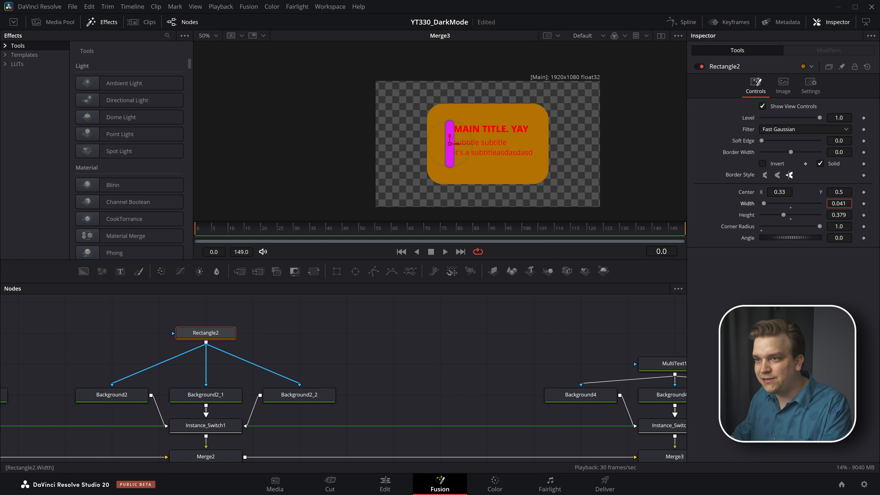
Switch Instance_Switch1's source through Preset 1, Preset 2 and Preset 3 to check the widened line in each preset.
{"action": "scroll", "coordinate": [257, 347], "scroll_direction": "down", "scroll_amount": 3}
{"action": "scroll", "coordinate": [257, 346], "scroll_direction": "right", "scroll_amount": 3}
{"action": "left_click", "coordinate": [164, 386]}
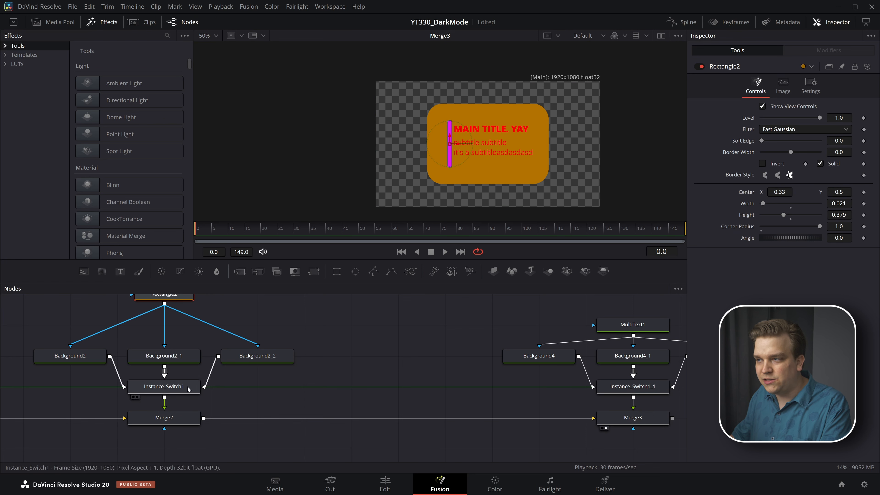
{"action": "left_click", "coordinate": [773, 107]}
{"action": "left_click", "coordinate": [801, 107]}
{"action": "left_click", "coordinate": [832, 107]}
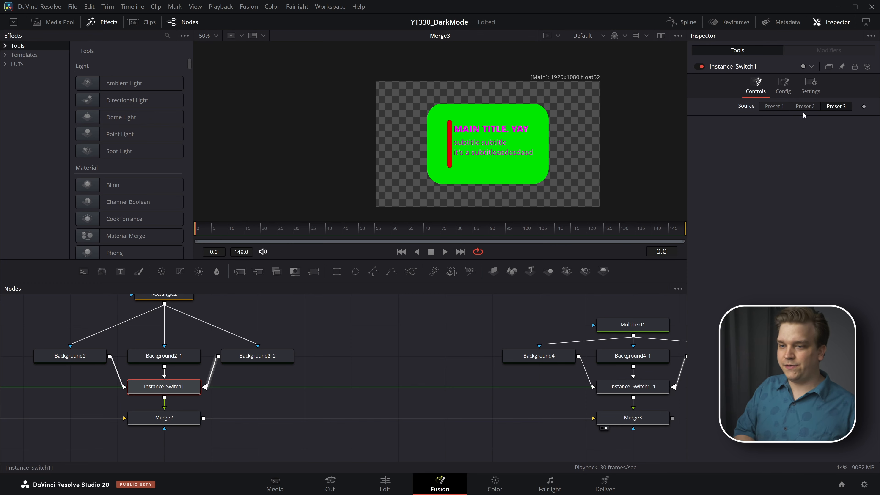
Line up Rectangle1, Rectangle2 and MultiText1 at the same height above their backgrounds, and save the project.
{"action": "scroll", "coordinate": [445, 350], "scroll_direction": "down", "scroll_amount": 3}
{"action": "left_click_drag", "start_coordinate": [442, 316], "coordinate": [469, 385]}
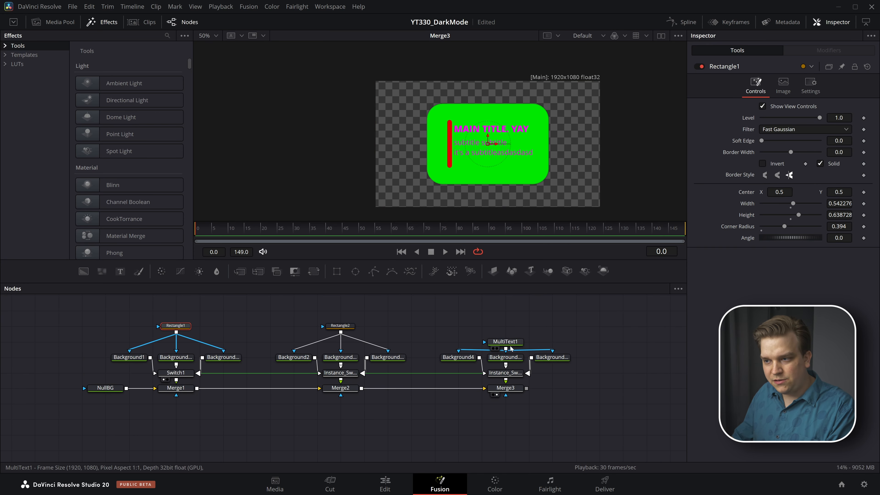
{"action": "left_click_drag", "start_coordinate": [506, 343], "coordinate": [507, 327]}
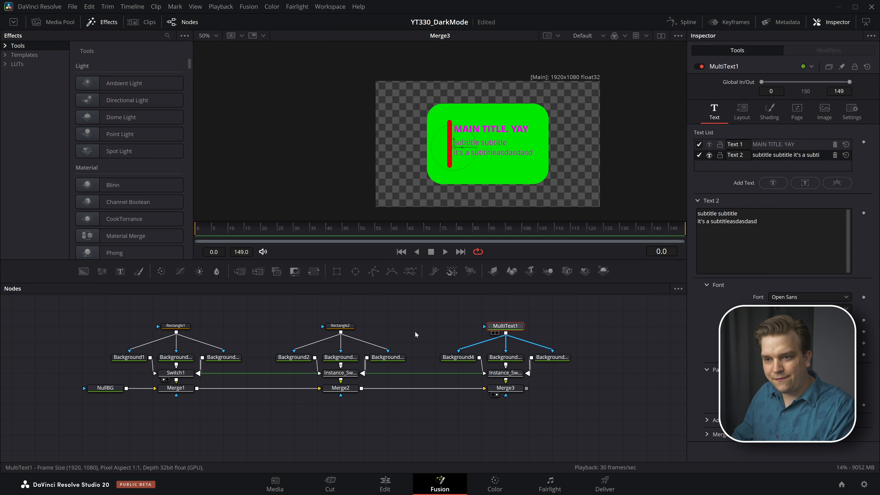
{"action": "left_click_drag", "start_coordinate": [246, 306], "coordinate": [156, 369]}
{"action": "scroll", "coordinate": [352, 423], "scroll_direction": "up", "scroll_amount": 3}
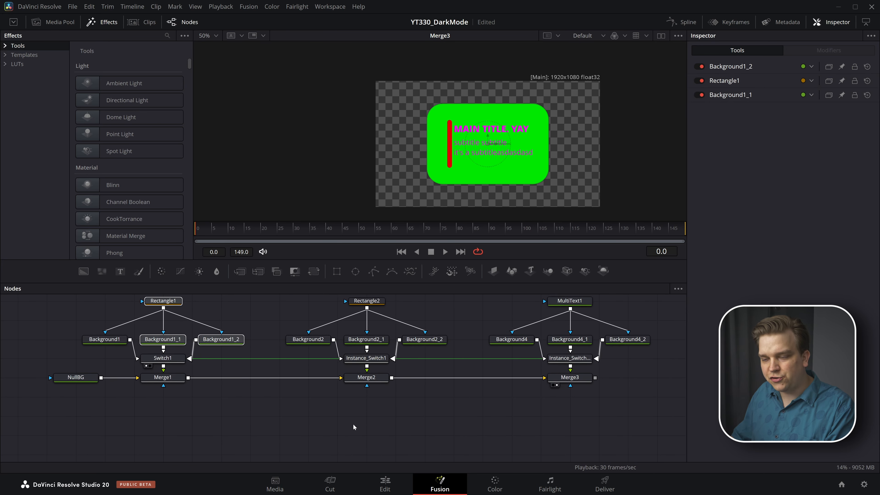
{"action": "key", "text": "ctrl+s"}
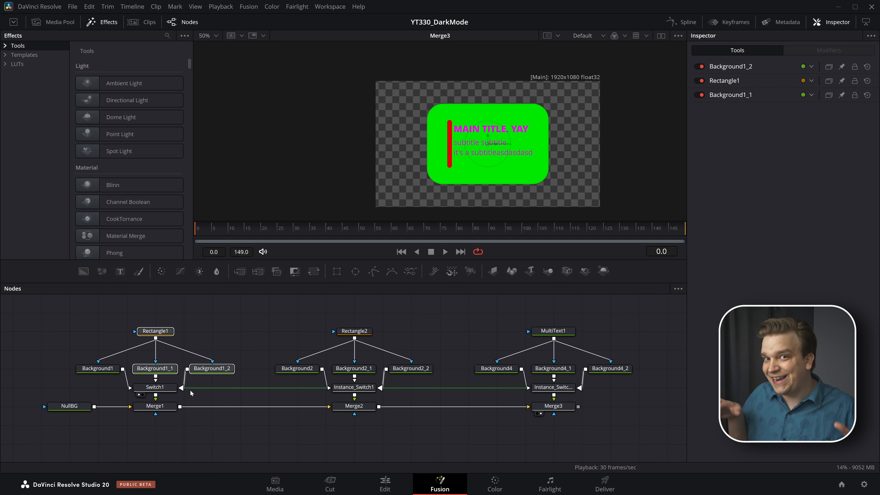
{"action": "scroll", "coordinate": [426, 321], "scroll_direction": "up", "scroll_amount": 1}
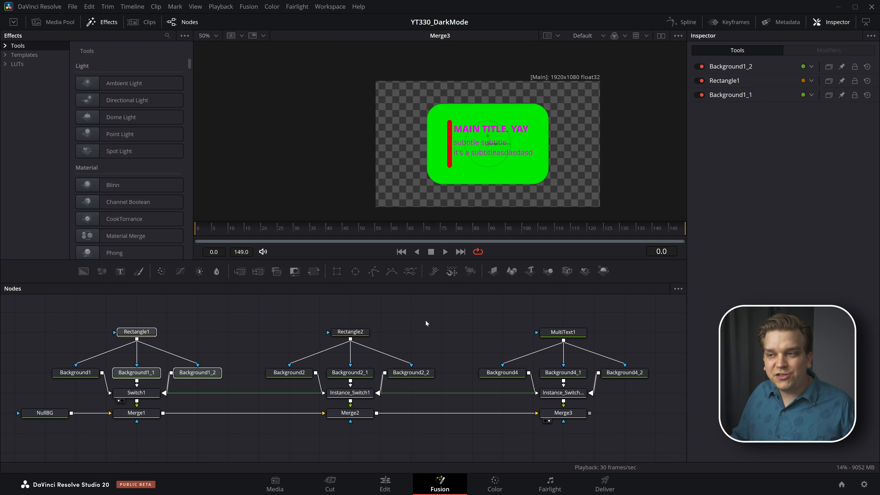
{"action": "scroll", "coordinate": [364, 216], "scroll_direction": "up", "scroll_amount": 5}
{"action": "left_click_drag", "start_coordinate": [461, 191], "coordinate": [369, 208]}
{"action": "scroll", "coordinate": [429, 350], "scroll_direction": "down", "scroll_amount": 2}
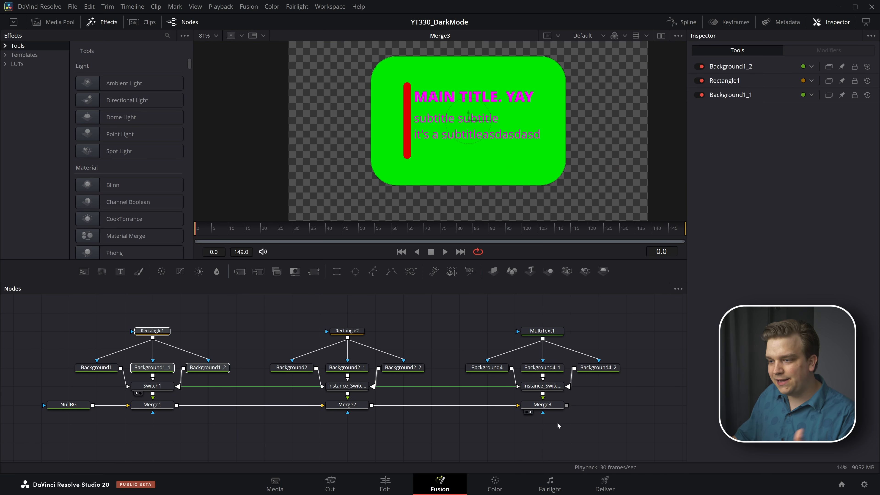
{"action": "left_click", "coordinate": [553, 406]}
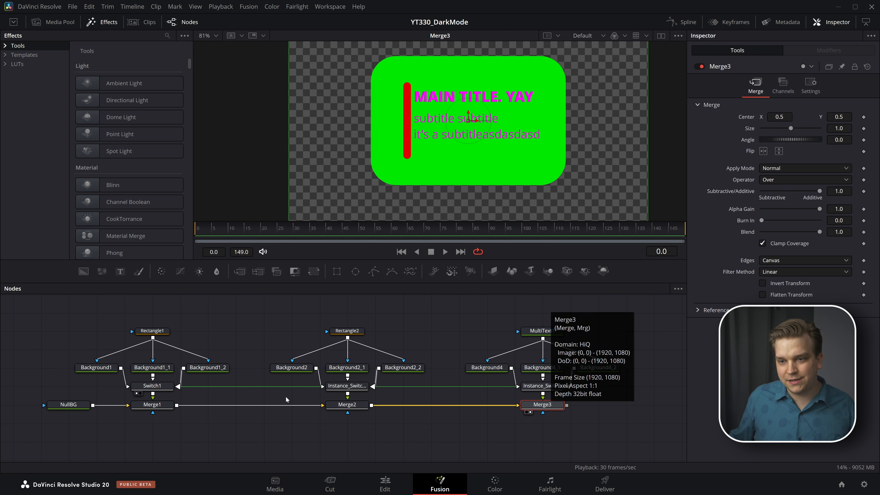
{"action": "left_click", "coordinate": [152, 386]}
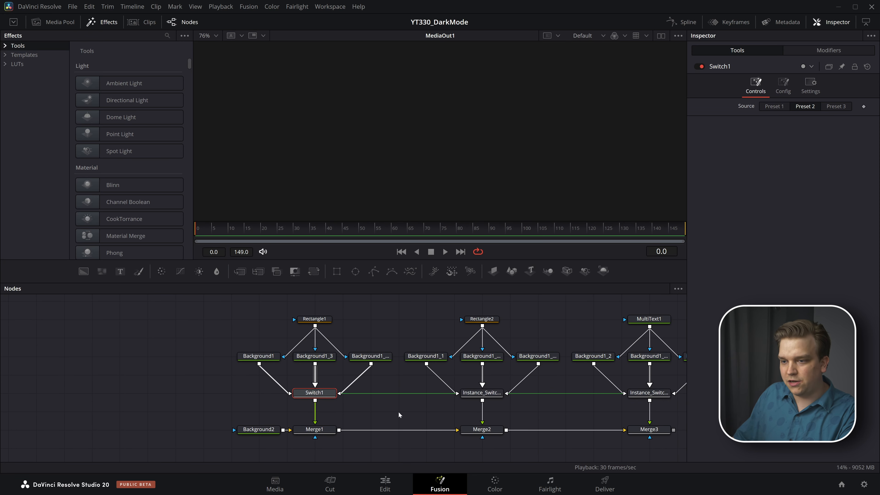
View the prepared example's Merge3 and cycle its Instance_Switch1_1 source through all three presets, ending on Preset 2.
{"action": "left_click_drag", "start_coordinate": [370, 401], "coordinate": [240, 398]}
{"action": "left_click", "coordinate": [519, 430]}
{"action": "key", "text": "2"}
{"action": "left_click", "coordinate": [520, 390]}
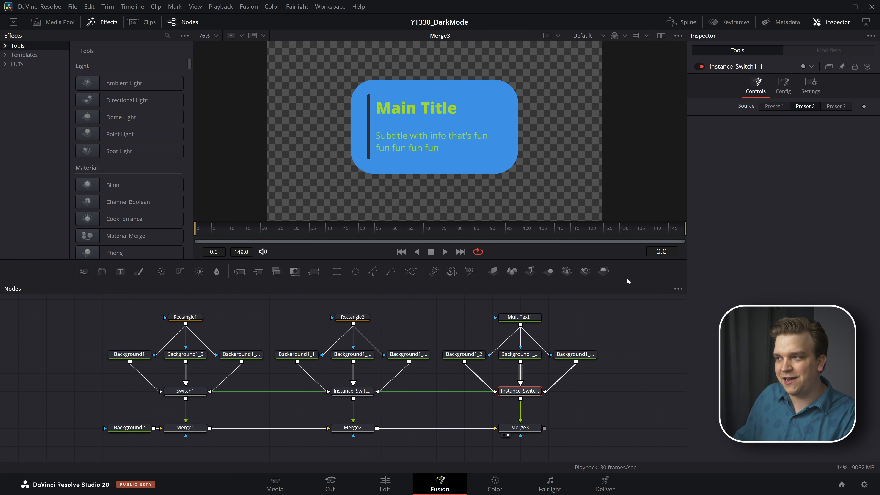
{"action": "left_click", "coordinate": [775, 106]}
{"action": "left_click", "coordinate": [836, 108]}
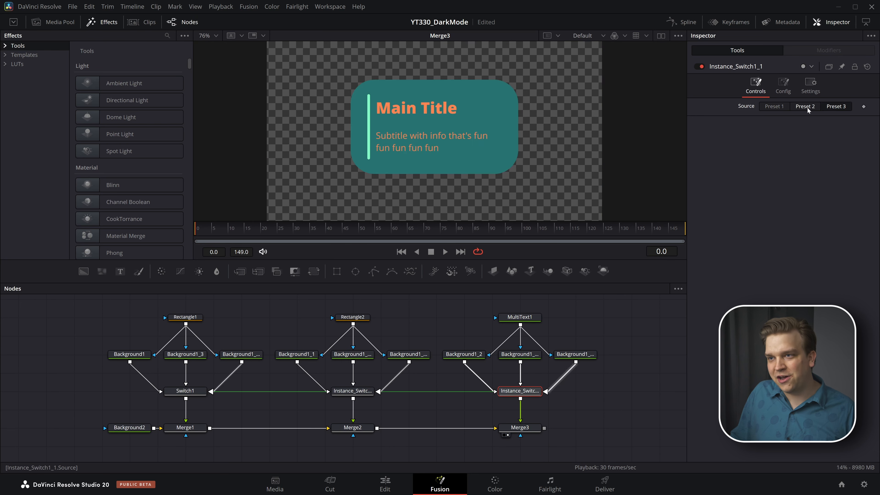
{"action": "left_click", "coordinate": [806, 107]}
{"action": "left_click", "coordinate": [833, 107]}
{"action": "left_click", "coordinate": [787, 107]}
{"action": "left_click", "coordinate": [810, 109]}
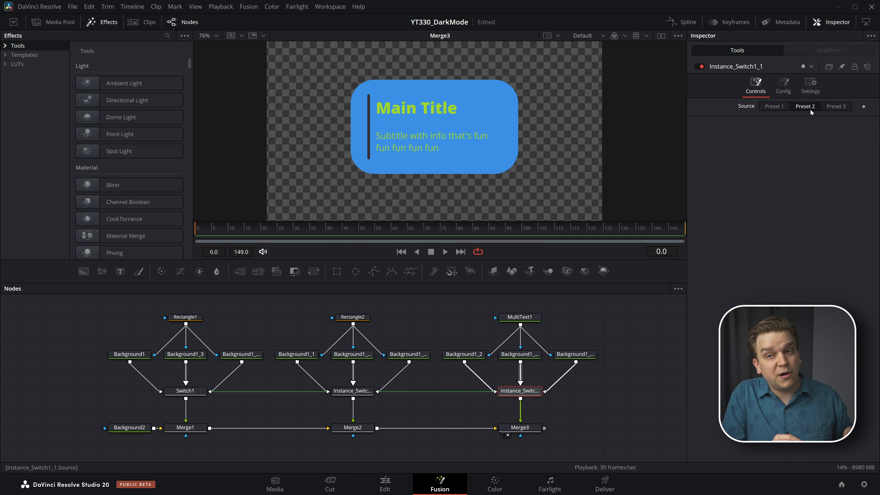
Add a Transform node after Merge3 and place it directly below Merge3.
{"action": "left_click", "coordinate": [529, 431]}
{"action": "key", "text": "shift+space"}
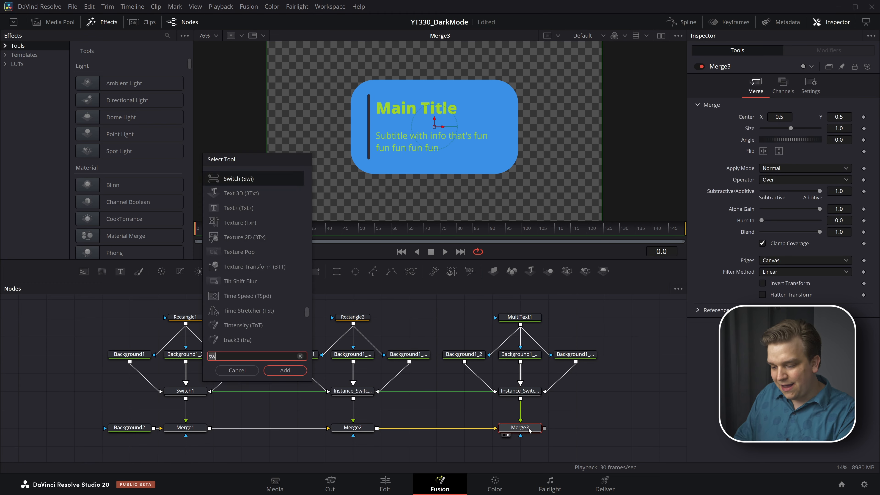
{"action": "type", "text": "xf"}
{"action": "key", "text": "Return"}
{"action": "left_click", "coordinate": [519, 441]}
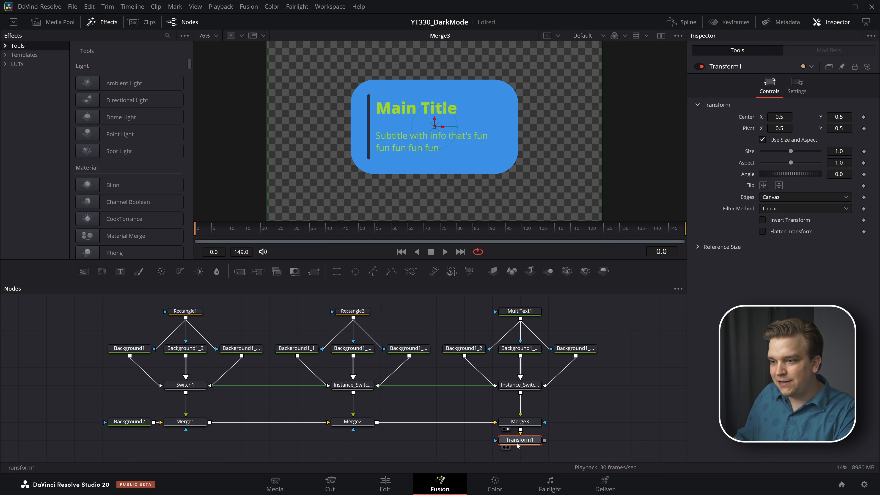
View Transform1, scale the title card to a size of about 0.541, and move its center X to about 0.207.
{"action": "left_click_drag", "start_coordinate": [791, 151], "coordinate": [783, 151]}
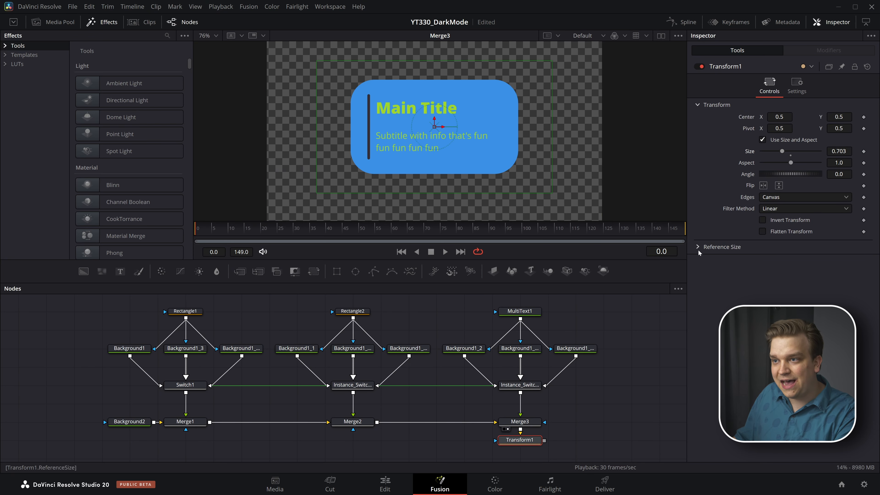
{"action": "key", "text": "1"}
{"action": "left_click_drag", "start_coordinate": [840, 152], "coordinate": [695, 149]}
{"action": "left_click_drag", "start_coordinate": [623, 107], "coordinate": [588, 161]}
{"action": "left_click_drag", "start_coordinate": [438, 134], "coordinate": [339, 134]}
{"action": "left_click_drag", "start_coordinate": [459, 181], "coordinate": [476, 132]}
{"action": "scroll", "coordinate": [492, 132], "scroll_direction": "down", "scroll_amount": 2}
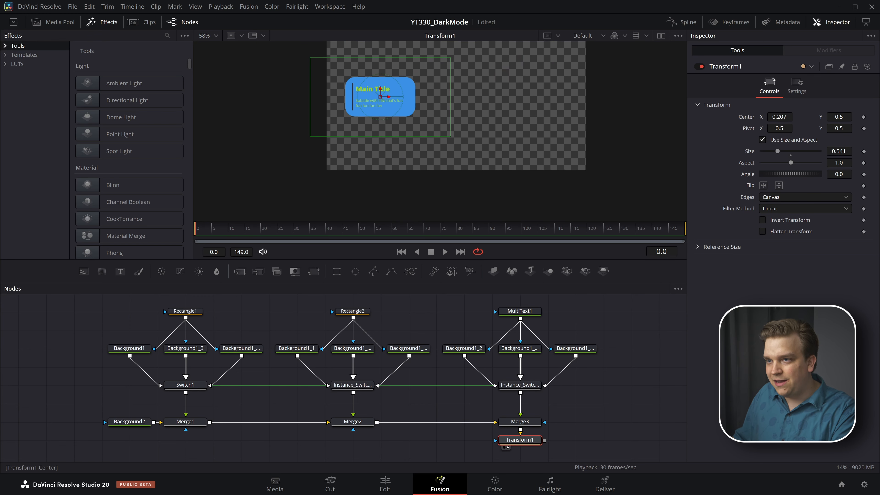
Animate Transform1's center with keyframes so Y goes from -0.15 at frame 0 to 0.19 at frame 15.
{"action": "left_click_drag", "start_coordinate": [380, 90], "coordinate": [681, 145]}
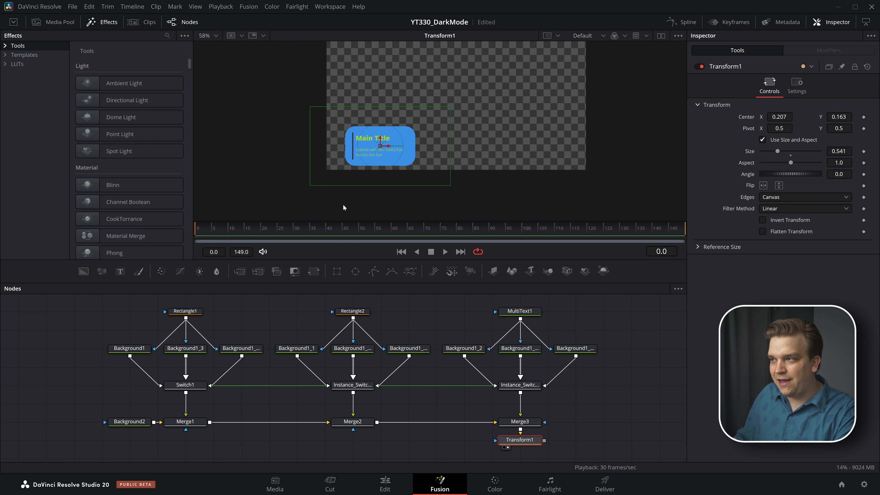
{"action": "left_click_drag", "start_coordinate": [835, 118], "coordinate": [690, 117]}
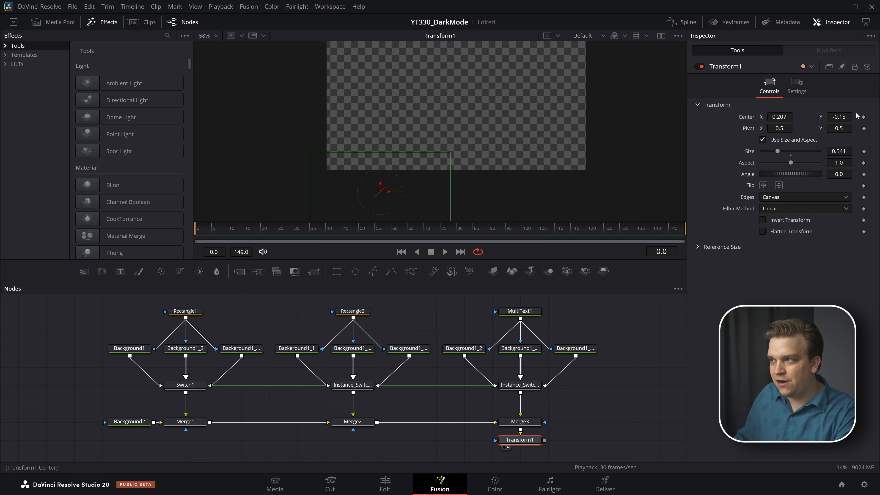
{"action": "left_click", "coordinate": [864, 117]}
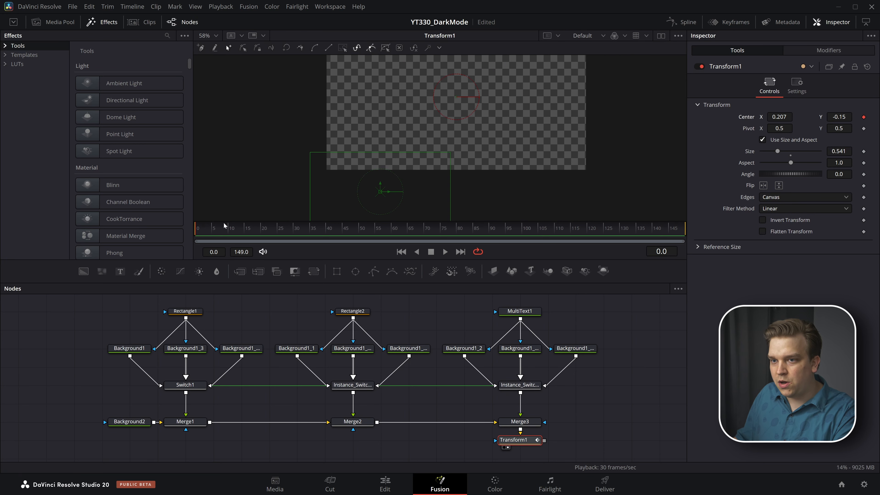
{"action": "left_click", "coordinate": [228, 229]}
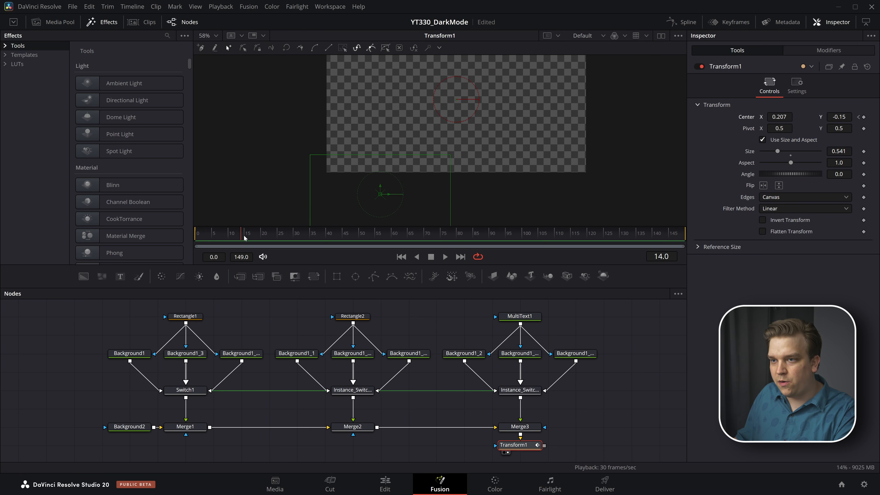
{"action": "left_click_drag", "start_coordinate": [829, 117], "coordinate": [834, 117]}
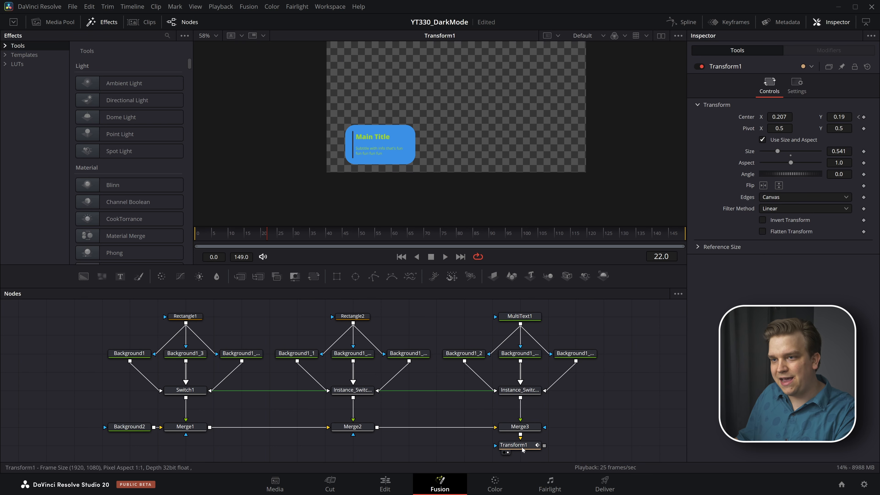
Play back the card's slide-in while cycling Instance_Switch1's source through all three presets, ending on Preset 2.
{"action": "left_click", "coordinate": [235, 236]}
{"action": "left_click", "coordinate": [353, 390]}
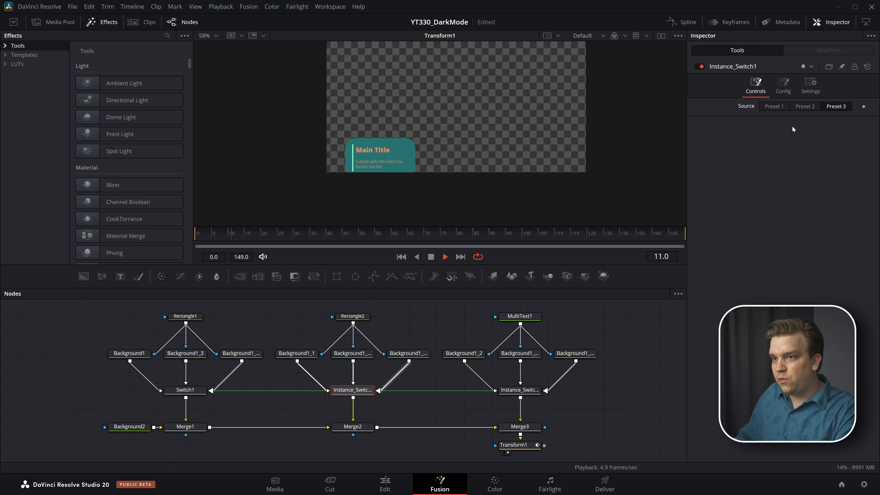
{"action": "left_click", "coordinate": [803, 108]}
{"action": "left_click", "coordinate": [783, 106]}
{"action": "key", "text": "space"}
{"action": "left_click_drag", "start_coordinate": [236, 235], "coordinate": [197, 236]}
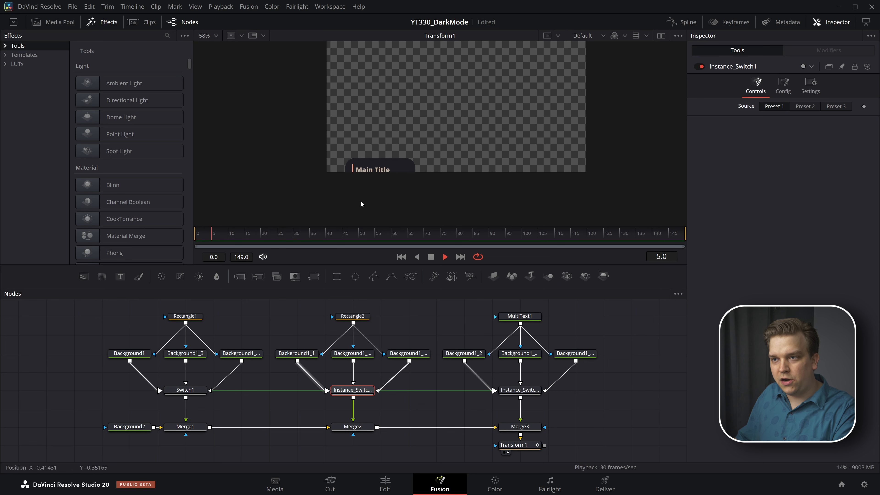
{"action": "left_click", "coordinate": [805, 107]}
{"action": "left_click", "coordinate": [843, 108]}
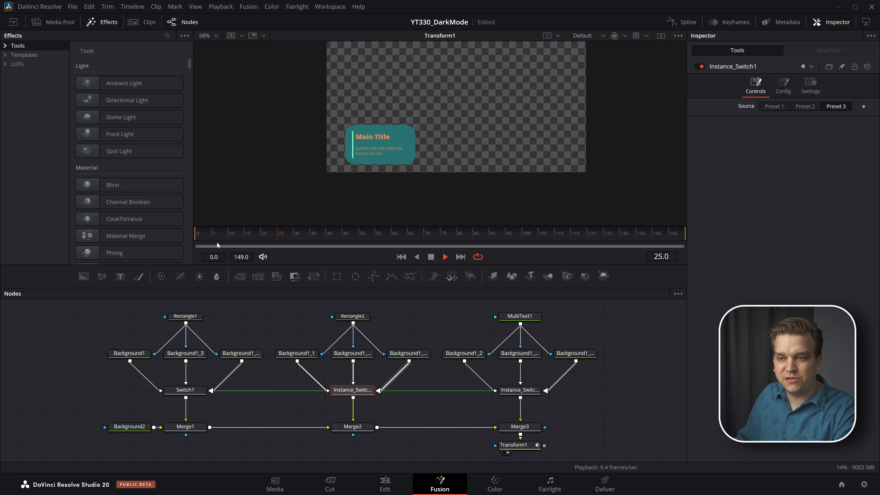
{"action": "left_click", "coordinate": [804, 107]}
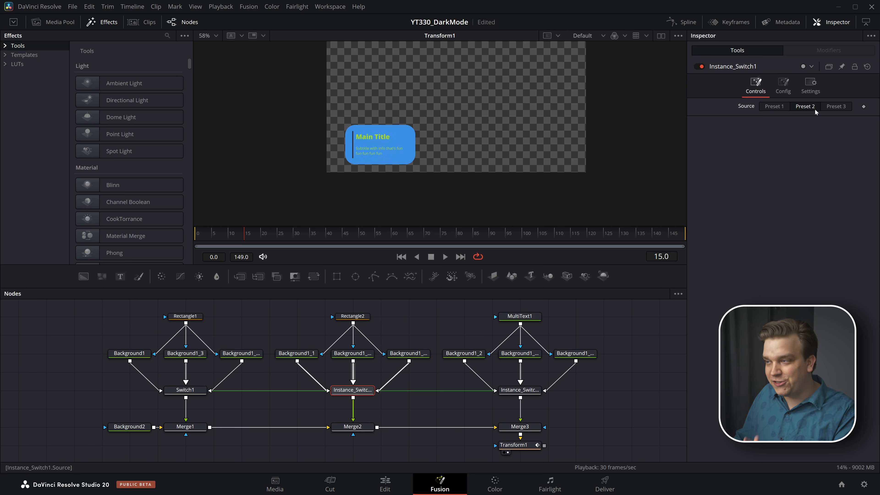
Examine the settings of the shared Rectangle1, Rectangle2 and MultiText1 nodes that feed the three background groups.
{"action": "scroll", "coordinate": [597, 391], "scroll_direction": "down", "scroll_amount": 2}
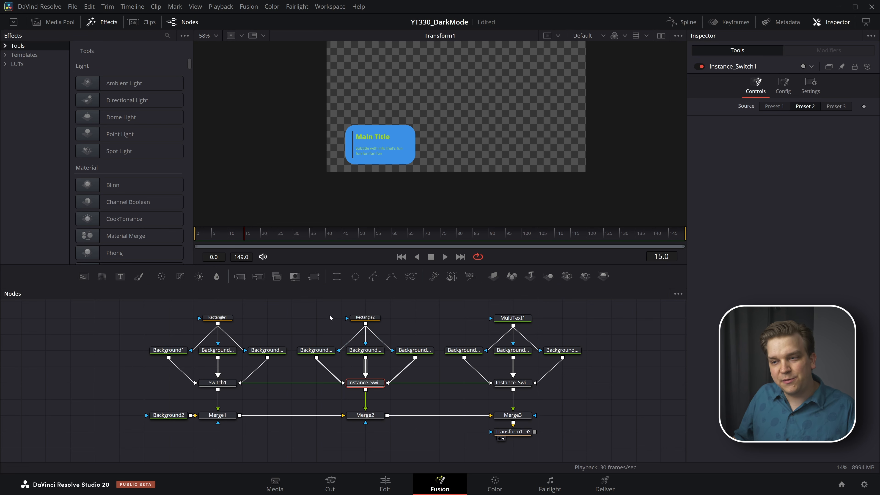
{"action": "scroll", "coordinate": [324, 316], "scroll_direction": "up", "scroll_amount": 2}
{"action": "scroll", "coordinate": [295, 304], "scroll_direction": "up", "scroll_amount": 1}
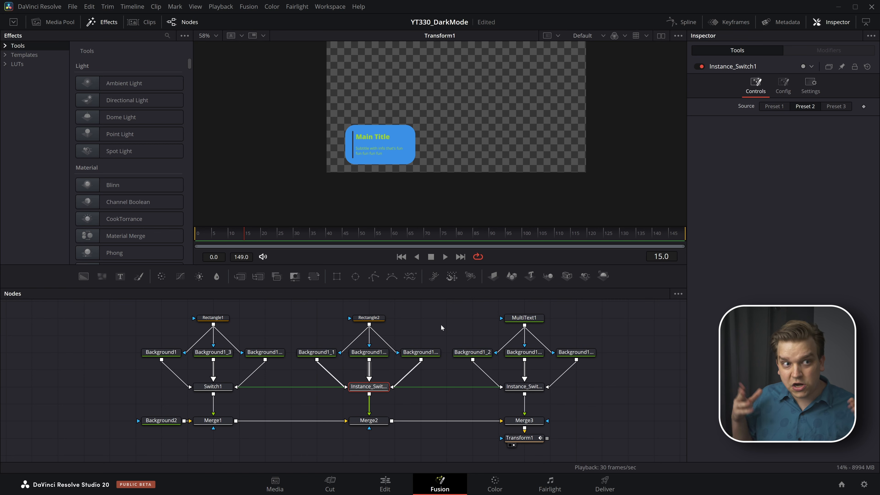
{"action": "left_click", "coordinate": [523, 440]}
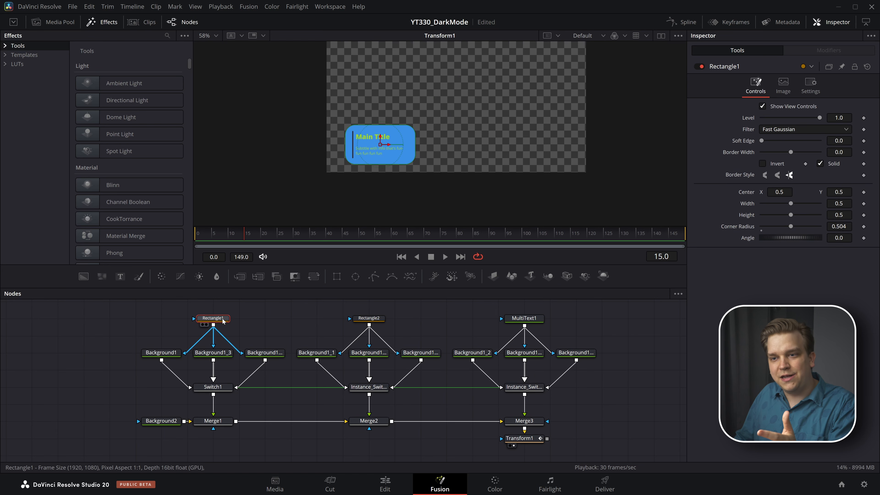
{"action": "left_click", "coordinate": [369, 318]}
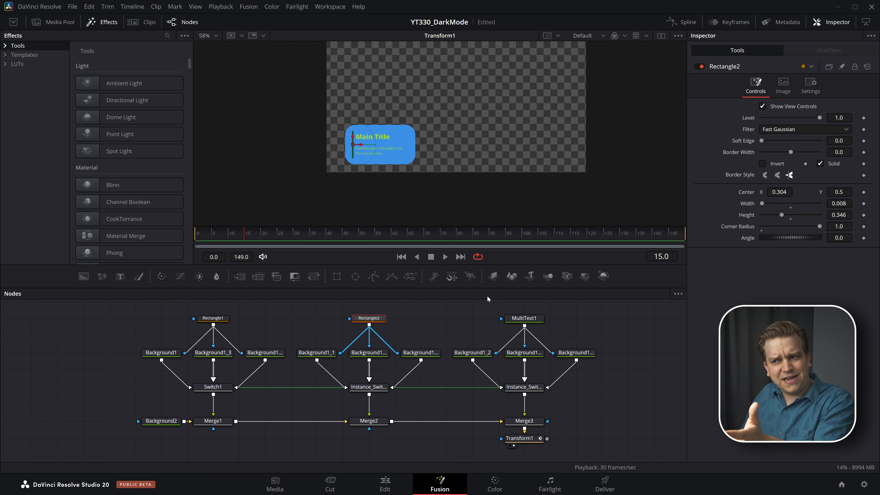
{"action": "left_click", "coordinate": [532, 321]}
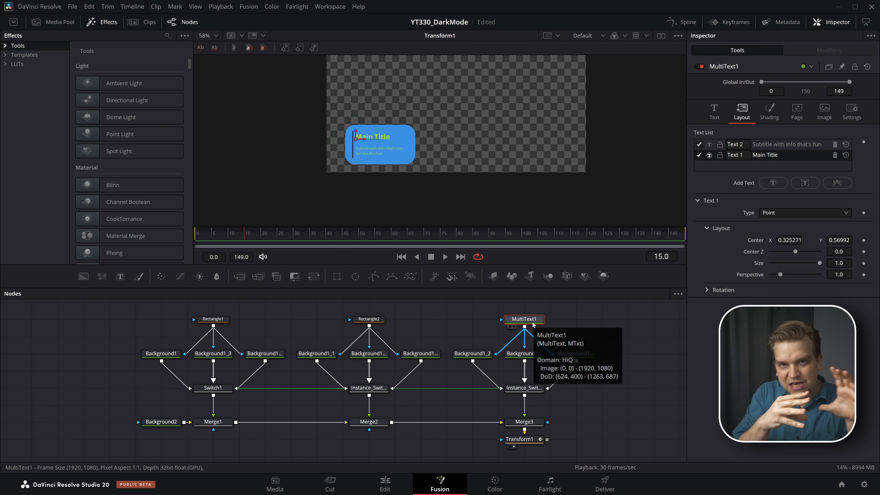
{"action": "left_click", "coordinate": [622, 386]}
{"action": "scroll", "coordinate": [618, 386], "scroll_direction": "down", "scroll_amount": 1}
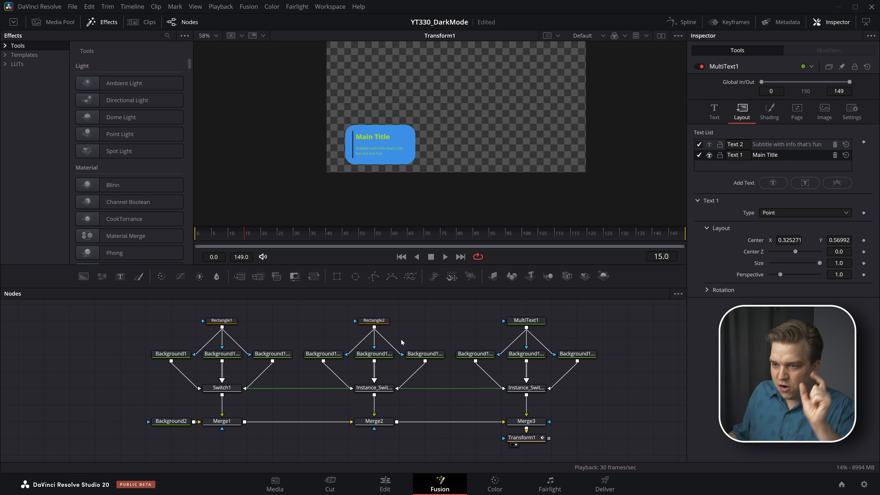
View the nodes of the Rectangle1, Rectangle2 and MultiText1 branches in turn, including their backgrounds and Switch1.
{"action": "left_click", "coordinate": [226, 321]}
{"action": "left_click", "coordinate": [227, 354]}
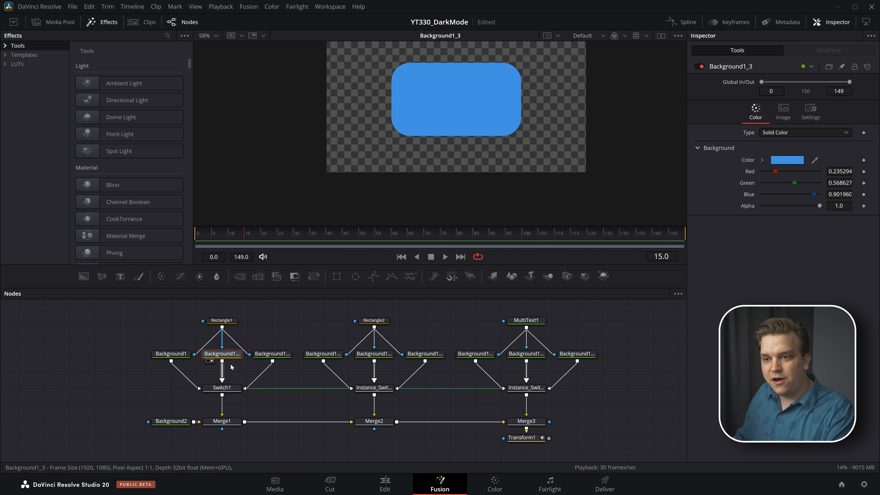
{"action": "left_click", "coordinate": [225, 387]}
{"action": "left_click", "coordinate": [374, 321]}
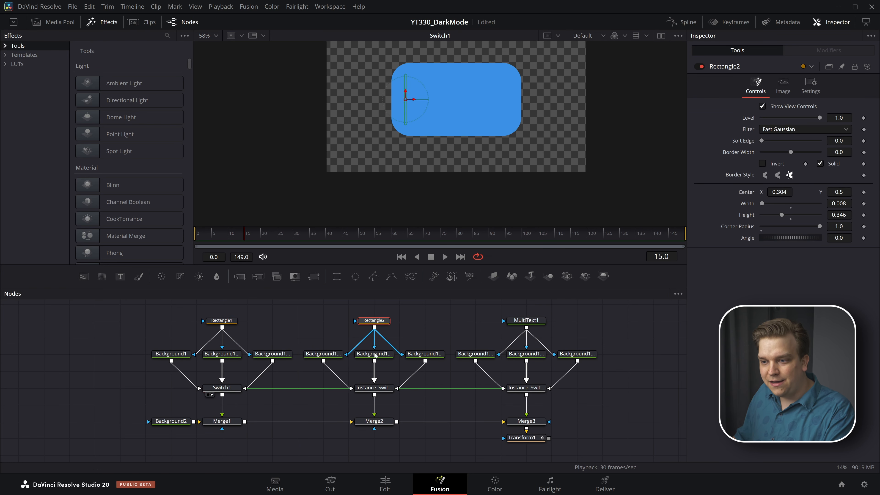
{"action": "left_click", "coordinate": [425, 354]}
{"action": "left_click", "coordinate": [527, 321]}
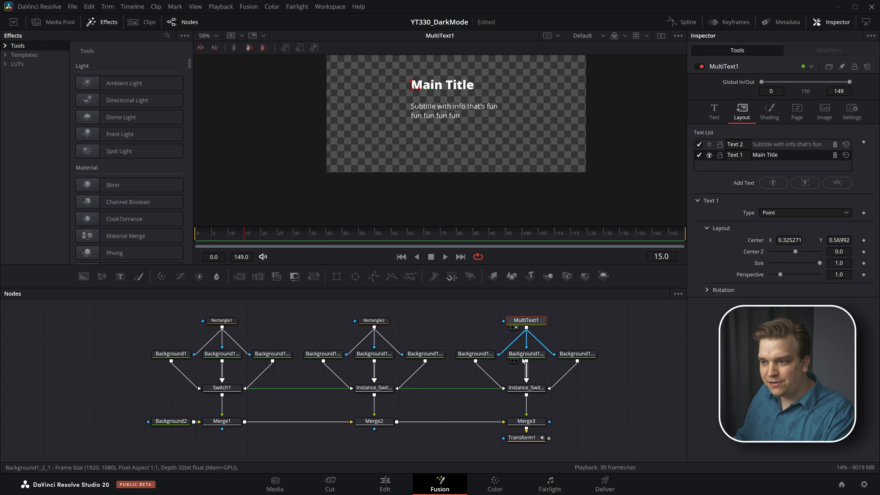
{"action": "left_click", "coordinate": [527, 353]}
View Merge1, Merge2, Merge3 and Transform1 in sequence to follow how the title card is assembled.
{"action": "left_click", "coordinate": [222, 420]}
{"action": "left_click", "coordinate": [375, 421]}
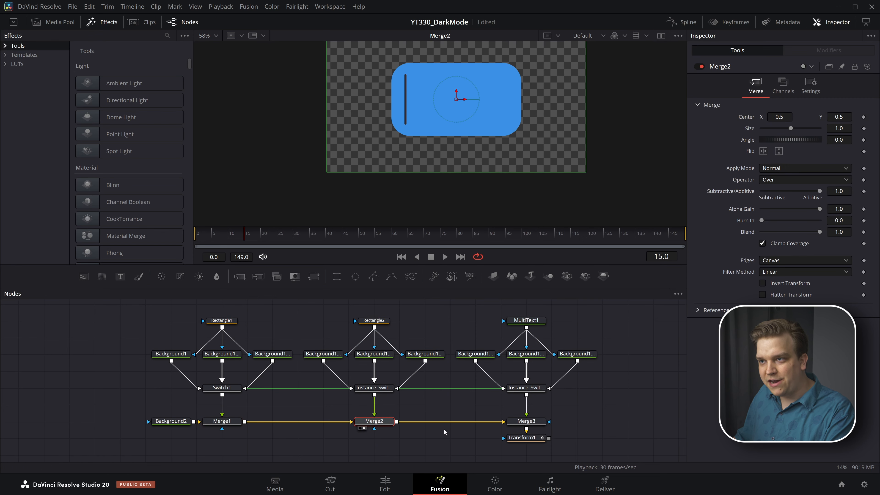
{"action": "left_click", "coordinate": [526, 421]}
{"action": "left_click", "coordinate": [521, 441]}
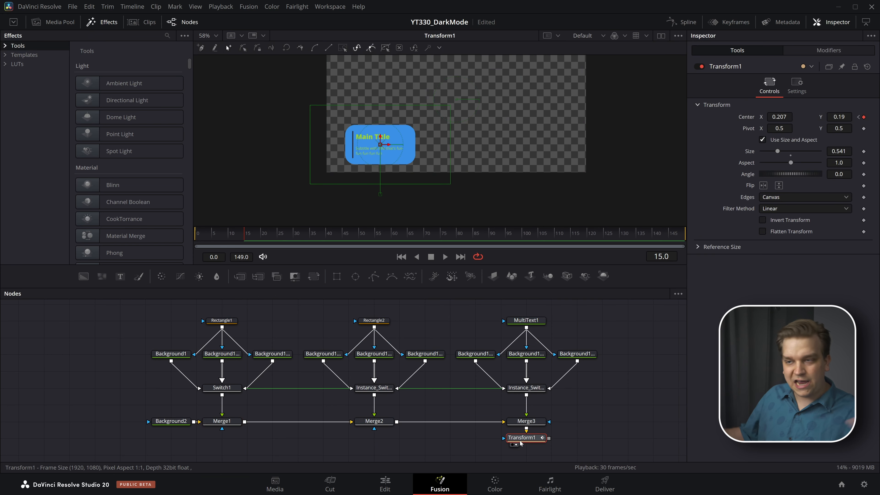